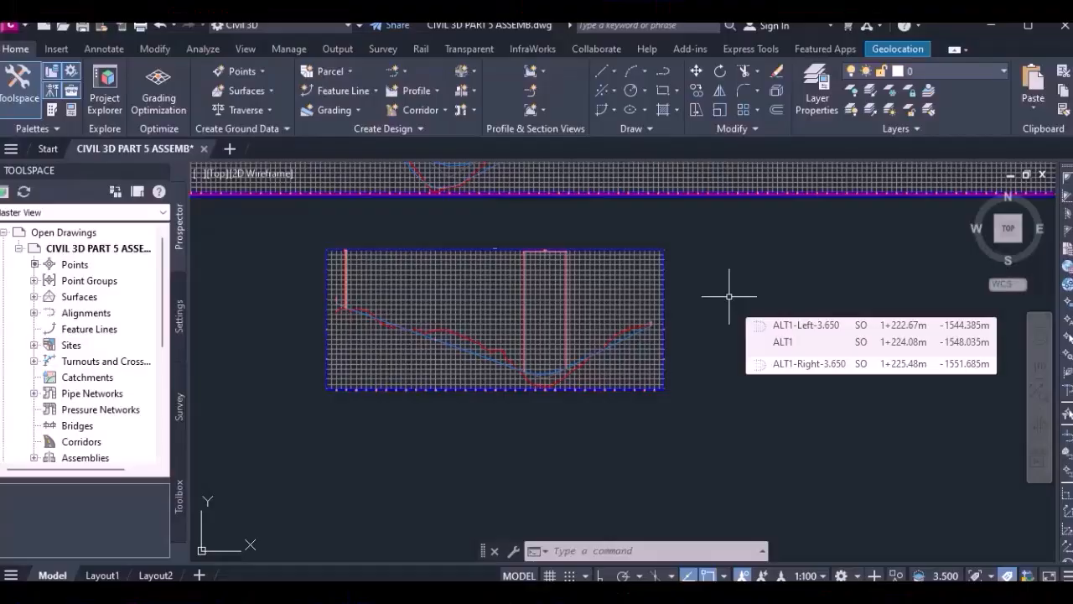
Step: Look over the profile views and the road layout in plan
{"action": "scroll", "coordinate": [728, 298], "scroll_direction": "down", "scroll_amount": 5}
{"action": "scroll", "coordinate": [532, 353], "scroll_direction": "down", "scroll_amount": 2}
{"action": "scroll", "coordinate": [383, 299], "scroll_direction": "up", "scroll_amount": 5}
{"action": "scroll", "coordinate": [345, 286], "scroll_direction": "up", "scroll_amount": 3}
{"action": "scroll", "coordinate": [431, 302], "scroll_direction": "down", "scroll_amount": 5}
{"action": "scroll", "coordinate": [432, 307], "scroll_direction": "up", "scroll_amount": 5}
{"action": "scroll", "coordinate": [436, 302], "scroll_direction": "down", "scroll_amount": 5}
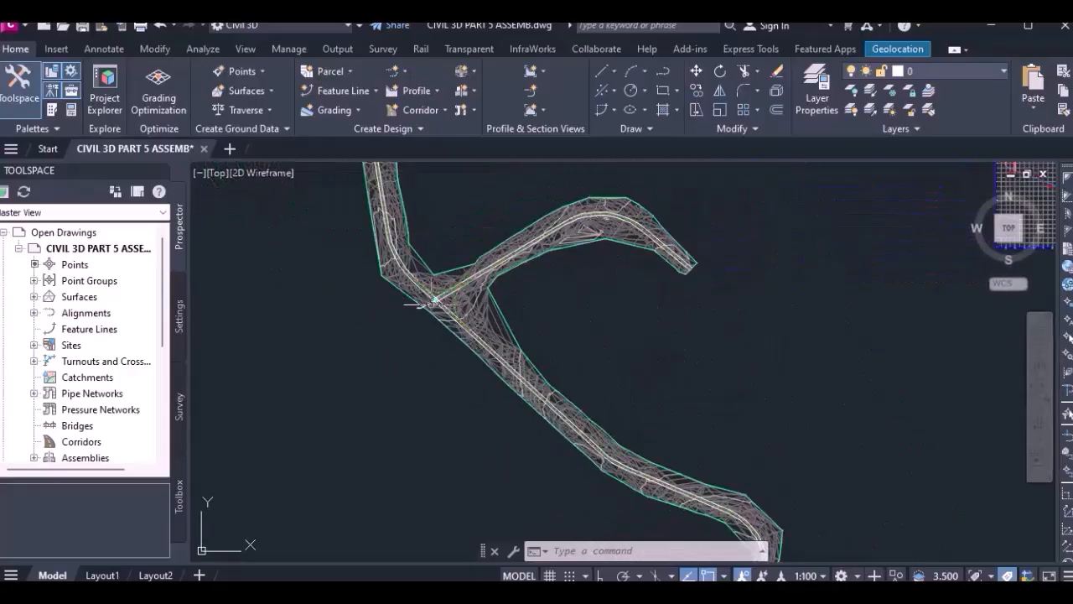
Step: Examine the road intersection in plan, including the curb return alignments and the surrounding EG surface
{"action": "scroll", "coordinate": [482, 273], "scroll_direction": "up", "scroll_amount": 2}
{"action": "scroll", "coordinate": [448, 305], "scroll_direction": "up", "scroll_amount": 5}
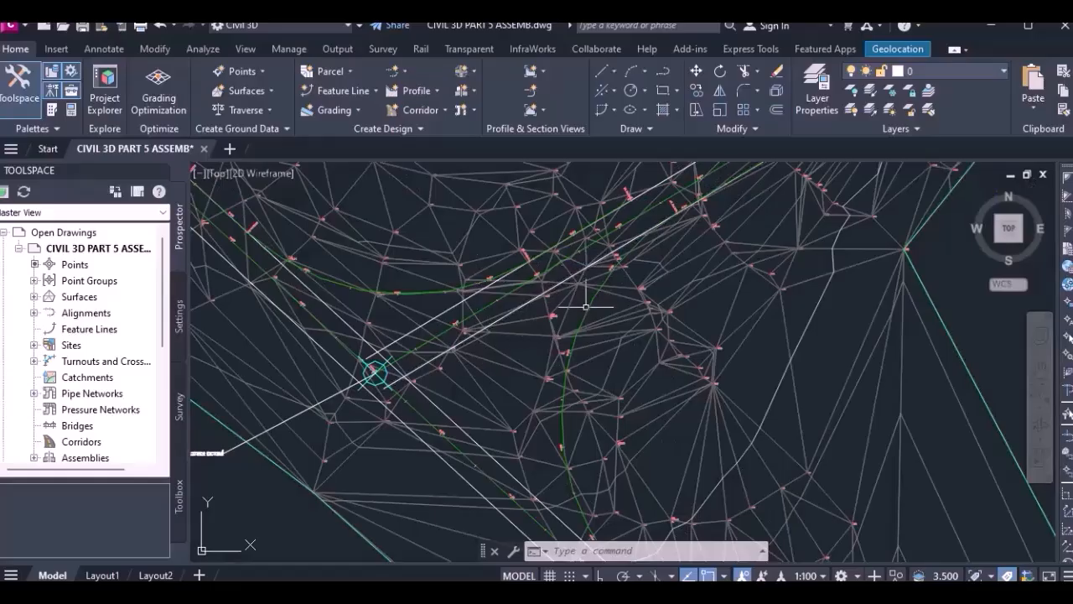
{"action": "scroll", "coordinate": [503, 318], "scroll_direction": "down", "scroll_amount": 5}
{"action": "scroll", "coordinate": [487, 336], "scroll_direction": "up", "scroll_amount": 5}
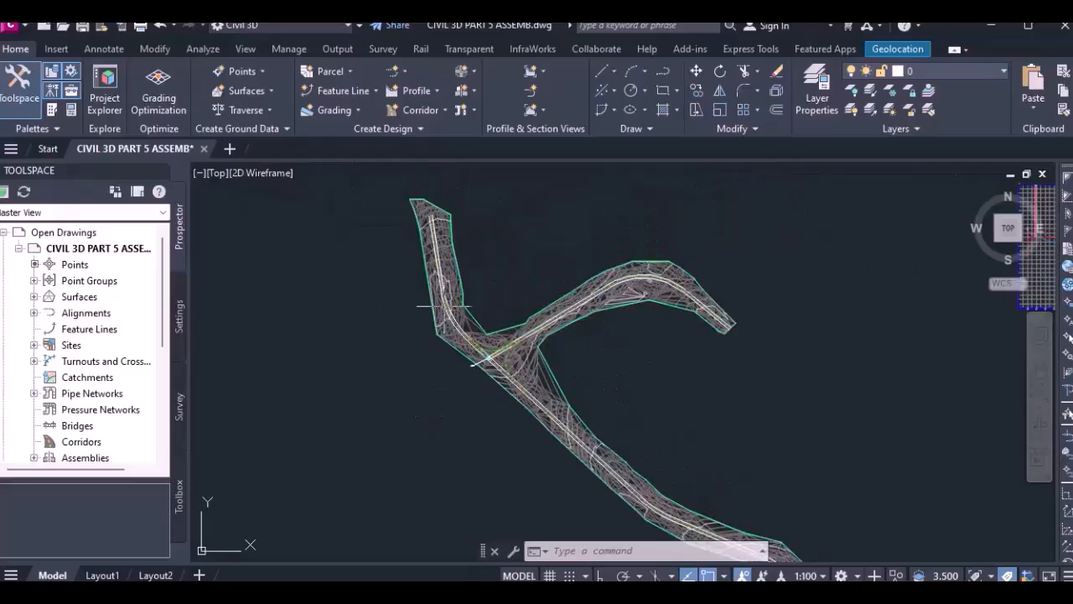
{"action": "scroll", "coordinate": [445, 306], "scroll_direction": "up", "scroll_amount": 3}
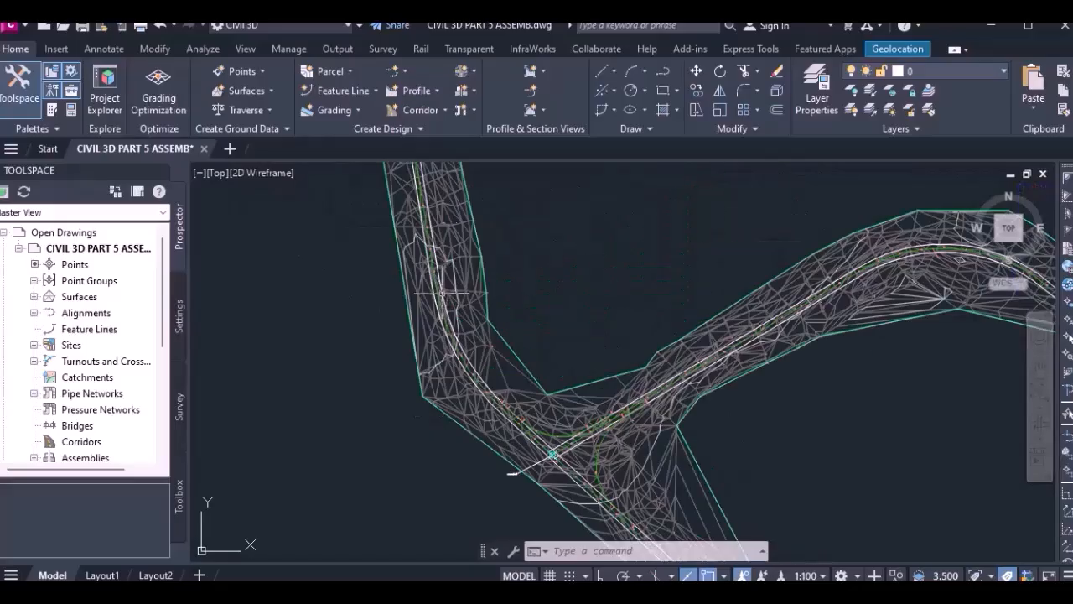
{"action": "scroll", "coordinate": [431, 216], "scroll_direction": "down", "scroll_amount": 5}
{"action": "scroll", "coordinate": [436, 281], "scroll_direction": "up", "scroll_amount": 5}
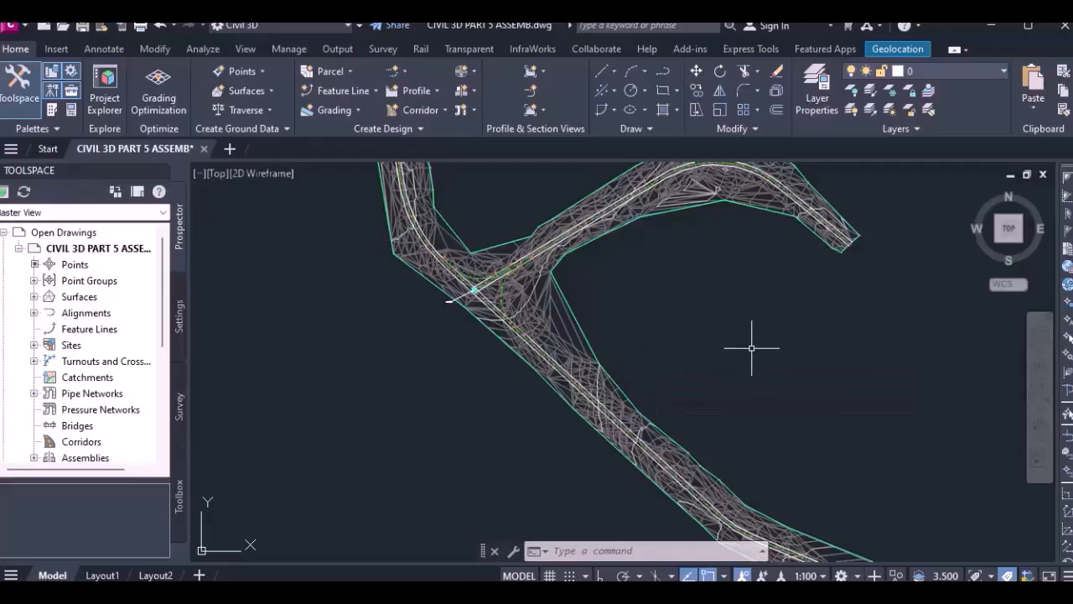
{"action": "scroll", "coordinate": [488, 281], "scroll_direction": "up", "scroll_amount": 5}
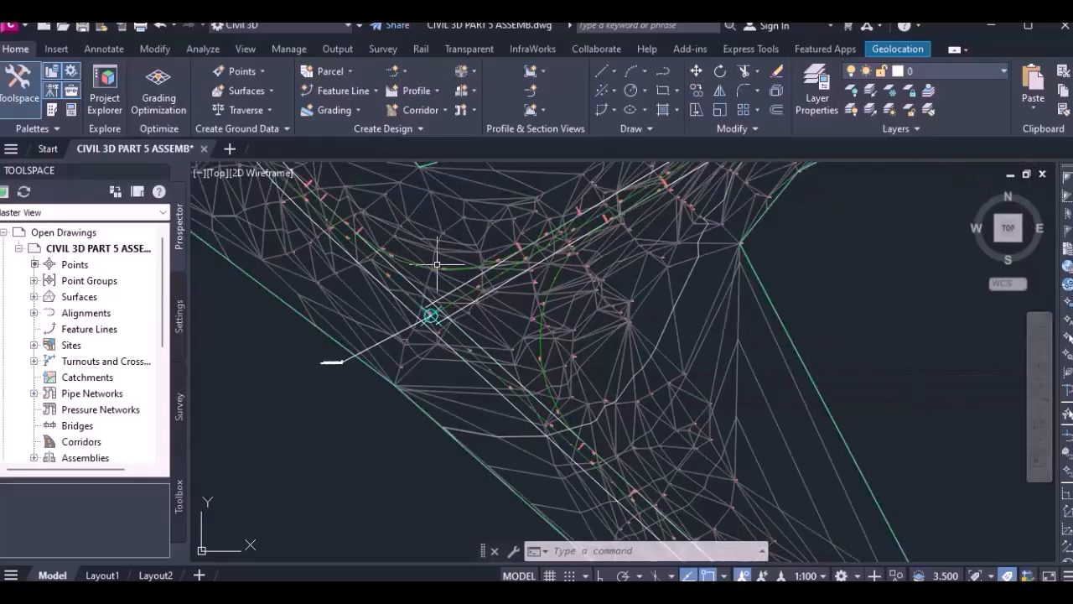
{"action": "mouse_move", "coordinate": [538, 334]}
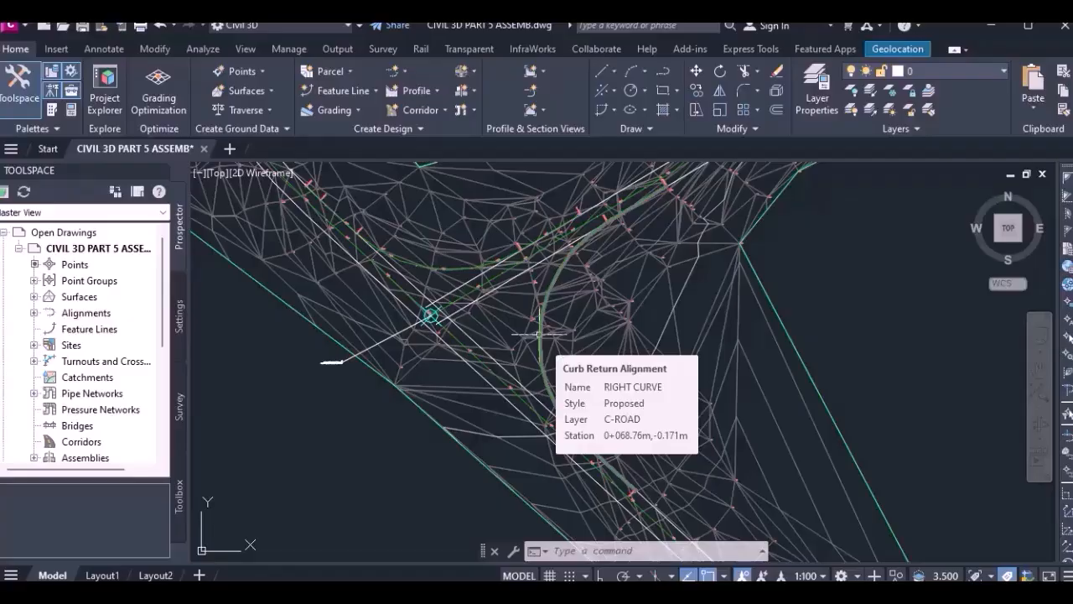
{"action": "scroll", "coordinate": [520, 345], "scroll_direction": "down", "scroll_amount": 5}
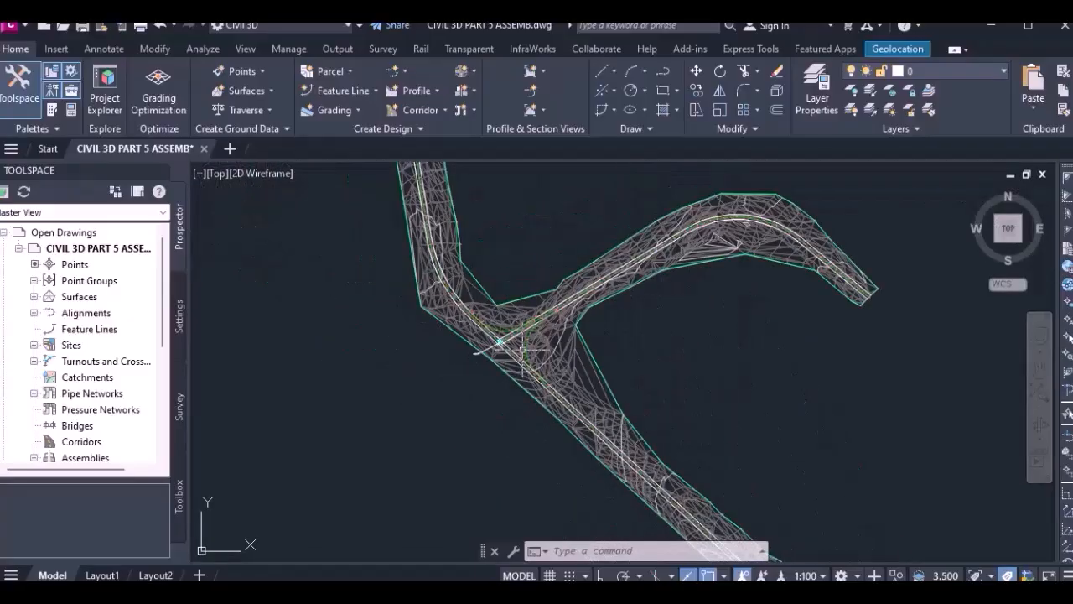
{"action": "scroll", "coordinate": [547, 344], "scroll_direction": "up", "scroll_amount": 5}
{"action": "mouse_move", "coordinate": [501, 362]}
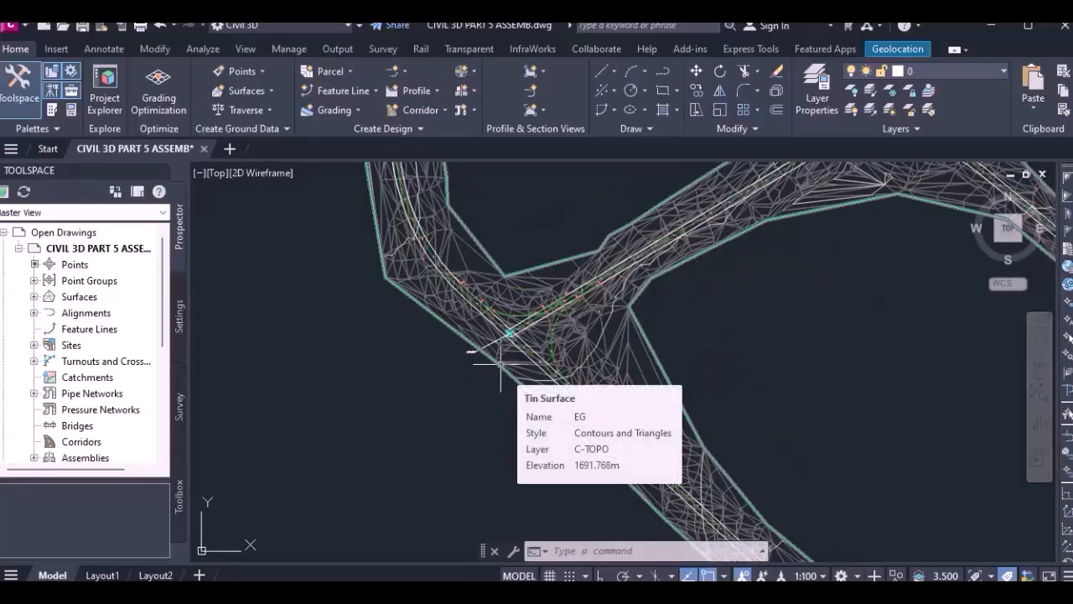
{"action": "scroll", "coordinate": [501, 362], "scroll_direction": "up", "scroll_amount": 4}
{"action": "scroll", "coordinate": [501, 362], "scroll_direction": "down", "scroll_amount": 5}
{"action": "scroll", "coordinate": [524, 386], "scroll_direction": "up", "scroll_amount": 2}
{"action": "scroll", "coordinate": [525, 386], "scroll_direction": "up", "scroll_amount": 2}
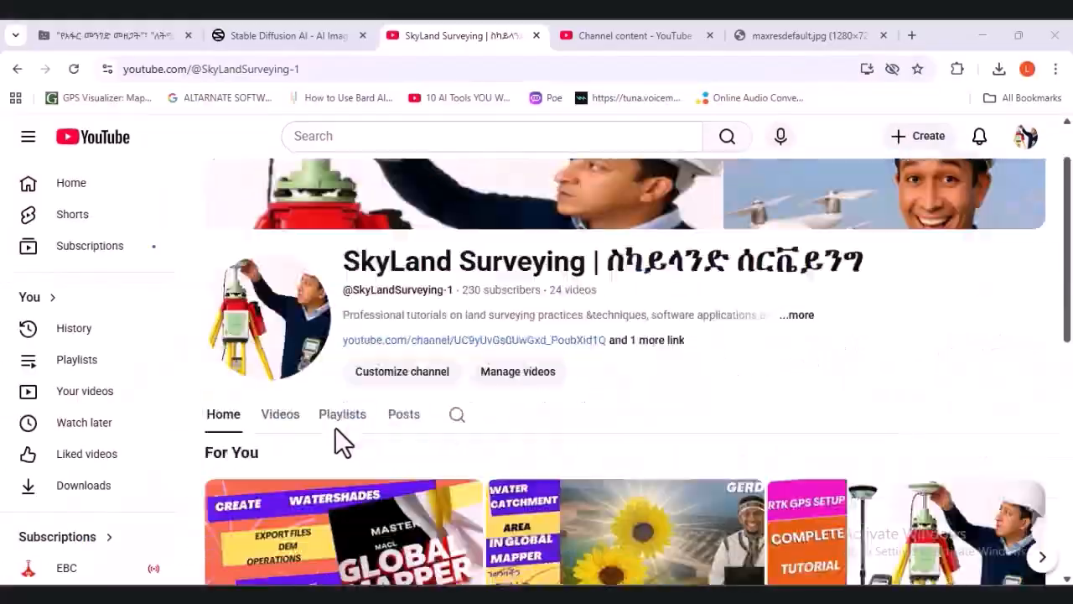
Step: Switch to YouTube in the browser and browse the video rows on the SkyLand Surveying channel's home page
{"action": "scroll", "coordinate": [335, 444], "scroll_direction": "down", "scroll_amount": 5}
{"action": "scroll", "coordinate": [334, 427], "scroll_direction": "up", "scroll_amount": 8}
{"action": "left_click", "coordinate": [1041, 480]}
{"action": "left_click", "coordinate": [1043, 485]}
{"action": "scroll", "coordinate": [817, 515], "scroll_direction": "up", "scroll_amount": 1}
{"action": "left_click", "coordinate": [1038, 495]}
{"action": "scroll", "coordinate": [970, 537], "scroll_direction": "down", "scroll_amount": 1}
{"action": "scroll", "coordinate": [1048, 561], "scroll_direction": "up", "scroll_amount": 1}
{"action": "scroll", "coordinate": [990, 532], "scroll_direction": "down", "scroll_amount": 6}
{"action": "scroll", "coordinate": [1048, 517], "scroll_direction": "up", "scroll_amount": 4}
{"action": "scroll", "coordinate": [1037, 426], "scroll_direction": "down", "scroll_amount": 2}
{"action": "scroll", "coordinate": [343, 443], "scroll_direction": "up", "scroll_amount": 4}
{"action": "left_click", "coordinate": [201, 394]}
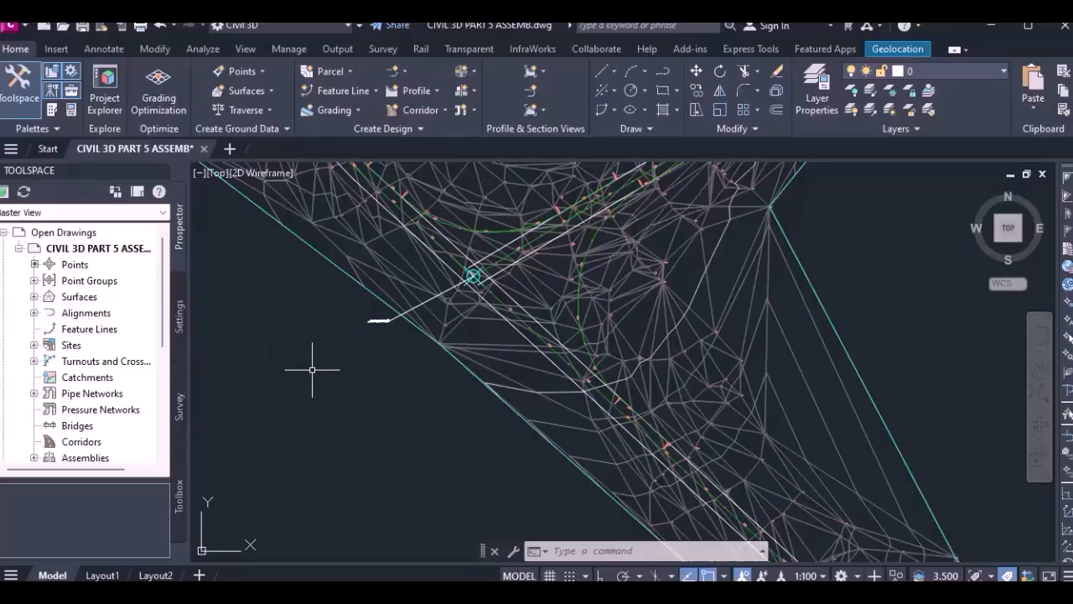
Step: Switch back to Civil 3D, start creating a new assembly and name it FULL ASSEMBLY
{"action": "mouse_move", "coordinate": [327, 365]}
{"action": "mouse_move", "coordinate": [379, 378]}
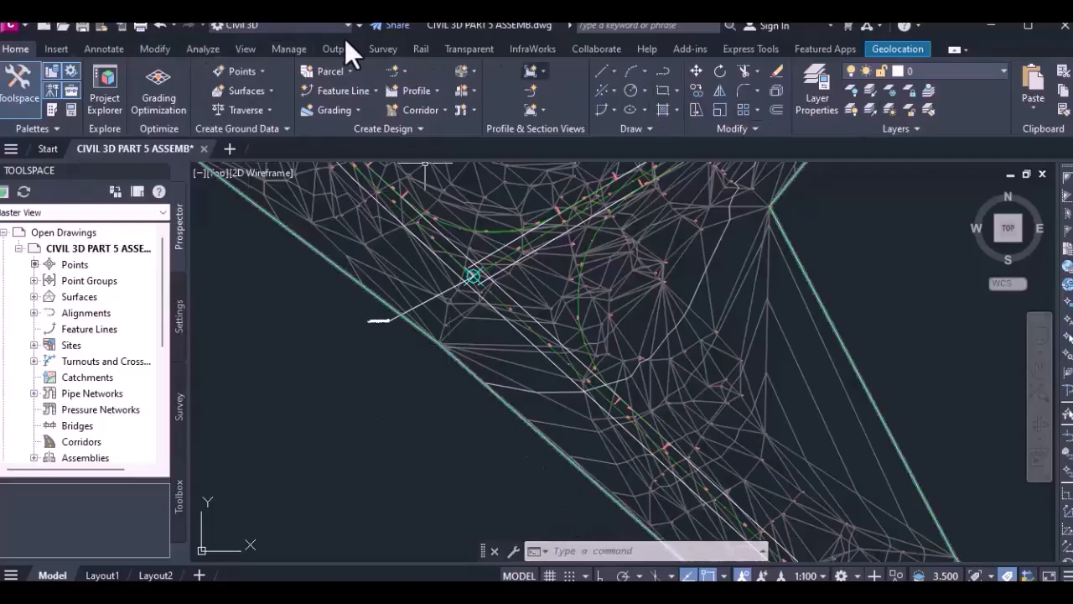
{"action": "left_click", "coordinate": [604, 551]}
{"action": "type", "text": "CRE"}
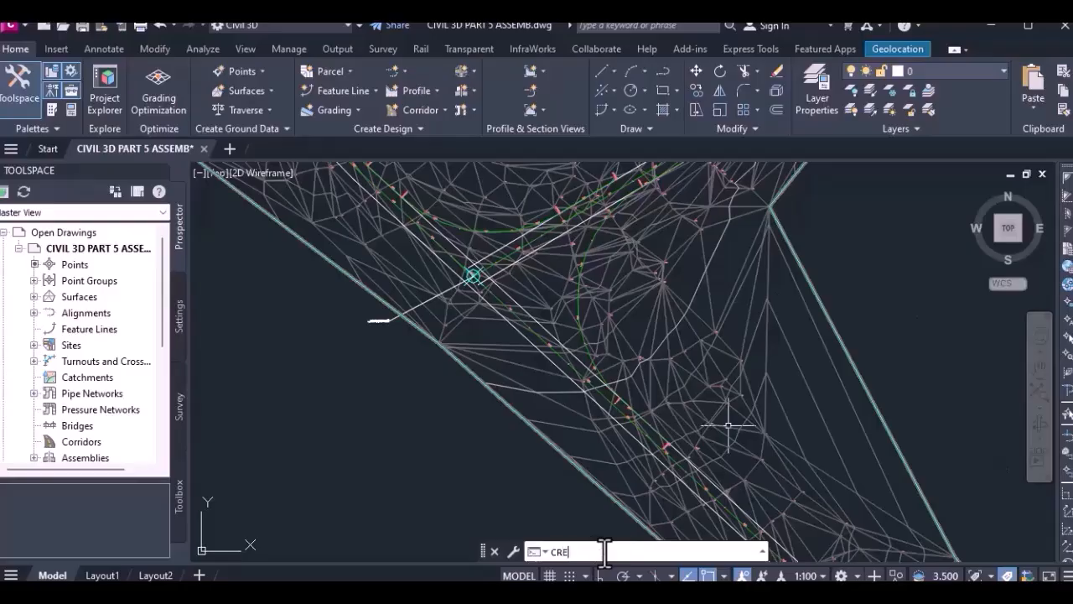
{"action": "key", "text": "Return"}
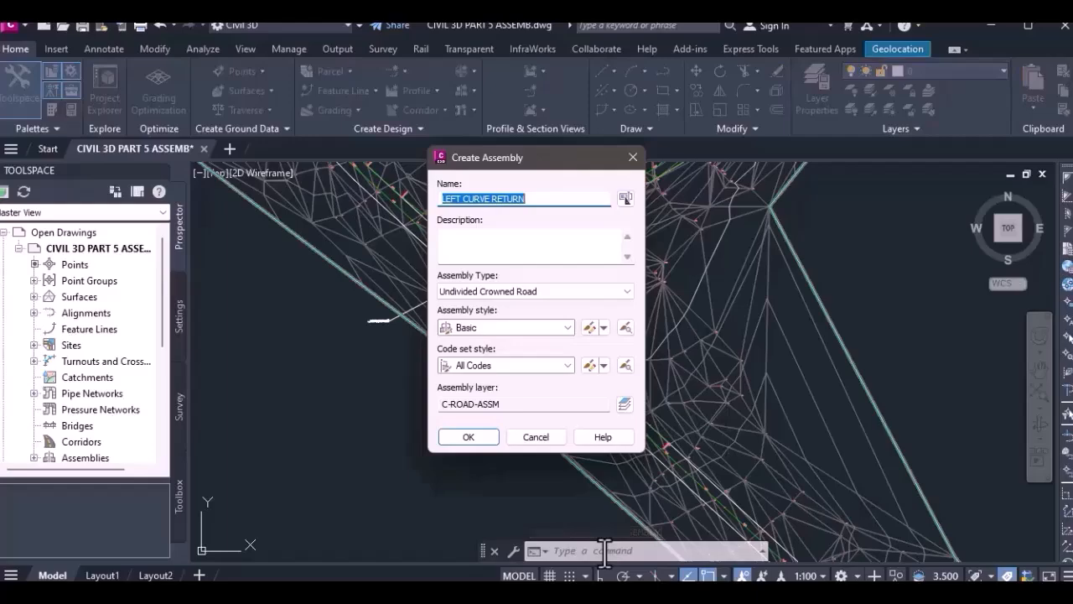
{"action": "left_click", "coordinate": [567, 201]}
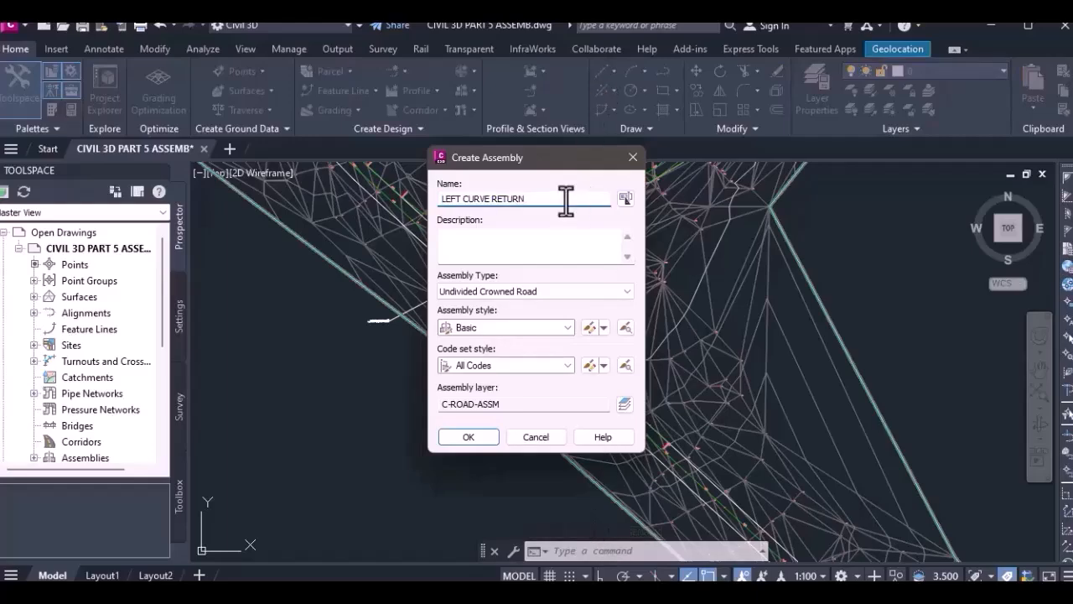
{"action": "left_click_drag", "start_coordinate": [539, 202], "coordinate": [333, 208]}
{"action": "left_click_drag", "start_coordinate": [555, 159], "coordinate": [532, 219]}
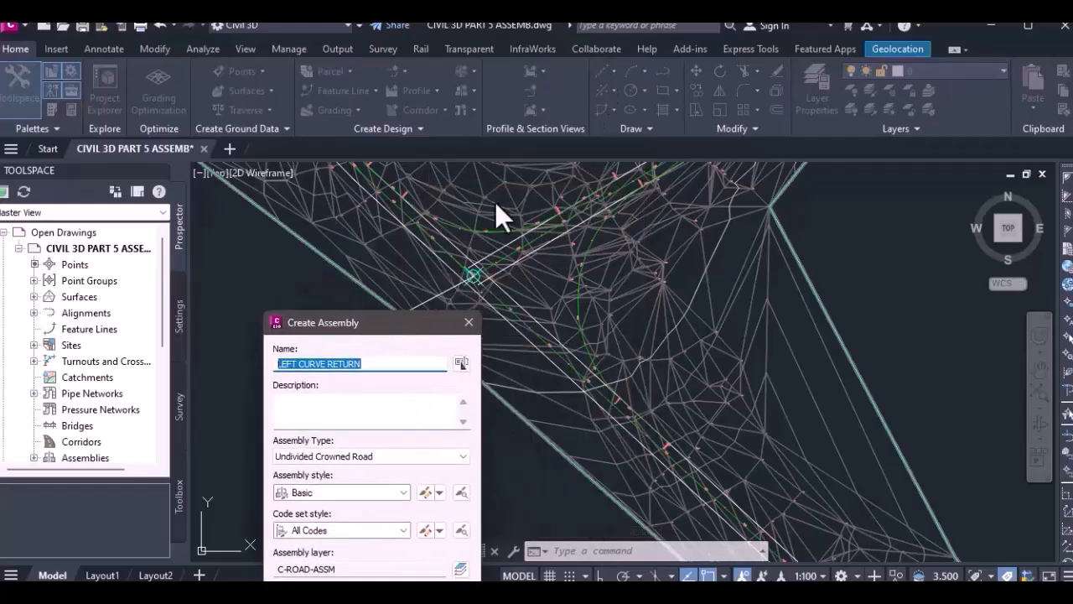
{"action": "left_click_drag", "start_coordinate": [396, 330], "coordinate": [606, 184]}
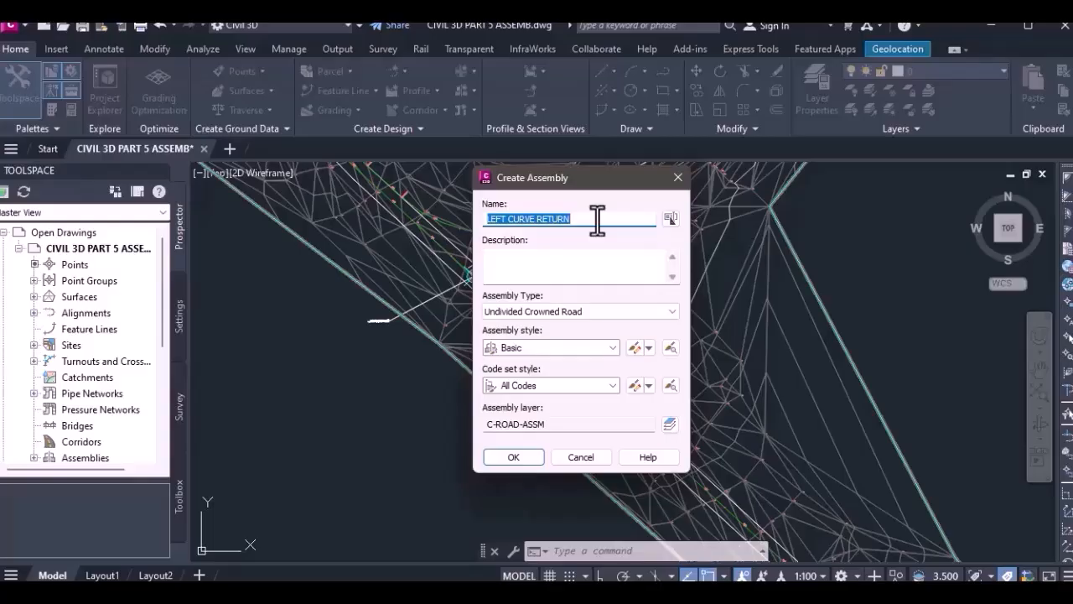
{"action": "type", "text": "FU"}
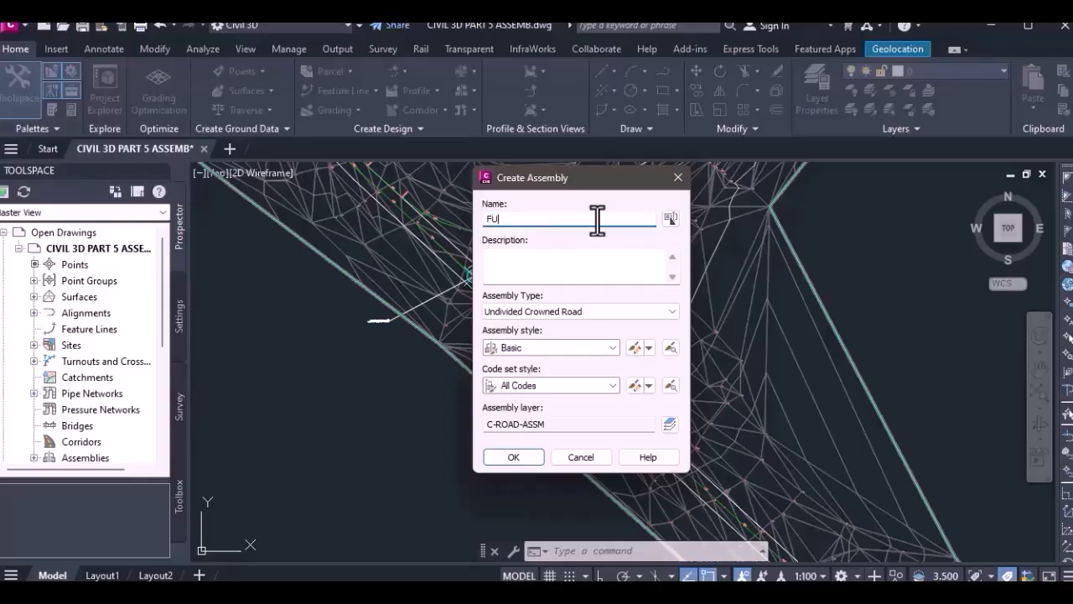
{"action": "type", "text": "LL ASSEMBLY"}
Step: Accept the assembly settings with type Undivided Crowned Road, assembly style Basic and code set style All Codes
{"action": "left_click", "coordinate": [611, 313]}
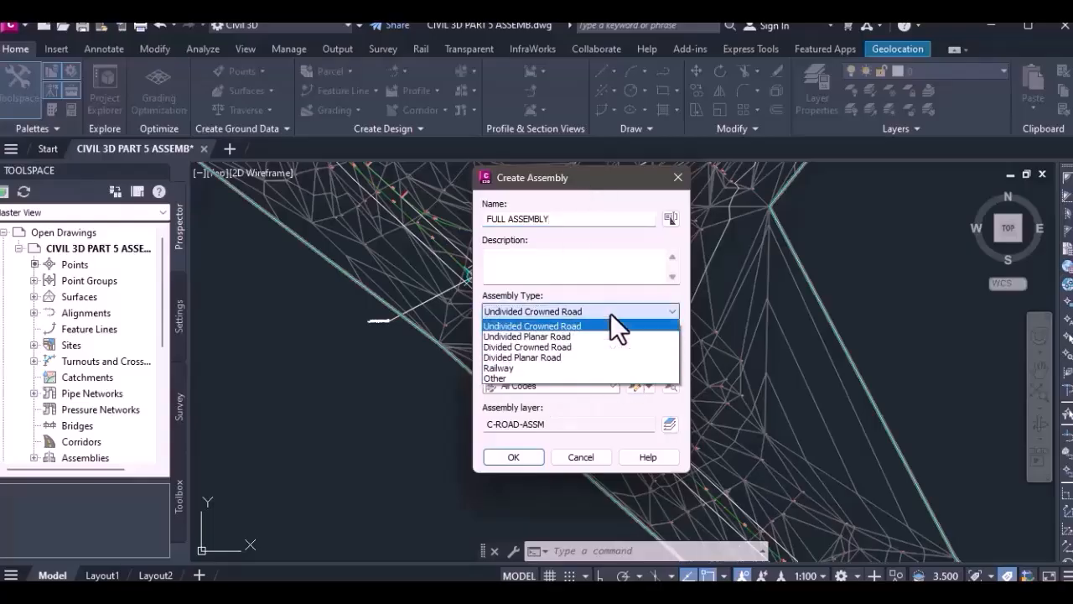
{"action": "left_click", "coordinate": [610, 314]}
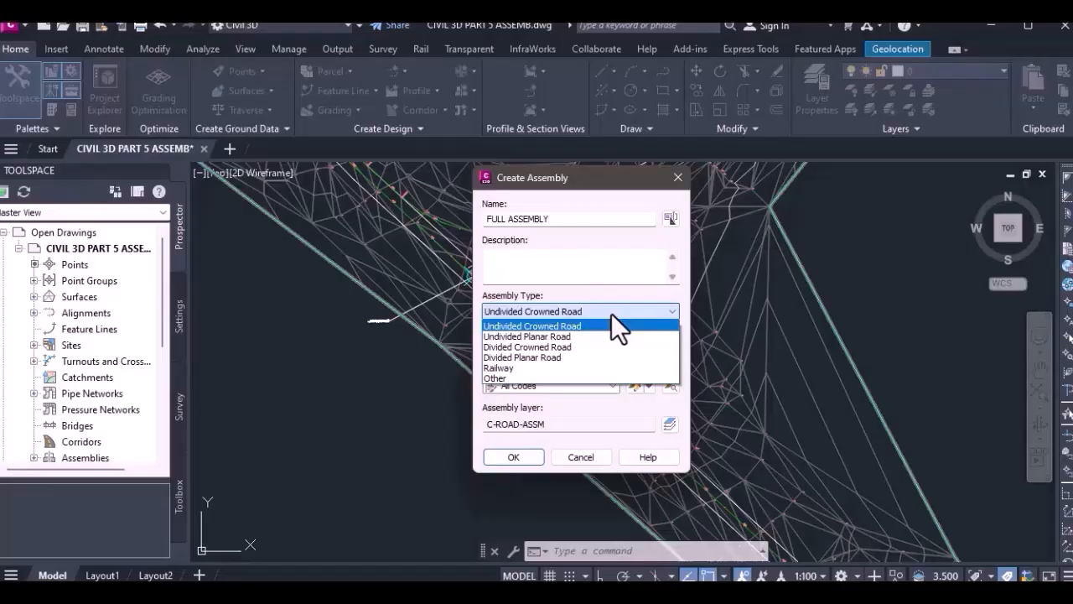
{"action": "left_click", "coordinate": [612, 315]}
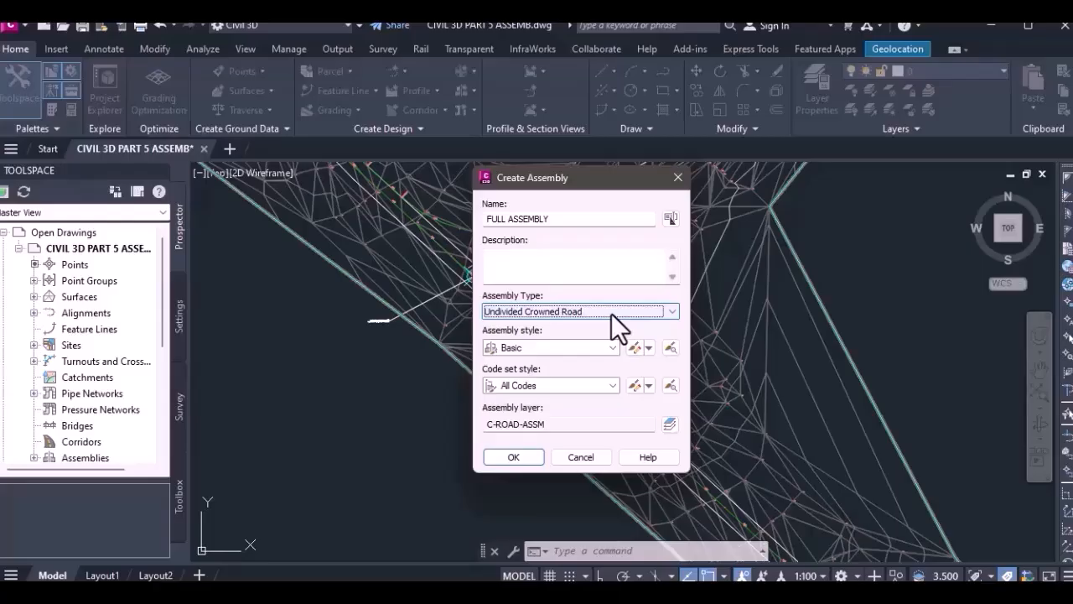
{"action": "left_click", "coordinate": [572, 351]}
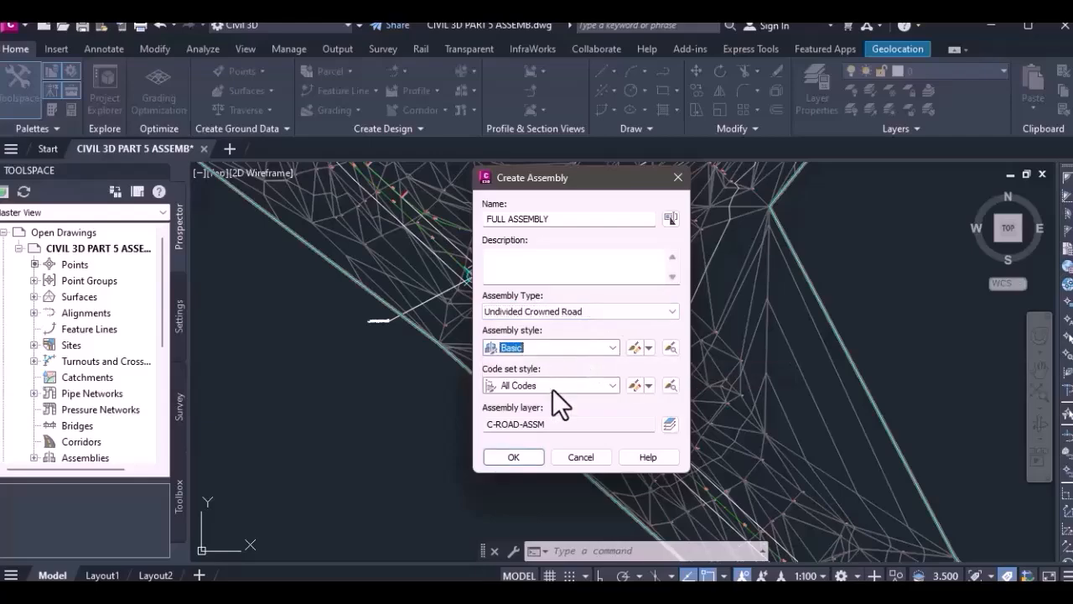
{"action": "left_click", "coordinate": [553, 388]}
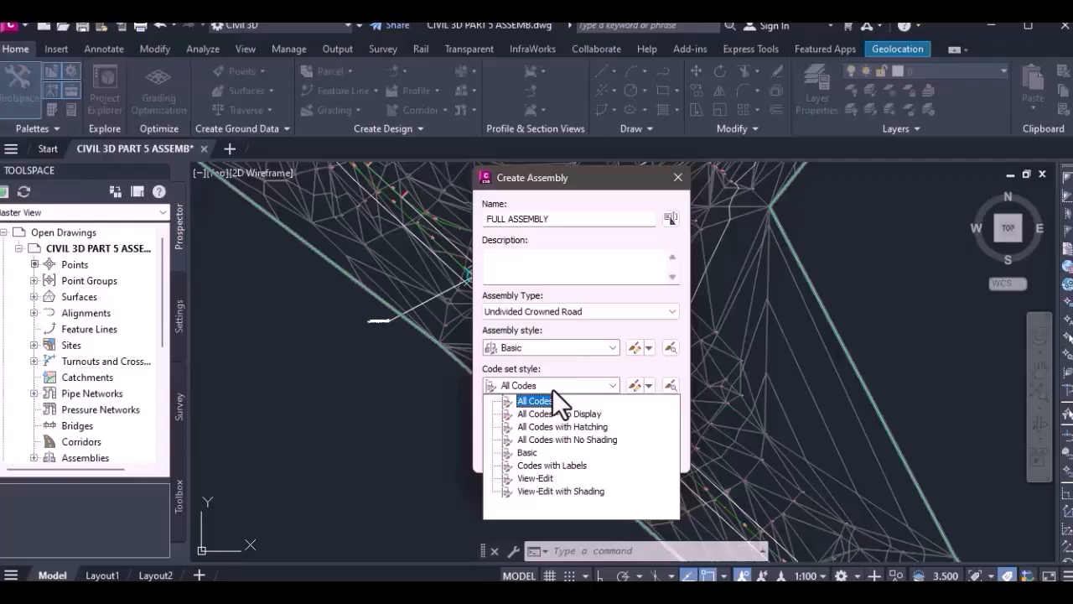
{"action": "left_click", "coordinate": [553, 389]}
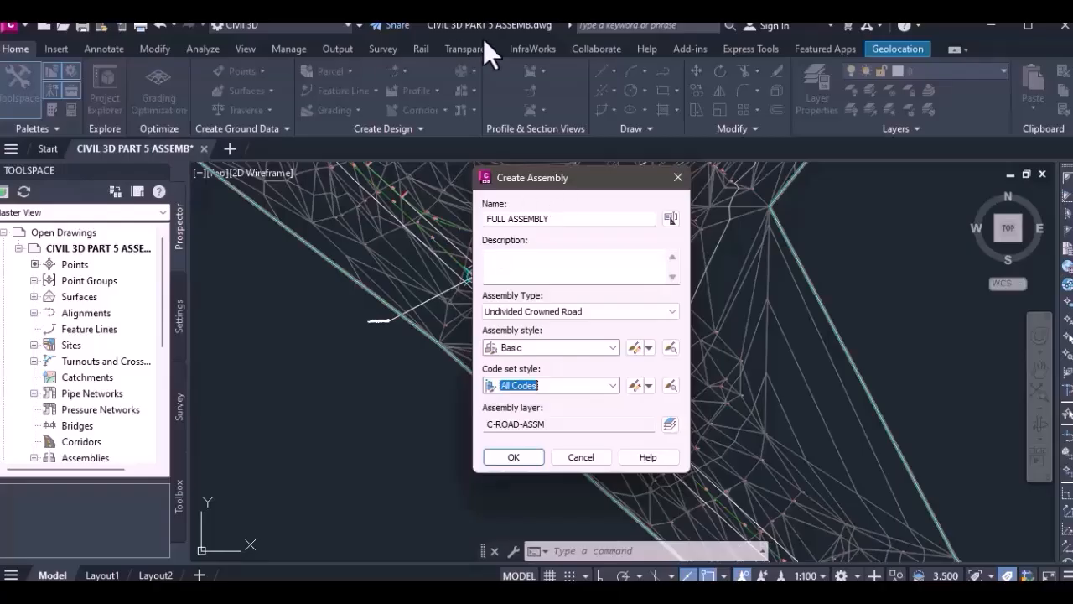
{"action": "left_click", "coordinate": [519, 459]}
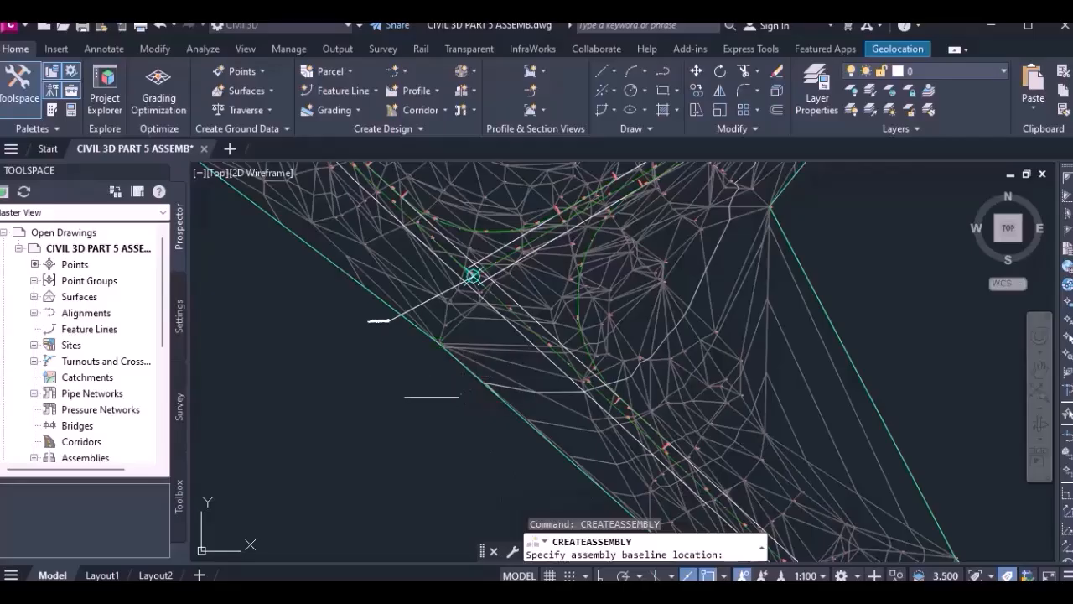
Step: Place the assembly baseline in the empty area to the right of the road plan, below the profile views
{"action": "scroll", "coordinate": [424, 416], "scroll_direction": "down", "scroll_amount": 5}
{"action": "middle_click_drag", "start_coordinate": [373, 280], "coordinate": [282, 305]}
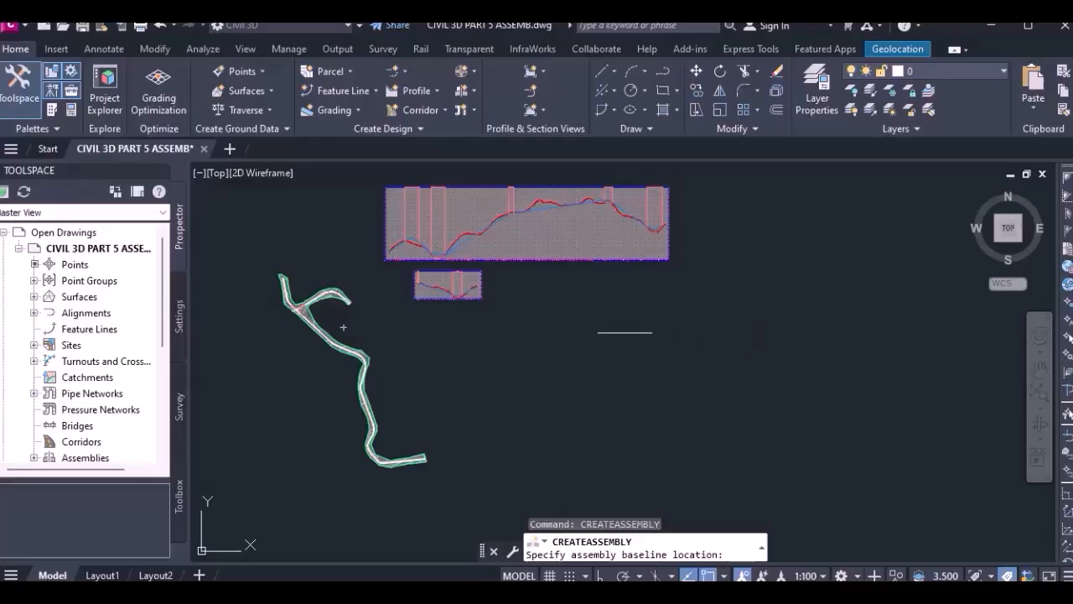
{"action": "left_click", "coordinate": [622, 361]}
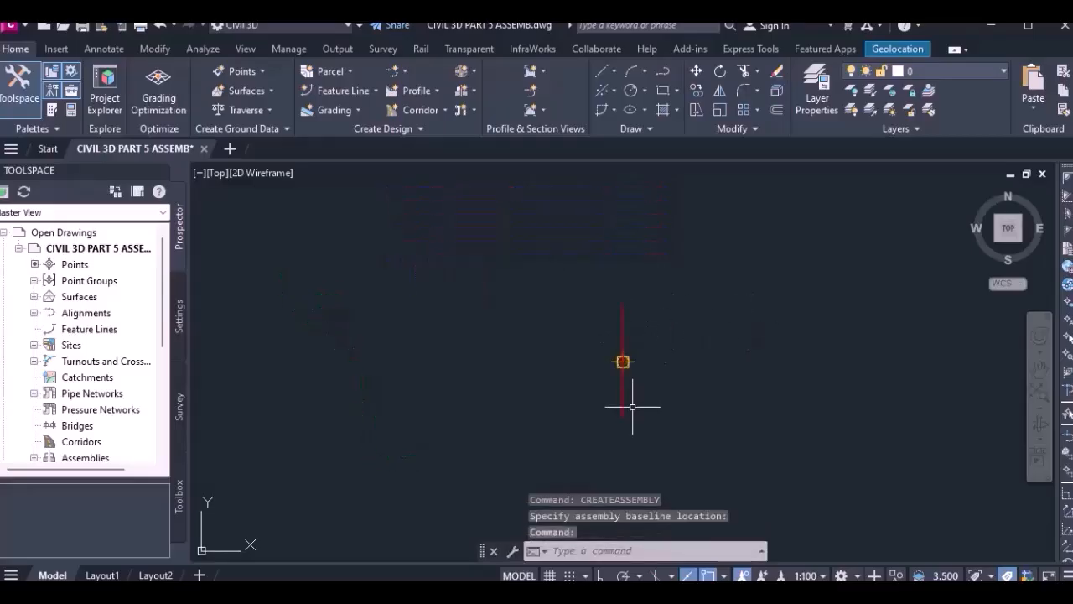
{"action": "scroll", "coordinate": [643, 354], "scroll_direction": "up", "scroll_amount": 3}
{"action": "scroll", "coordinate": [648, 336], "scroll_direction": "up", "scroll_amount": 4}
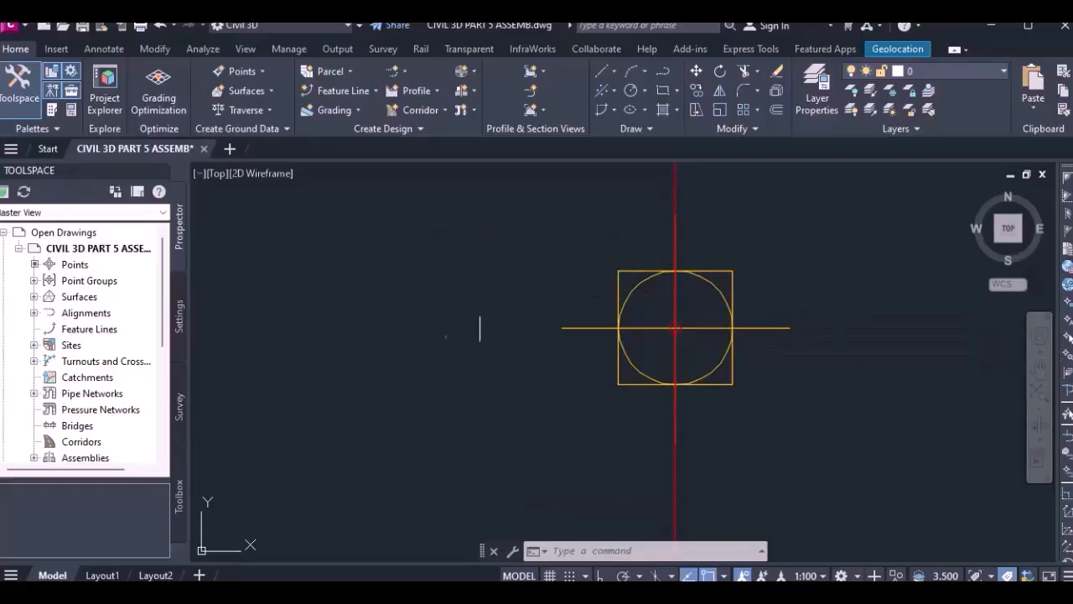
{"action": "scroll", "coordinate": [372, 334], "scroll_direction": "down", "scroll_amount": 2}
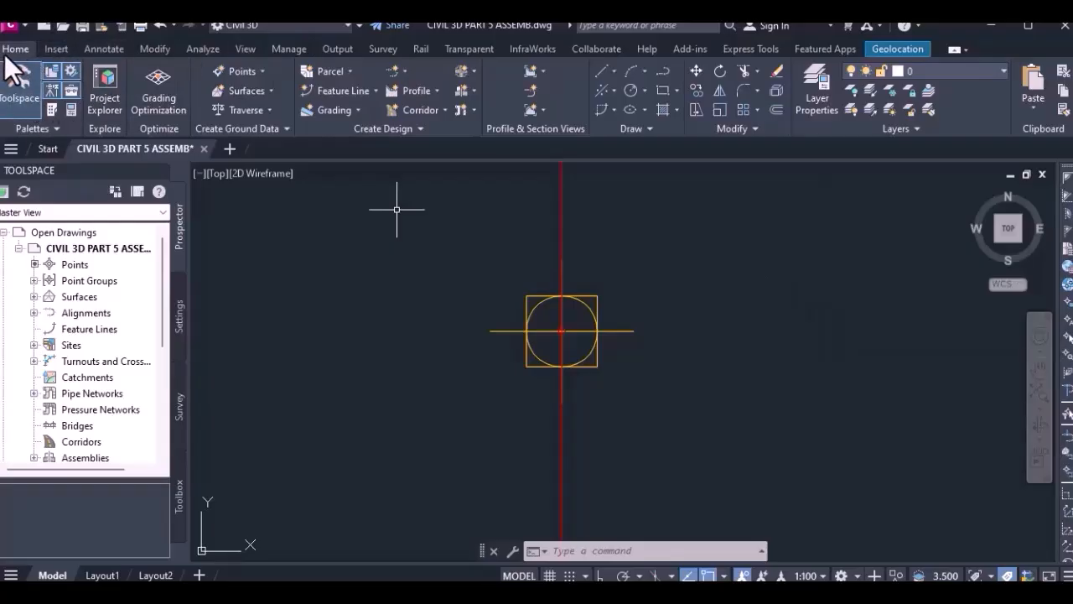
{"action": "left_click", "coordinate": [52, 49]}
{"action": "left_click", "coordinate": [104, 49]}
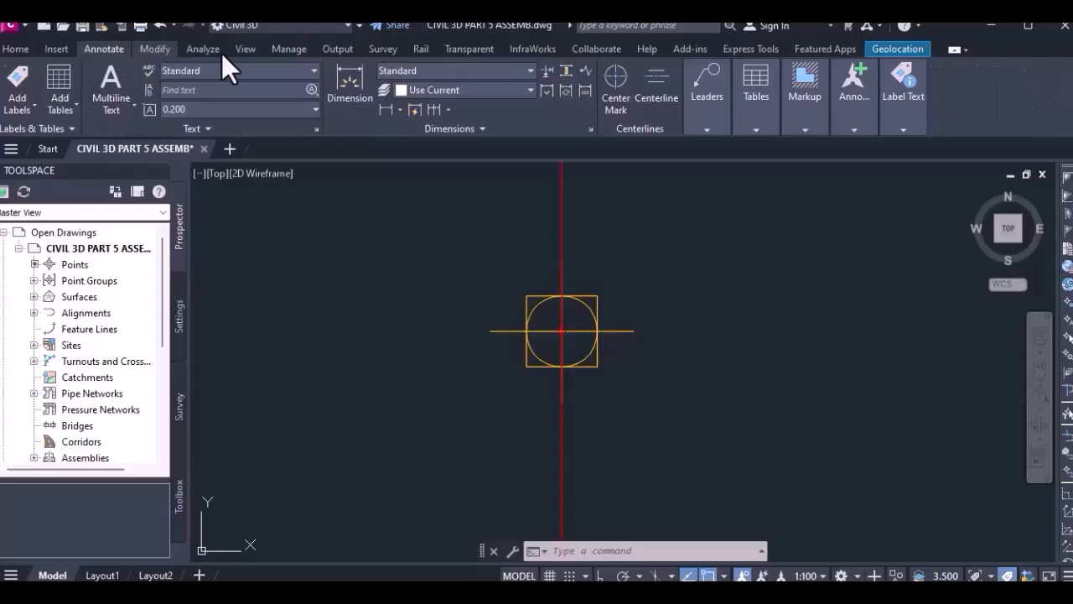
{"action": "scroll", "coordinate": [214, 48], "scroll_direction": "down", "scroll_amount": 3}
{"action": "left_click", "coordinate": [15, 49]}
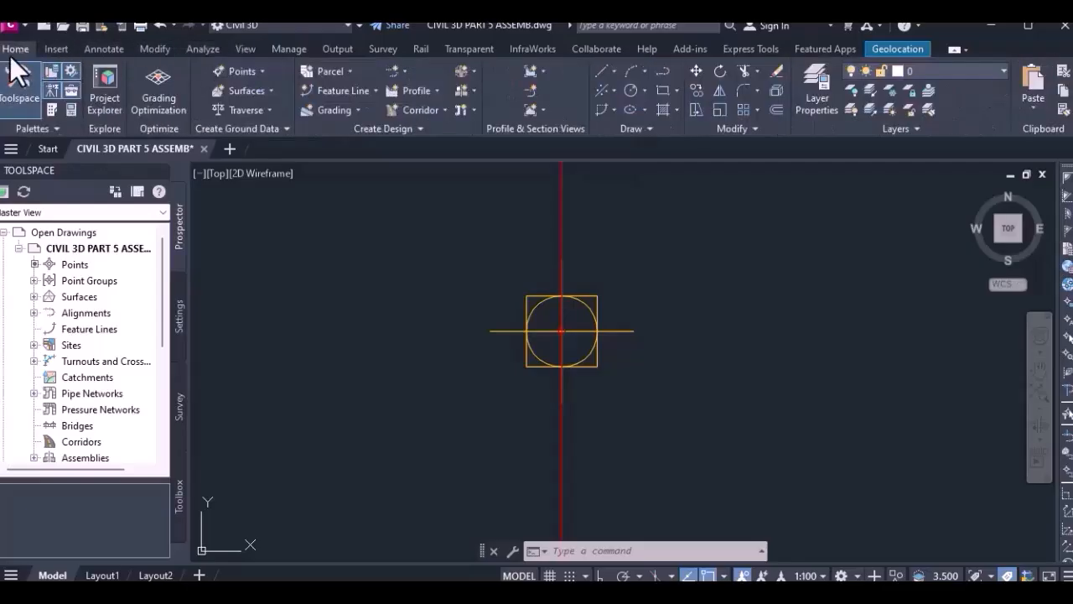
Step: Open the Civil Metric Subassemblies tool palettes and display the Metric Lanes Subassemblies
{"action": "left_click", "coordinate": [52, 110]}
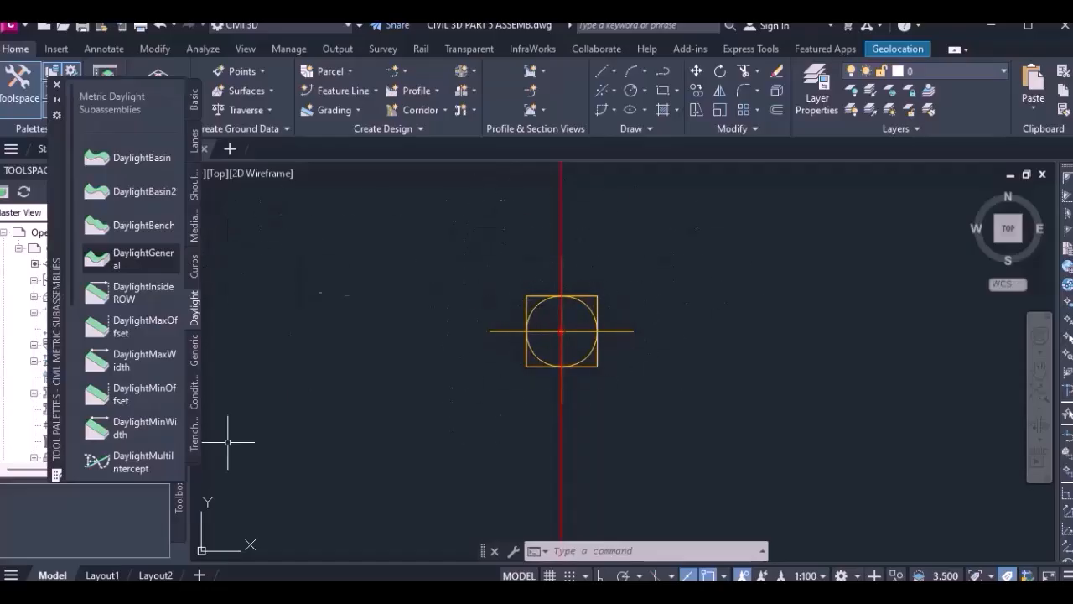
{"action": "left_click", "coordinate": [57, 100]}
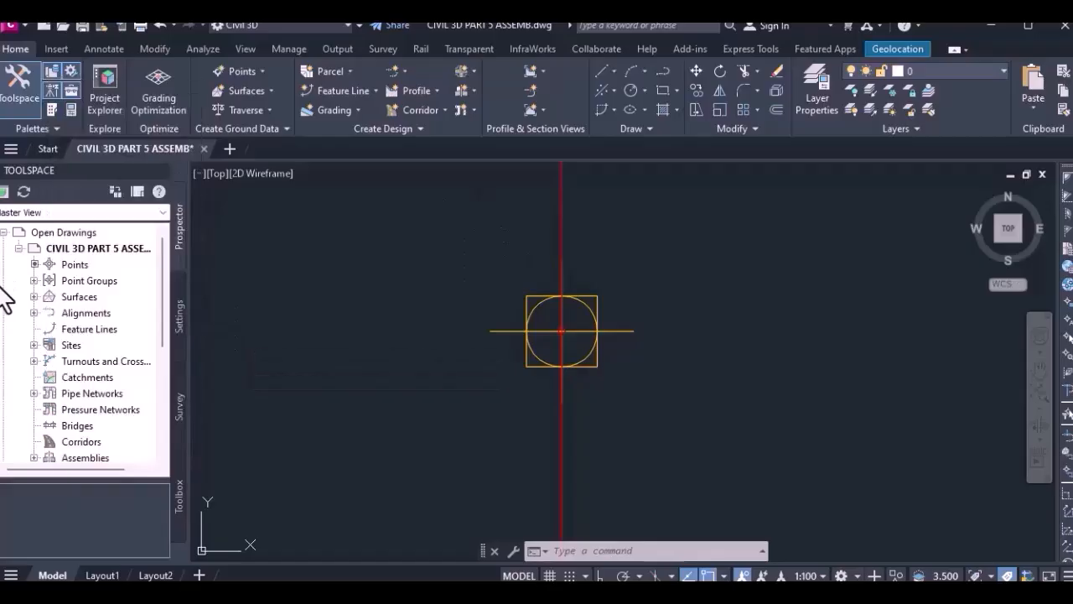
{"action": "left_click", "coordinate": [51, 108]}
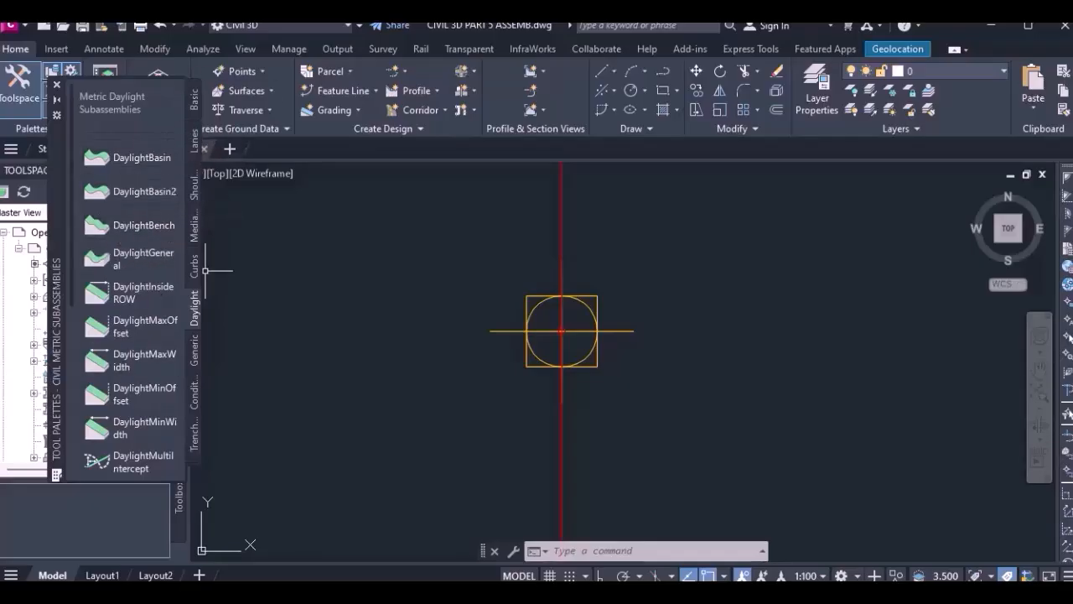
{"action": "left_click", "coordinate": [194, 146]}
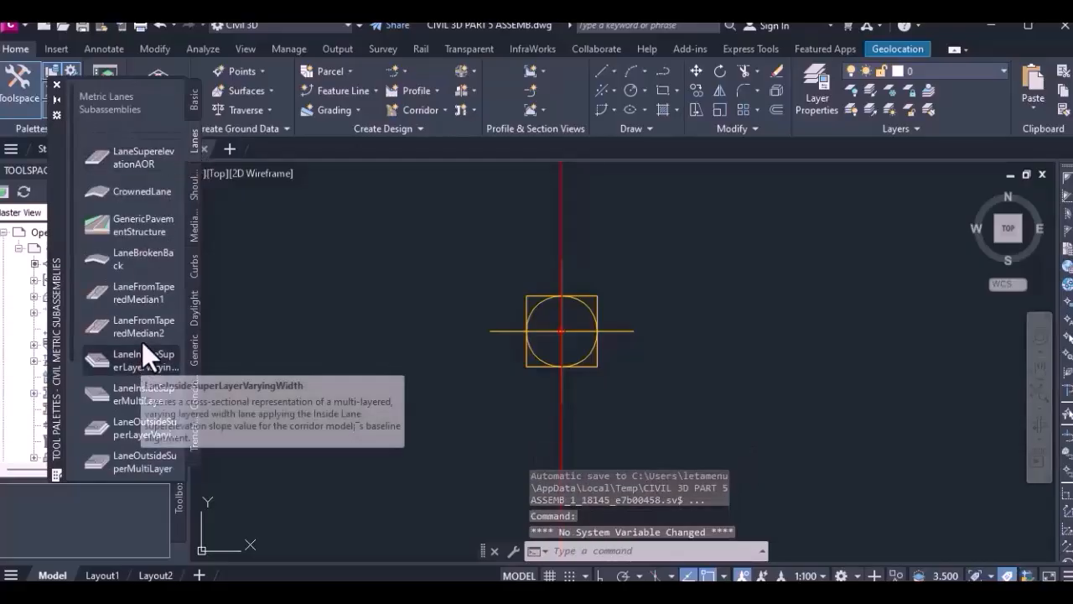
Step: Try to open the help for LaneSuperelevationAOR, and start inserting that lane subassembly to show its parameters
{"action": "scroll", "coordinate": [154, 353], "scroll_direction": "down", "scroll_amount": 5}
{"action": "scroll", "coordinate": [152, 369], "scroll_direction": "up", "scroll_amount": 5}
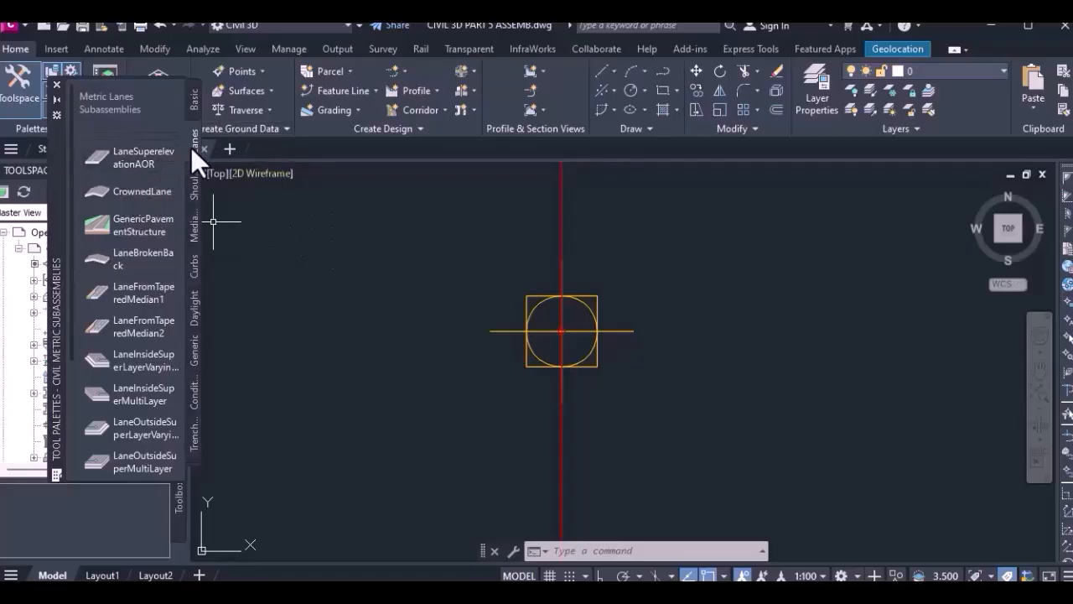
{"action": "right_click", "coordinate": [142, 159]}
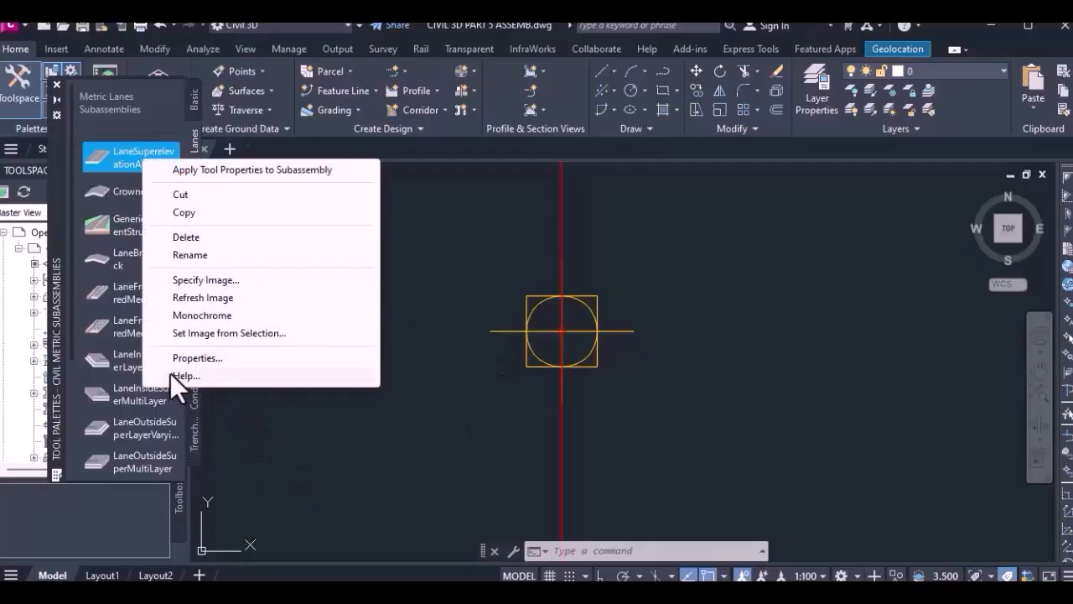
{"action": "left_click", "coordinate": [58, 405]}
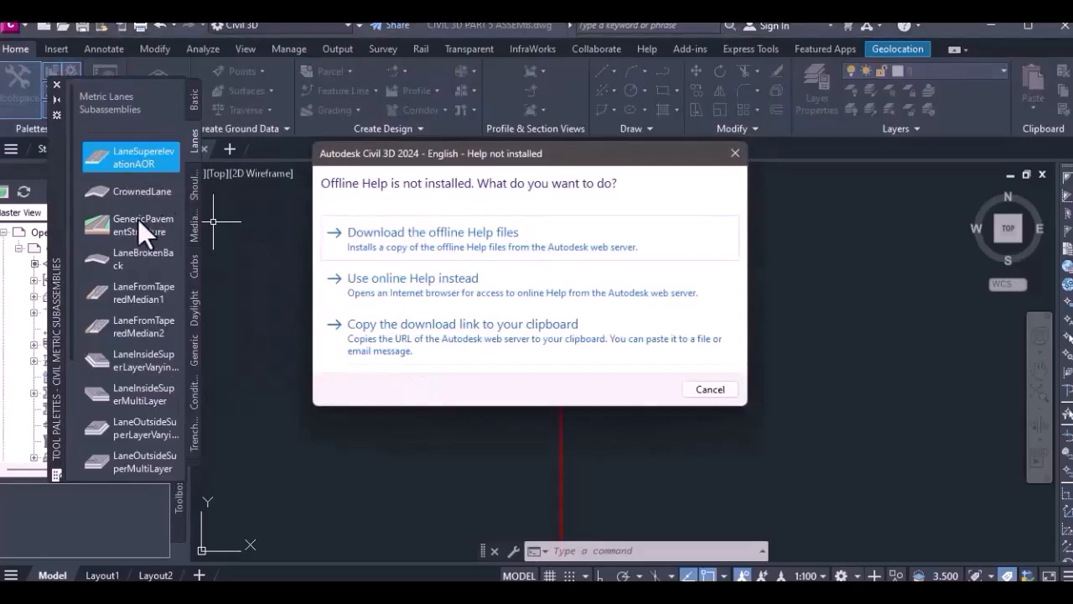
{"action": "left_click", "coordinate": [736, 154]}
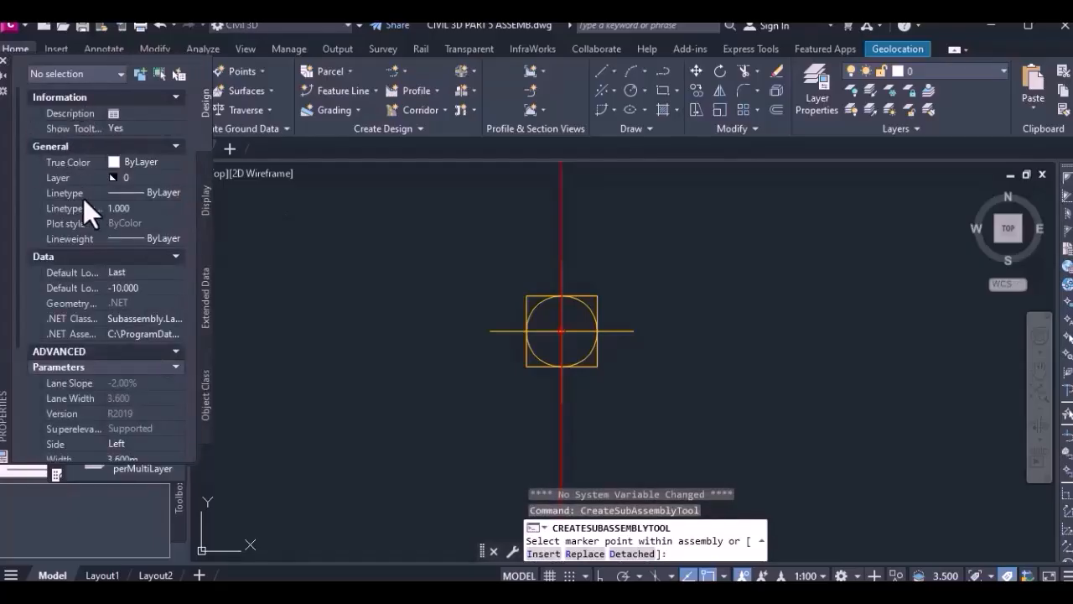
{"action": "scroll", "coordinate": [98, 247], "scroll_direction": "down", "scroll_amount": 2}
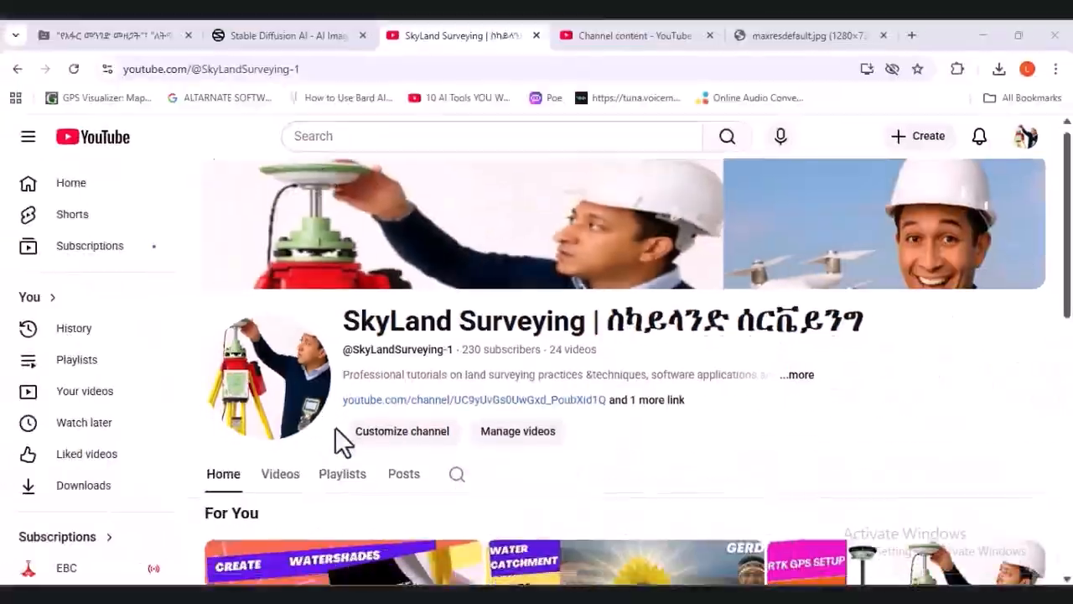
{"action": "scroll", "coordinate": [334, 427], "scroll_direction": "down", "scroll_amount": 8}
{"action": "scroll", "coordinate": [335, 427], "scroll_direction": "up", "scroll_amount": 8}
{"action": "scroll", "coordinate": [335, 427], "scroll_direction": "down", "scroll_amount": 2}
{"action": "left_click", "coordinate": [1040, 477]}
{"action": "left_click", "coordinate": [1040, 477]}
{"action": "left_click", "coordinate": [1040, 477]}
{"action": "left_click", "coordinate": [1040, 477]}
{"action": "scroll", "coordinate": [810, 500], "scroll_direction": "down", "scroll_amount": 6}
{"action": "scroll", "coordinate": [810, 500], "scroll_direction": "up", "scroll_amount": 7}
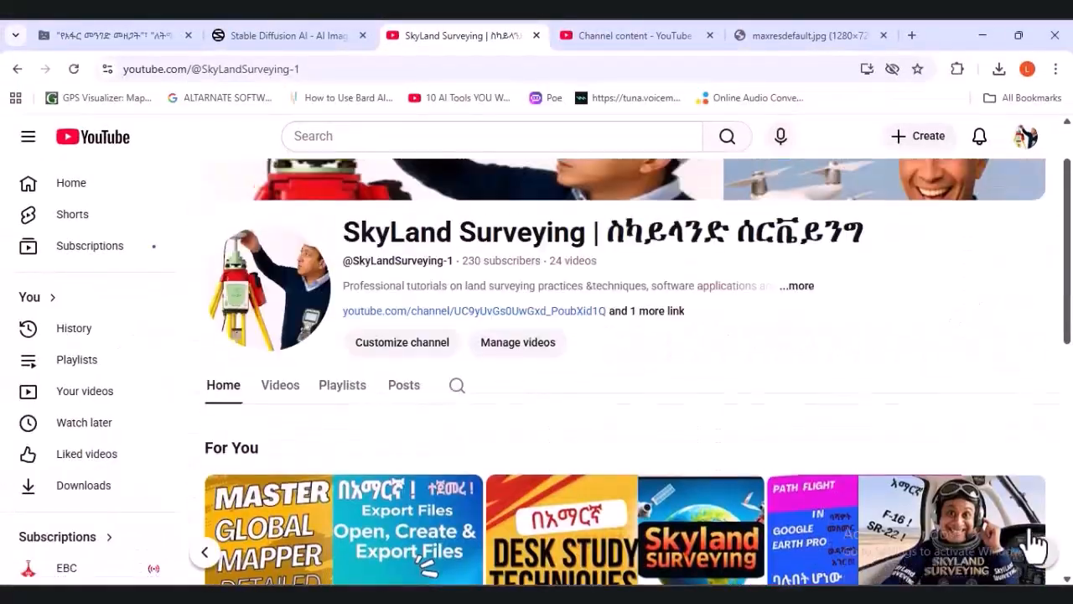
{"action": "scroll", "coordinate": [1035, 505], "scroll_direction": "down", "scroll_amount": 1}
{"action": "left_click", "coordinate": [1039, 479]}
{"action": "scroll", "coordinate": [1006, 520], "scroll_direction": "down", "scroll_amount": 3}
{"action": "scroll", "coordinate": [971, 541], "scroll_direction": "up", "scroll_amount": 2}
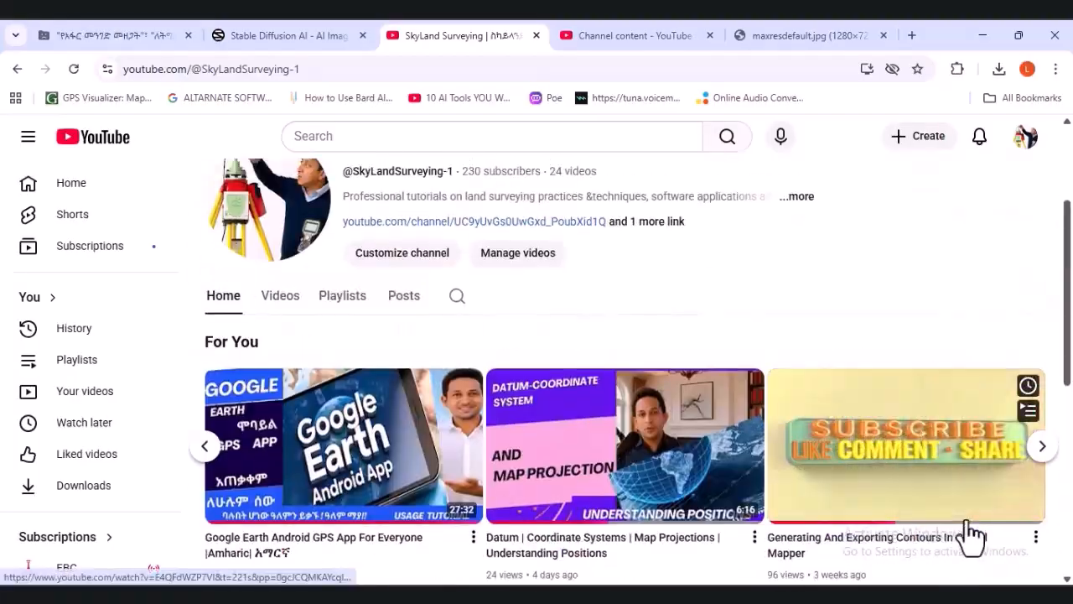
{"action": "scroll", "coordinate": [973, 533], "scroll_direction": "up", "scroll_amount": 2}
{"action": "scroll", "coordinate": [1002, 516], "scroll_direction": "down", "scroll_amount": 6}
{"action": "scroll", "coordinate": [989, 518], "scroll_direction": "up", "scroll_amount": 7}
{"action": "scroll", "coordinate": [1042, 412], "scroll_direction": "down", "scroll_amount": 6}
{"action": "scroll", "coordinate": [1035, 412], "scroll_direction": "up", "scroll_amount": 5}
{"action": "scroll", "coordinate": [1042, 434], "scroll_direction": "down", "scroll_amount": 5}
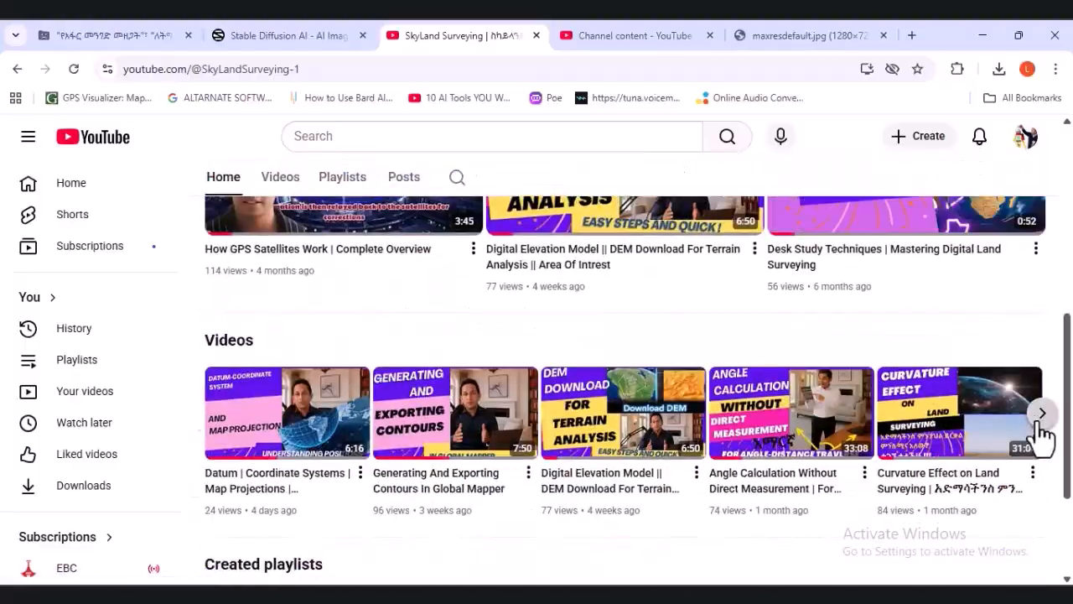
{"action": "scroll", "coordinate": [1042, 434], "scroll_direction": "up", "scroll_amount": 5}
{"action": "left_click", "coordinate": [208, 399]}
{"action": "left_click", "coordinate": [208, 399]}
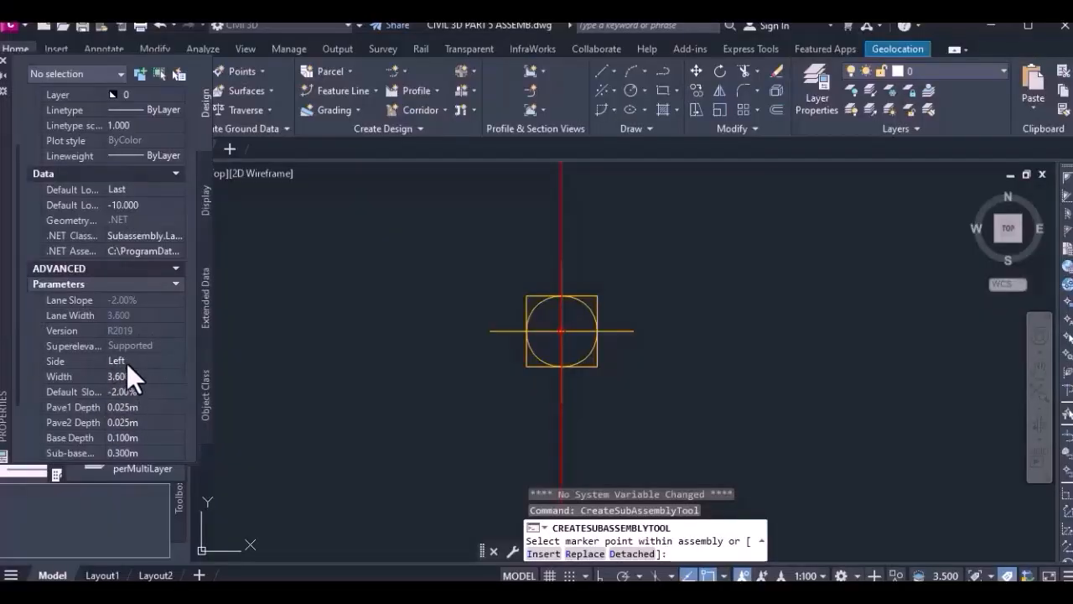
Step: Set the side of the LaneSuperelevationAOR subassembly to Right
{"action": "scroll", "coordinate": [127, 363], "scroll_direction": "down", "scroll_amount": 2}
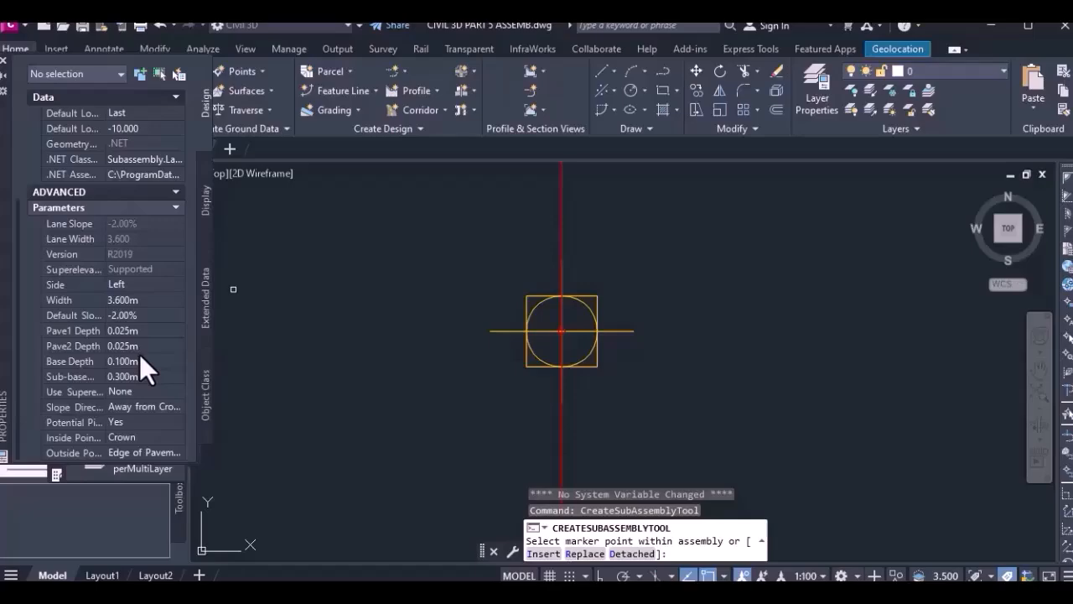
{"action": "left_click", "coordinate": [128, 285]}
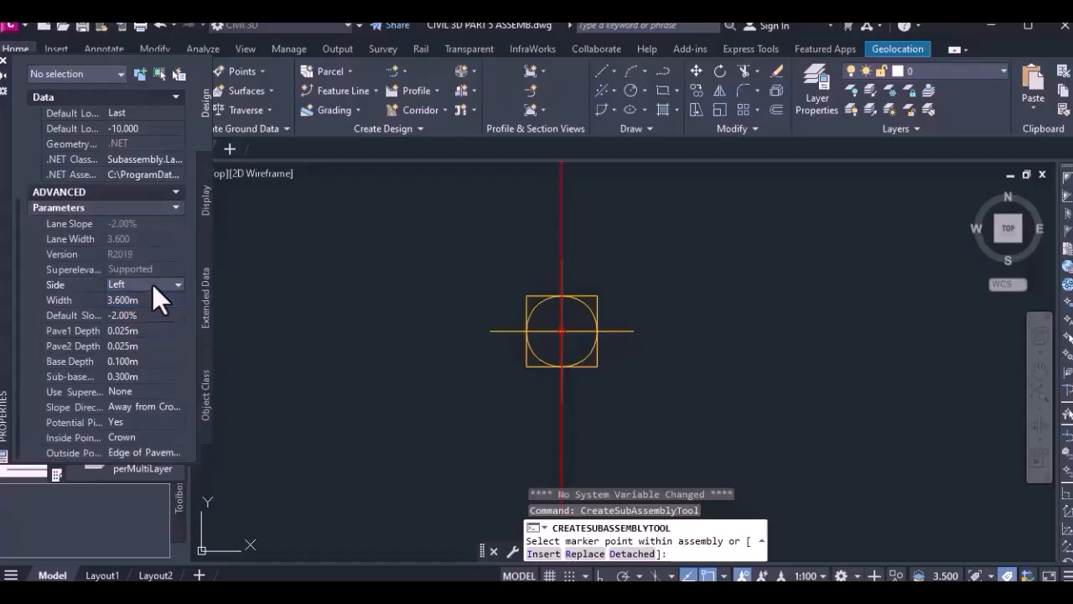
{"action": "left_click", "coordinate": [129, 273]}
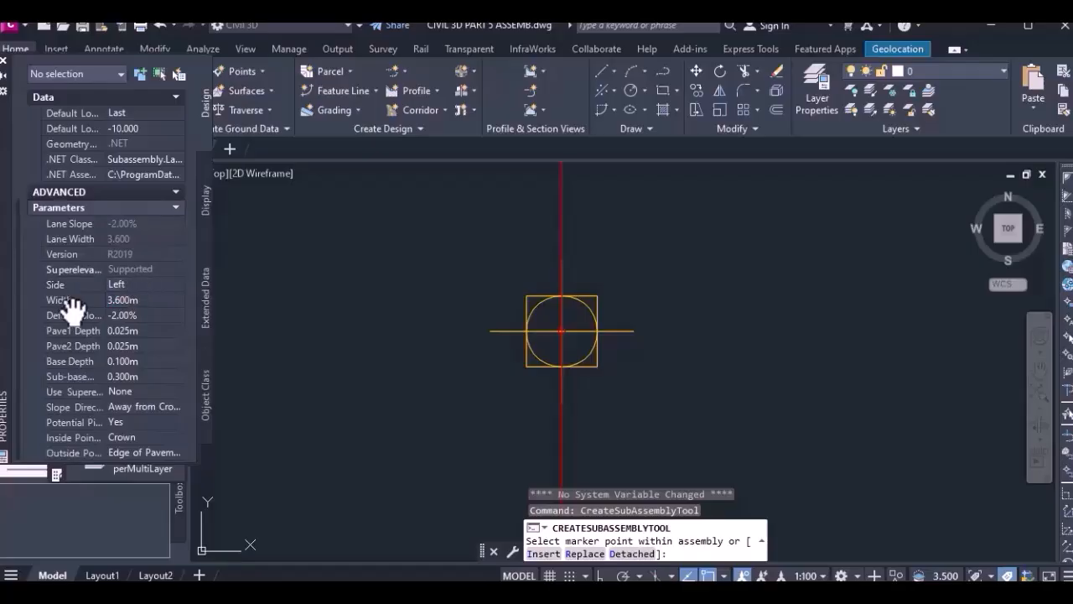
{"action": "left_click", "coordinate": [138, 285]}
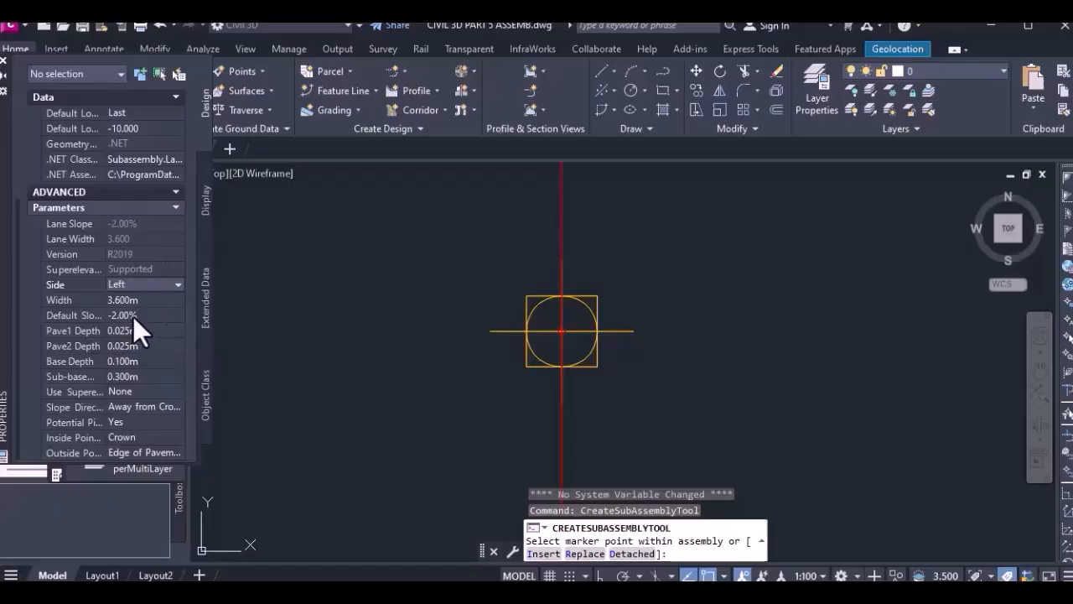
{"action": "left_click", "coordinate": [157, 283]}
{"action": "left_click", "coordinate": [142, 297]}
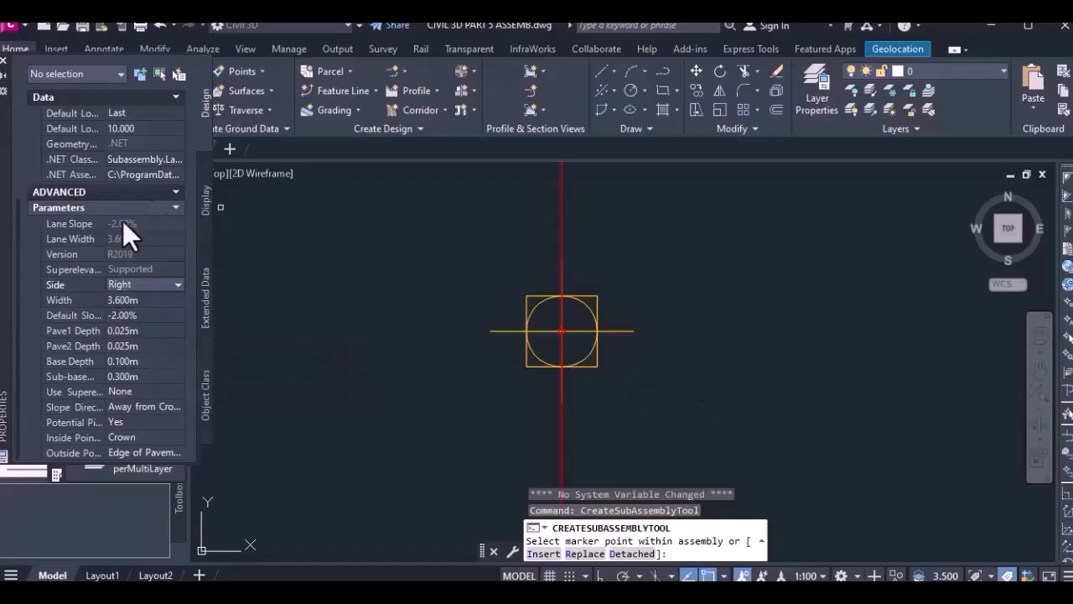
Step: Set the lane width to 3.650 m and its default slope to -2.50%
{"action": "left_click", "coordinate": [126, 299]}
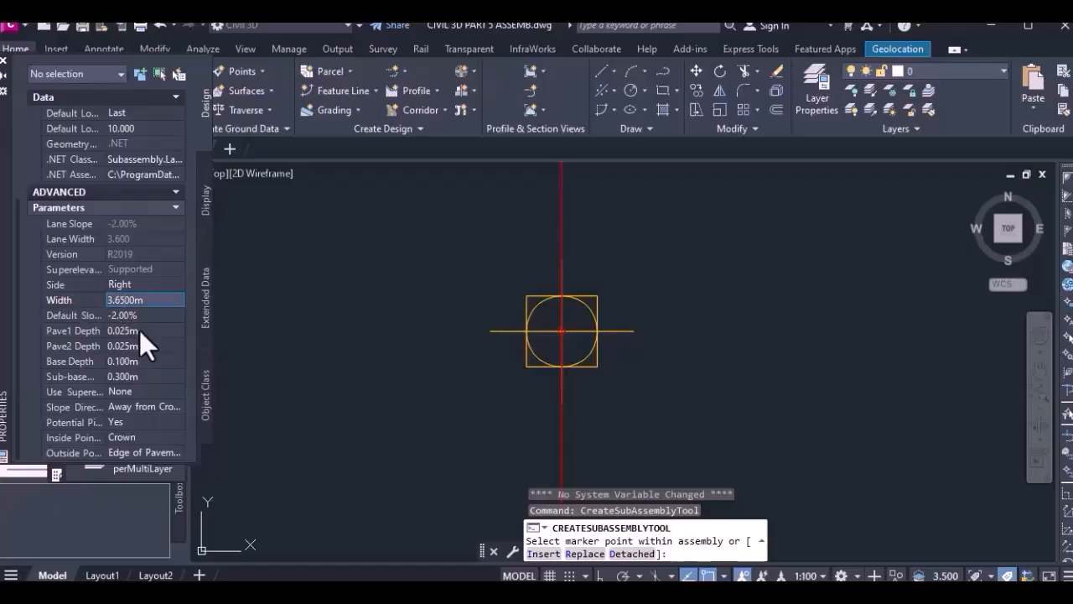
{"action": "left_click", "coordinate": [124, 317]}
{"action": "key", "text": "BackSpace"}
{"action": "type", "text": "02"}
{"action": "type", "text": "5"}
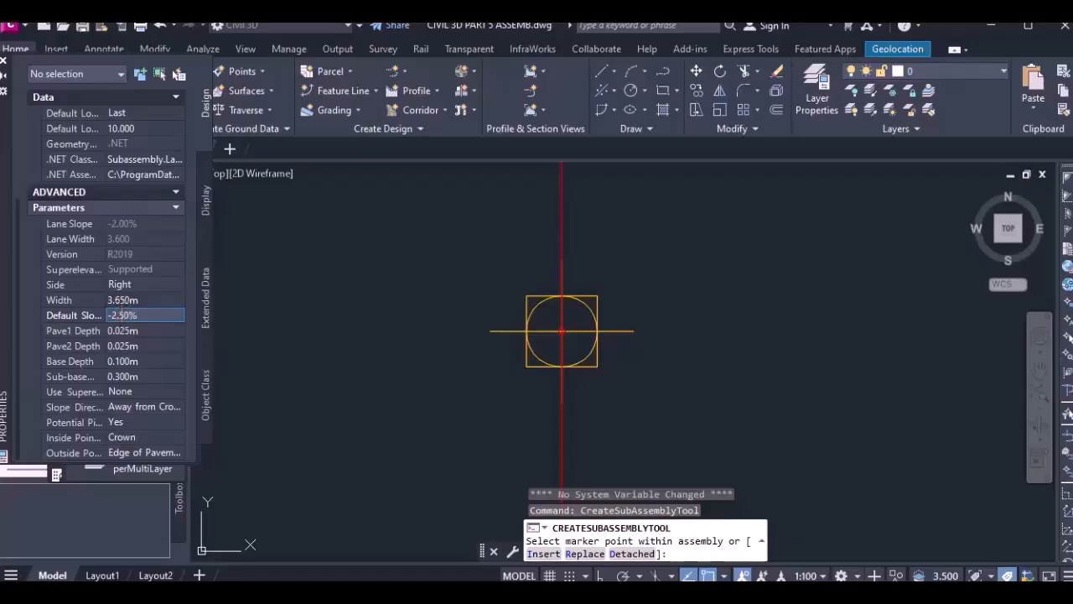
Step: Set the lane's Pave1 depth to 0.050 m and its Pave2 depth to 0.100 m
{"action": "left_click", "coordinate": [132, 335]}
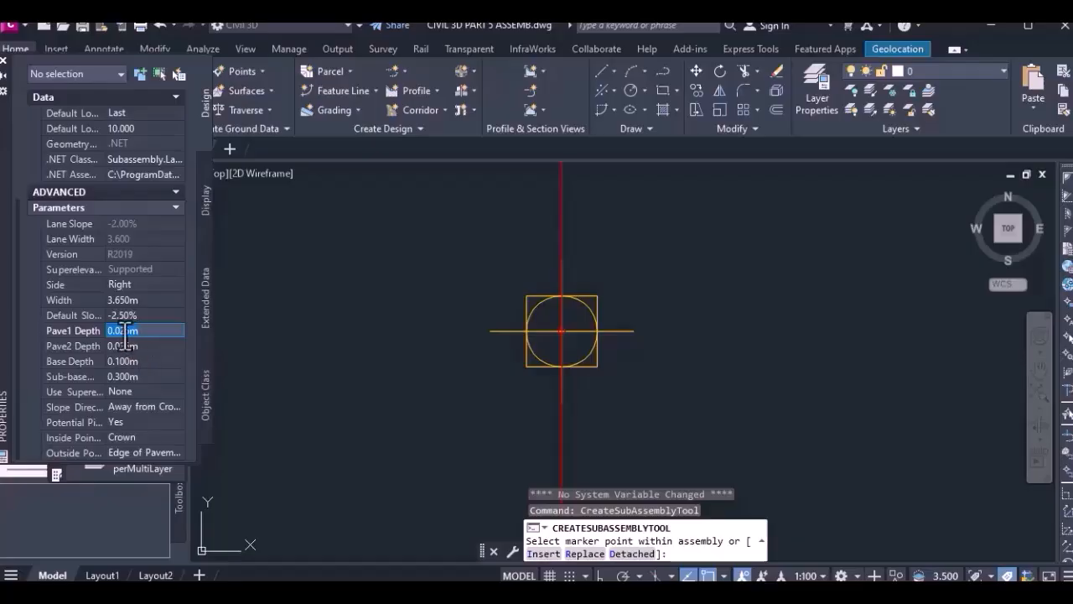
{"action": "left_click", "coordinate": [125, 331]}
{"action": "key", "text": "Delete"}
{"action": "left_click", "coordinate": [123, 346]}
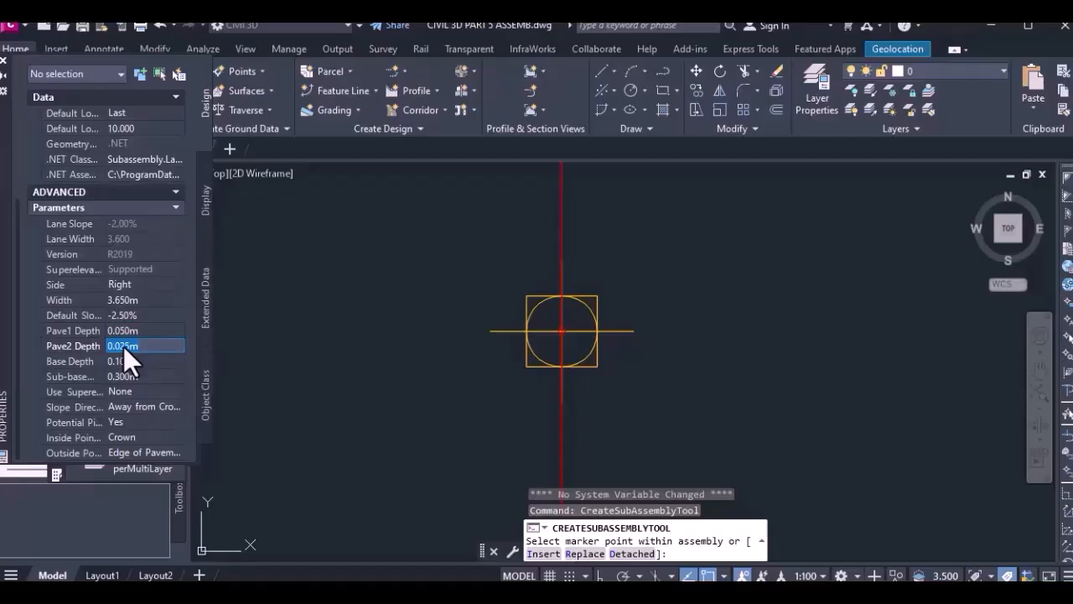
{"action": "left_click", "coordinate": [124, 346]}
{"action": "key", "text": "BackSpace"}
{"action": "key", "text": "BackSpace"}
{"action": "type", "text": "1"}
Step: Set the lane's base depth to 0.150 m and review the full list of lane parameters
{"action": "left_click", "coordinate": [130, 363]}
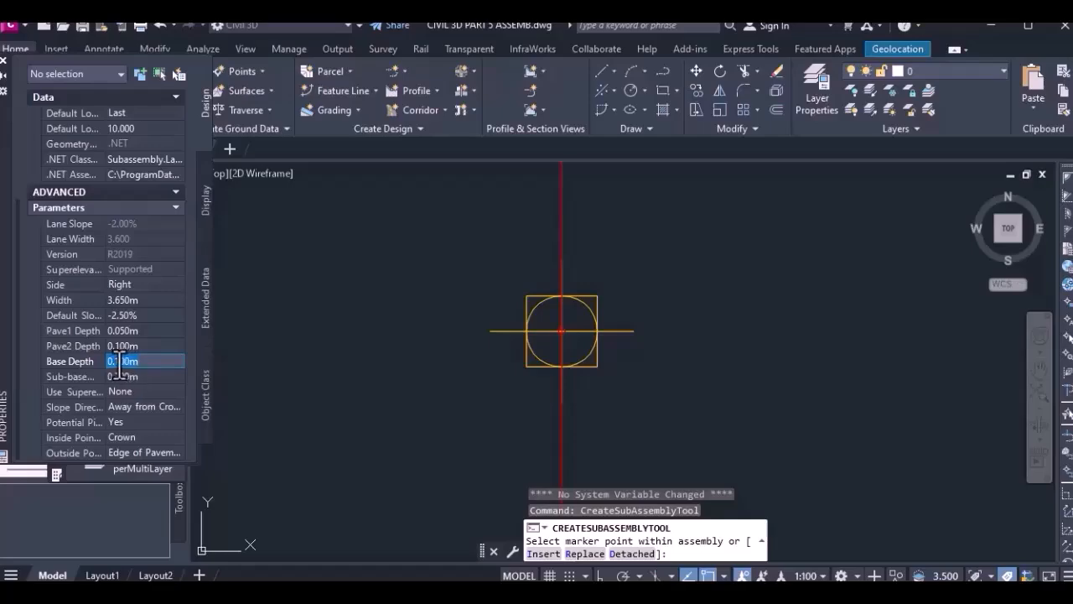
{"action": "left_click", "coordinate": [120, 362]}
{"action": "type", "text": "5"}
{"action": "left_click", "coordinate": [128, 380]}
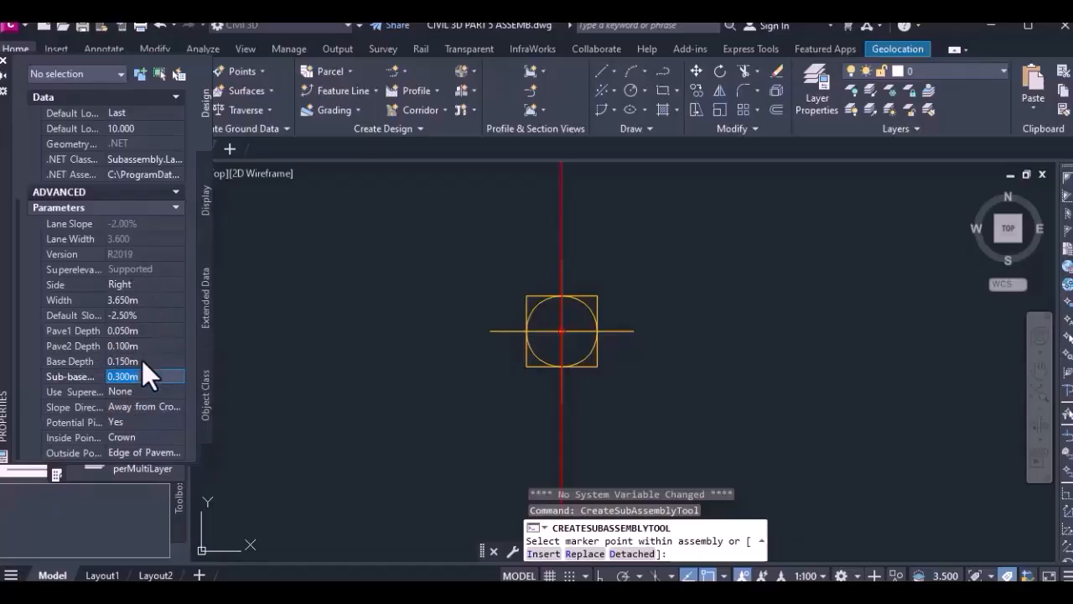
{"action": "scroll", "coordinate": [131, 374], "scroll_direction": "up", "scroll_amount": 4}
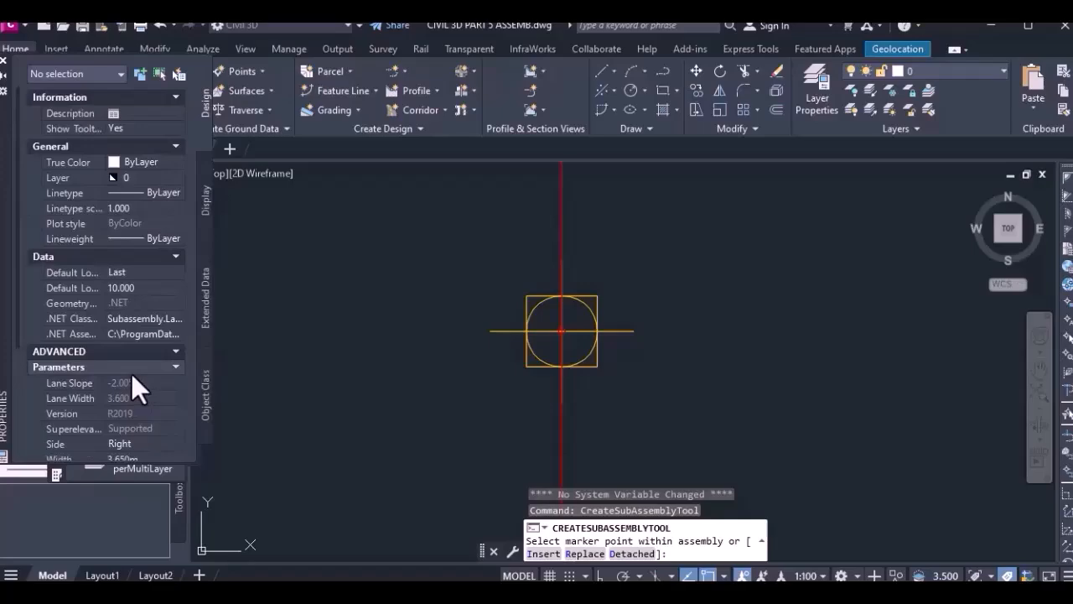
{"action": "scroll", "coordinate": [131, 373], "scroll_direction": "down", "scroll_amount": 4}
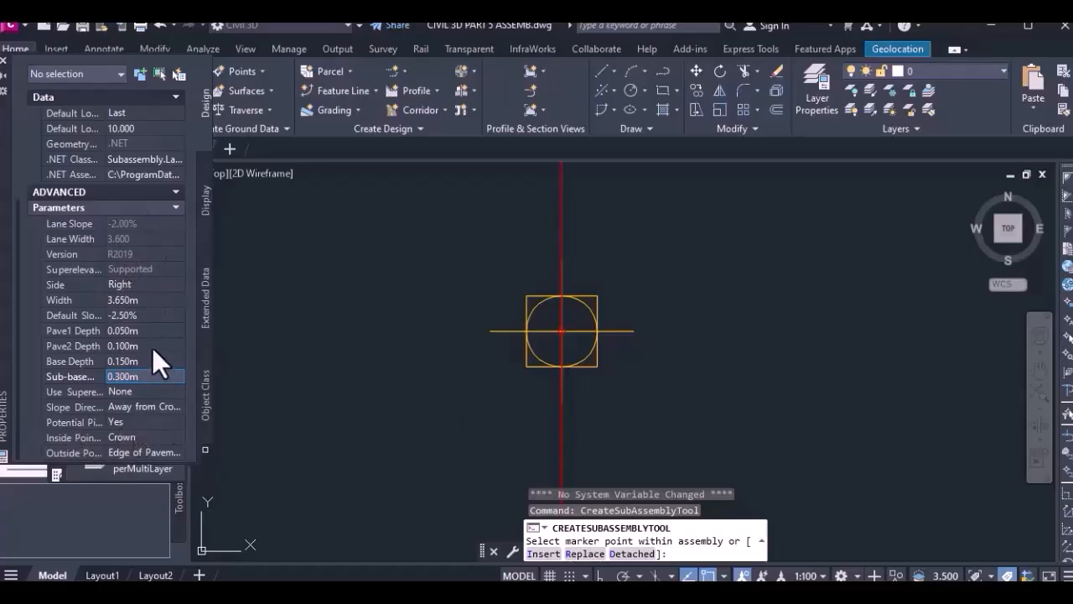
{"action": "scroll", "coordinate": [152, 356], "scroll_direction": "up", "scroll_amount": 3}
{"action": "scroll", "coordinate": [155, 356], "scroll_direction": "down", "scroll_amount": 3}
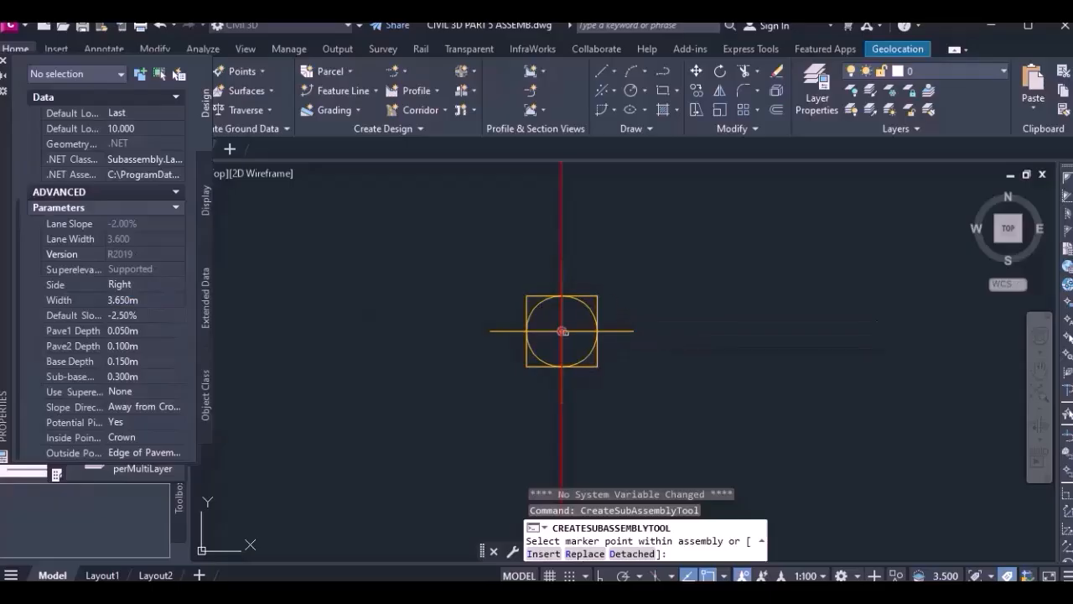
Step: Attach the right lane subassembly to the marker point at the centre of the assembly baseline and finish the insertion
{"action": "scroll", "coordinate": [563, 333], "scroll_direction": "up", "scroll_amount": 5}
{"action": "scroll", "coordinate": [562, 333], "scroll_direction": "up", "scroll_amount": 2}
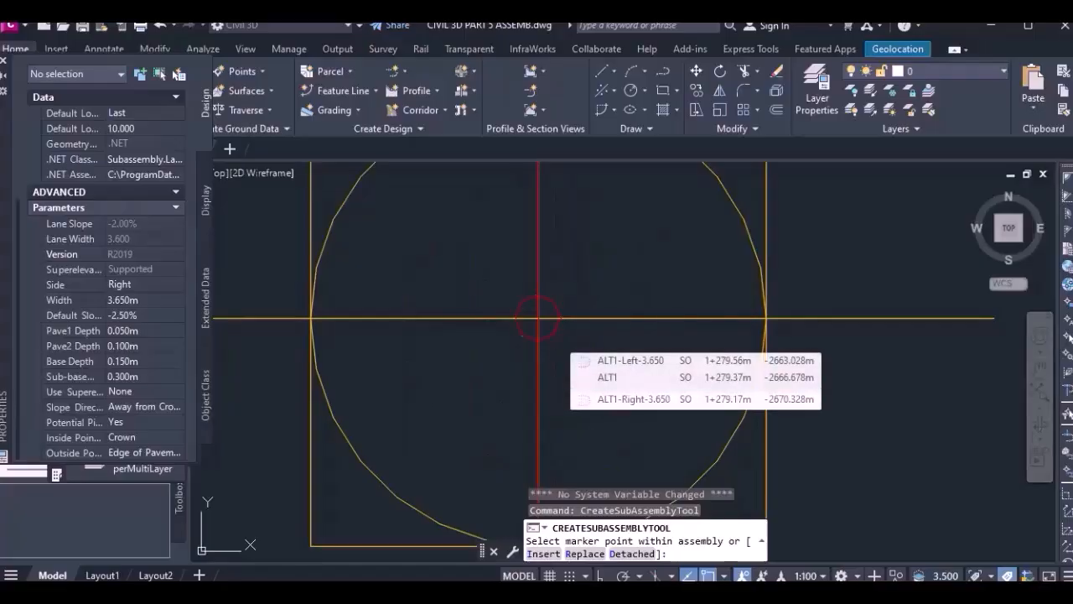
{"action": "left_click", "coordinate": [538, 317]}
{"action": "scroll", "coordinate": [382, 337], "scroll_direction": "down", "scroll_amount": 3}
{"action": "scroll", "coordinate": [470, 347], "scroll_direction": "up", "scroll_amount": 5}
{"action": "scroll", "coordinate": [438, 307], "scroll_direction": "down", "scroll_amount": 4}
{"action": "scroll", "coordinate": [446, 326], "scroll_direction": "up", "scroll_amount": 2}
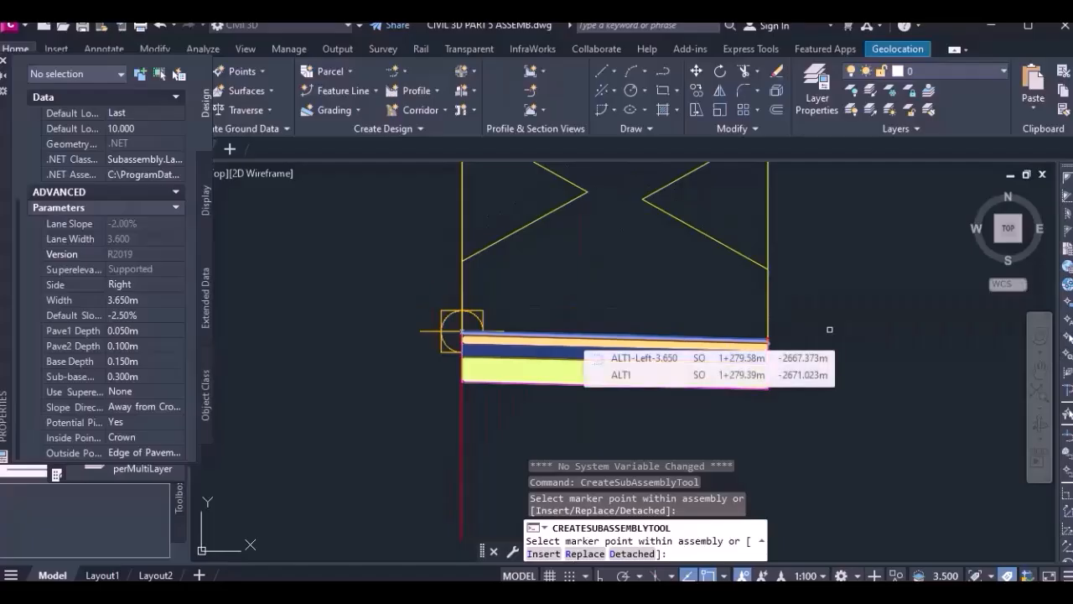
{"action": "right_click", "coordinate": [833, 278]}
Step: Open the subassembly properties of the inserted right lane and display its parameters
{"action": "scroll", "coordinate": [806, 352], "scroll_direction": "down", "scroll_amount": 4}
{"action": "mouse_move", "coordinate": [835, 411]}
{"action": "left_mouse_down"}
{"action": "mouse_move", "coordinate": [746, 344]}
{"action": "mouse_move", "coordinate": [525, 243]}
{"action": "mouse_move", "coordinate": [448, 321]}
{"action": "left_mouse_up"}
{"action": "right_click", "coordinate": [723, 363]}
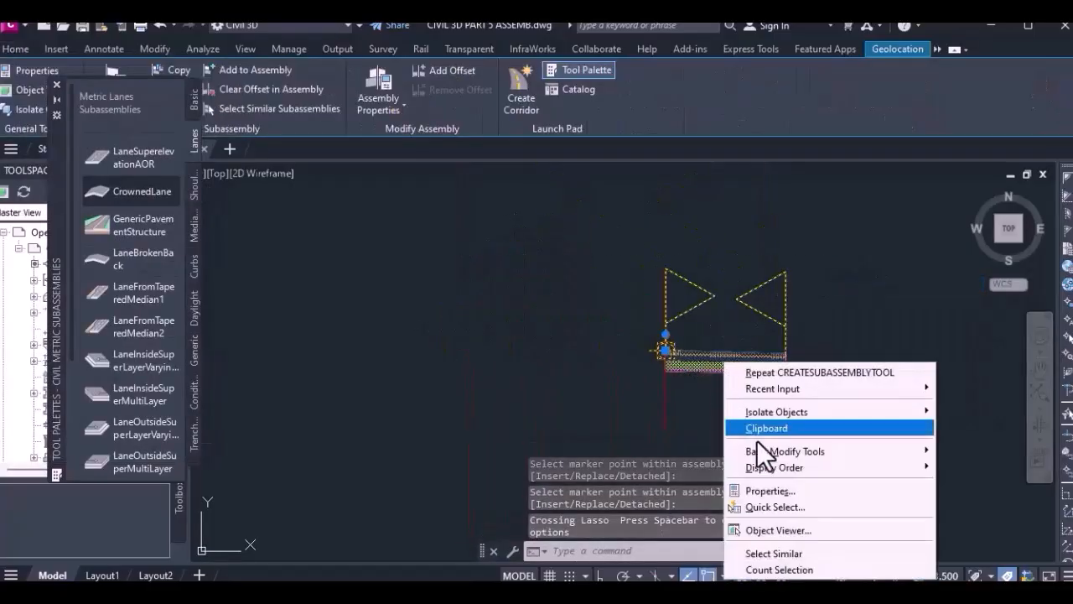
{"action": "left_click", "coordinate": [803, 491]}
{"action": "right_click", "coordinate": [723, 362]}
{"action": "left_click", "coordinate": [834, 399]}
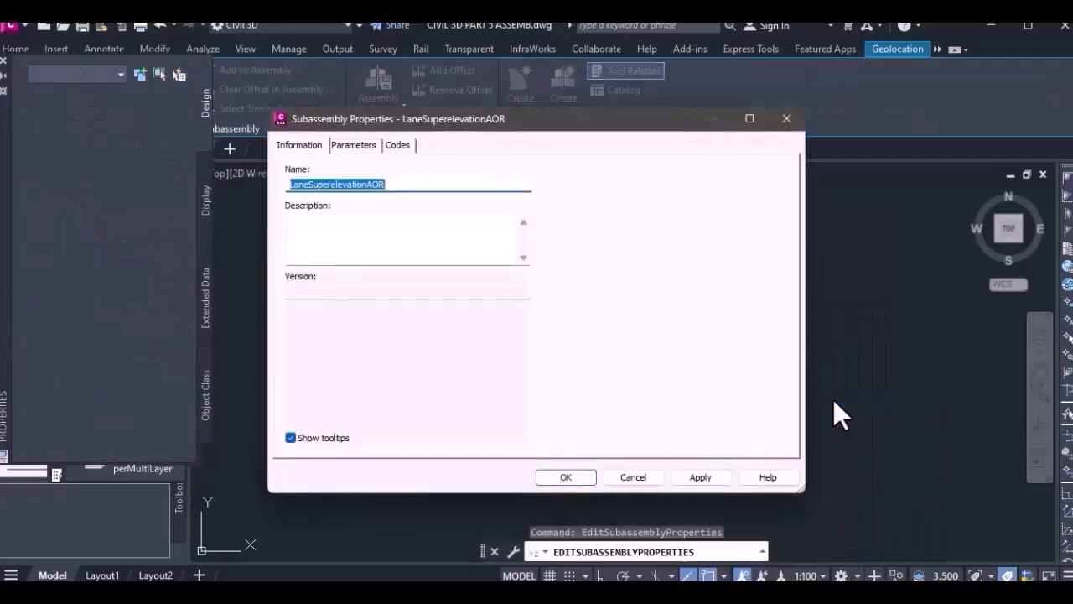
{"action": "left_click", "coordinate": [355, 148]}
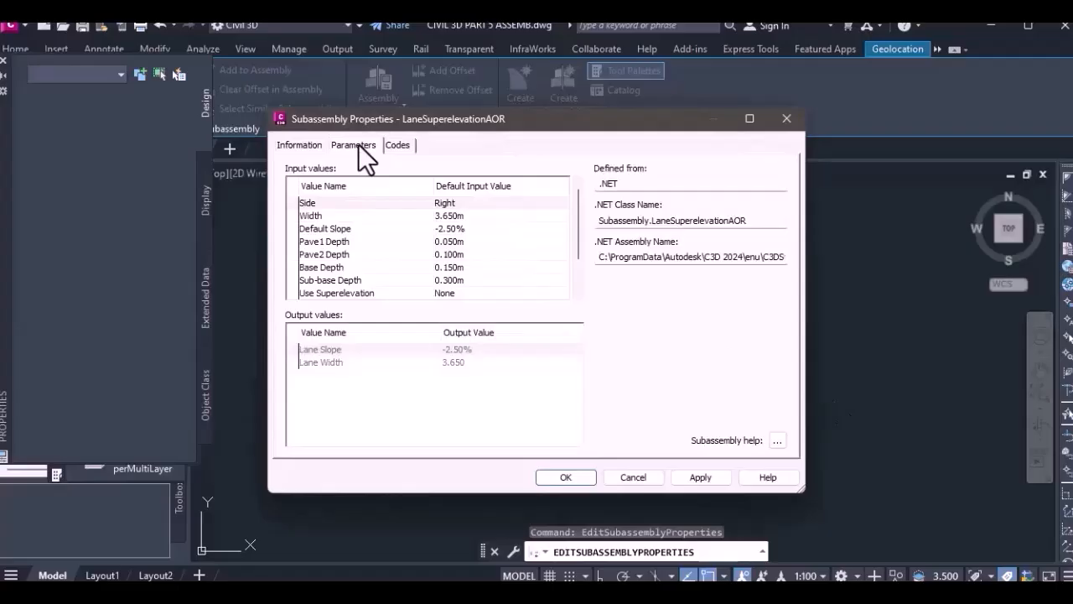
Step: Examine the lane's width, default slope and layer depth inputs, glance at its codes, and close the subassembly properties
{"action": "mouse_move", "coordinate": [692, 123]}
{"action": "left_mouse_down"}
{"action": "mouse_move", "coordinate": [489, 398]}
{"action": "mouse_move", "coordinate": [620, 193]}
{"action": "mouse_move", "coordinate": [506, 272]}
{"action": "mouse_move", "coordinate": [698, 142]}
{"action": "left_mouse_up"}
{"action": "left_click", "coordinate": [457, 227]}
{"action": "left_click", "coordinate": [457, 235]}
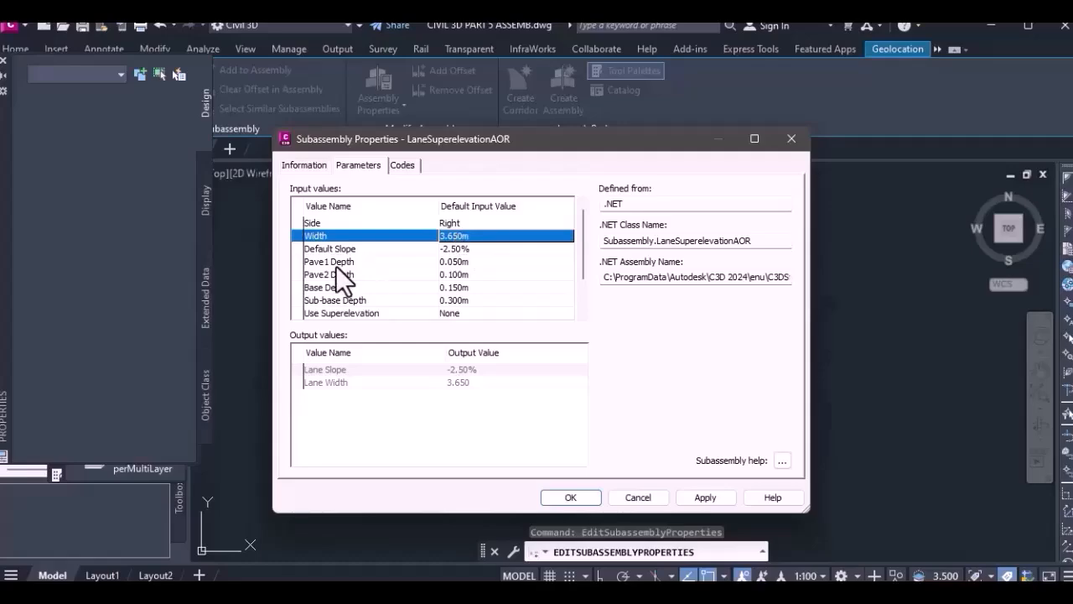
{"action": "left_click", "coordinate": [445, 249]}
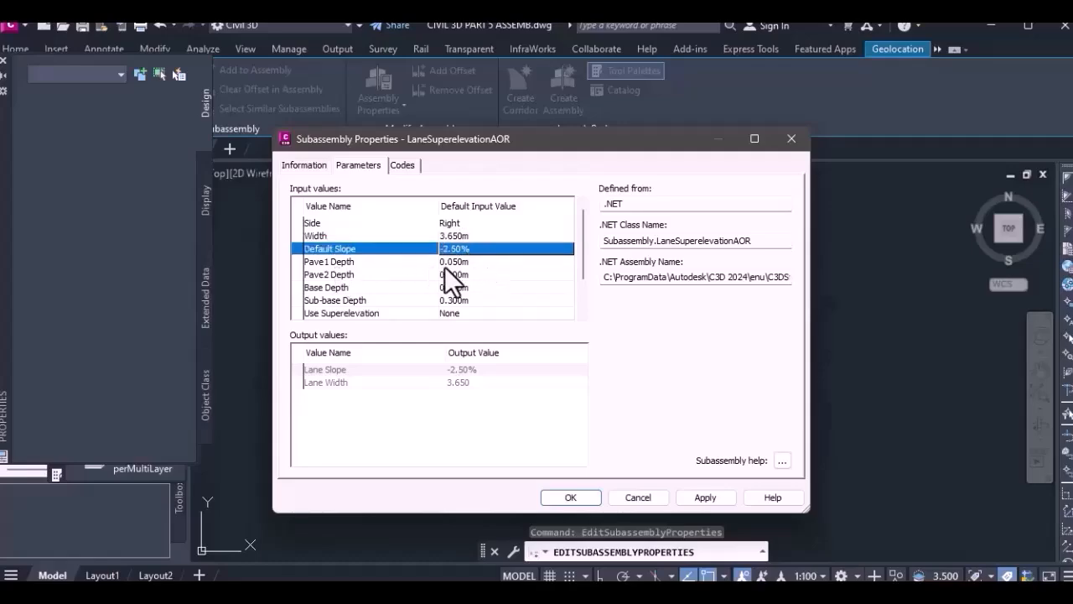
{"action": "left_click", "coordinate": [441, 263]}
{"action": "left_click", "coordinate": [473, 276]}
{"action": "left_click", "coordinate": [457, 287]}
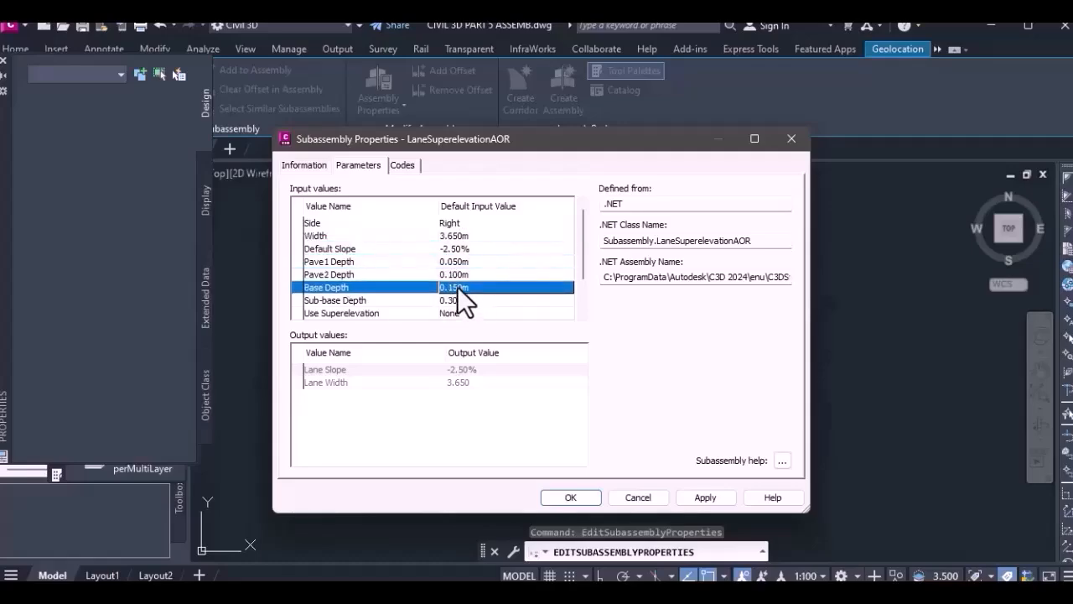
{"action": "left_click", "coordinate": [470, 299]}
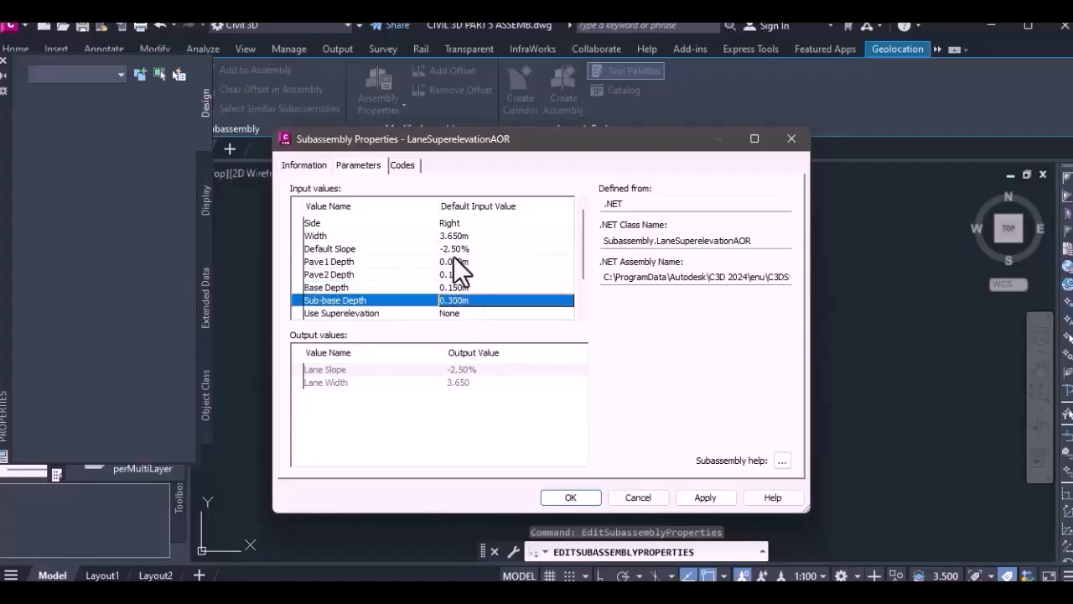
{"action": "left_click", "coordinate": [465, 250]}
{"action": "left_click", "coordinate": [461, 262]}
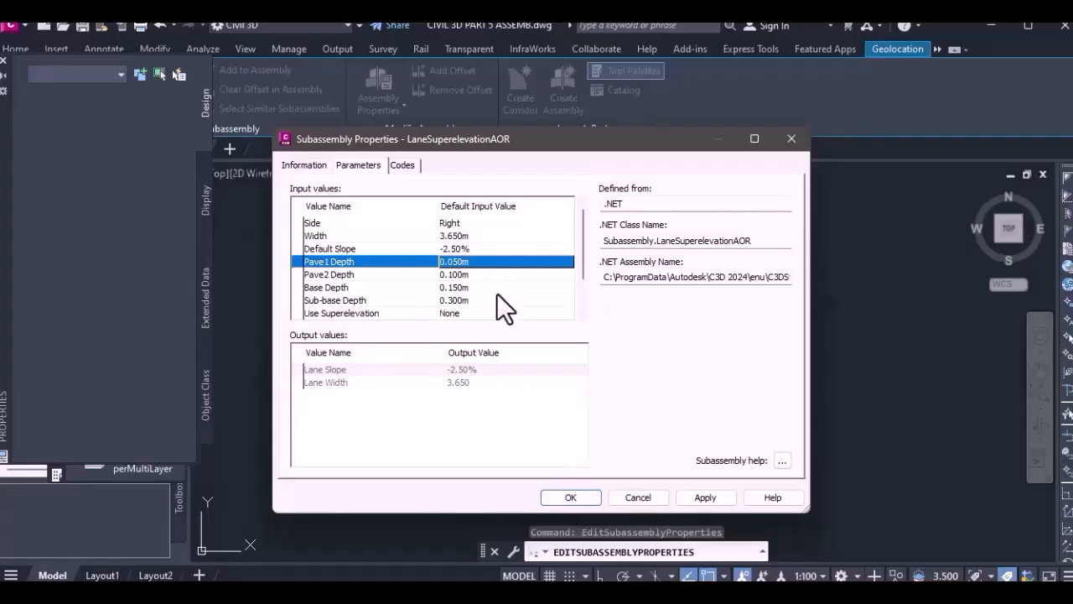
{"action": "left_click", "coordinate": [403, 165]}
{"action": "left_click", "coordinate": [358, 166]}
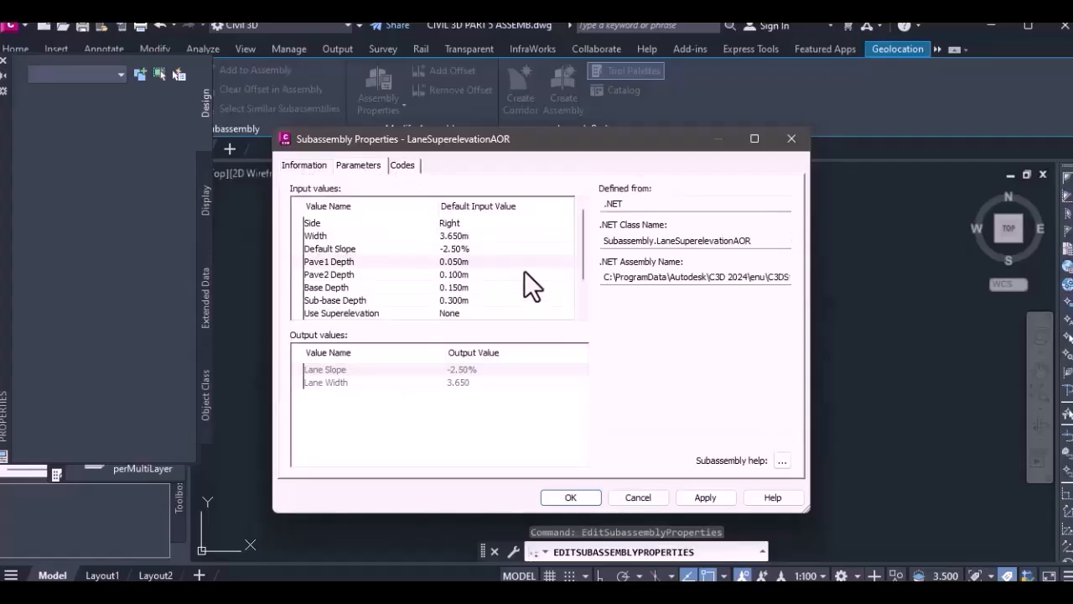
{"action": "left_click", "coordinate": [578, 496]}
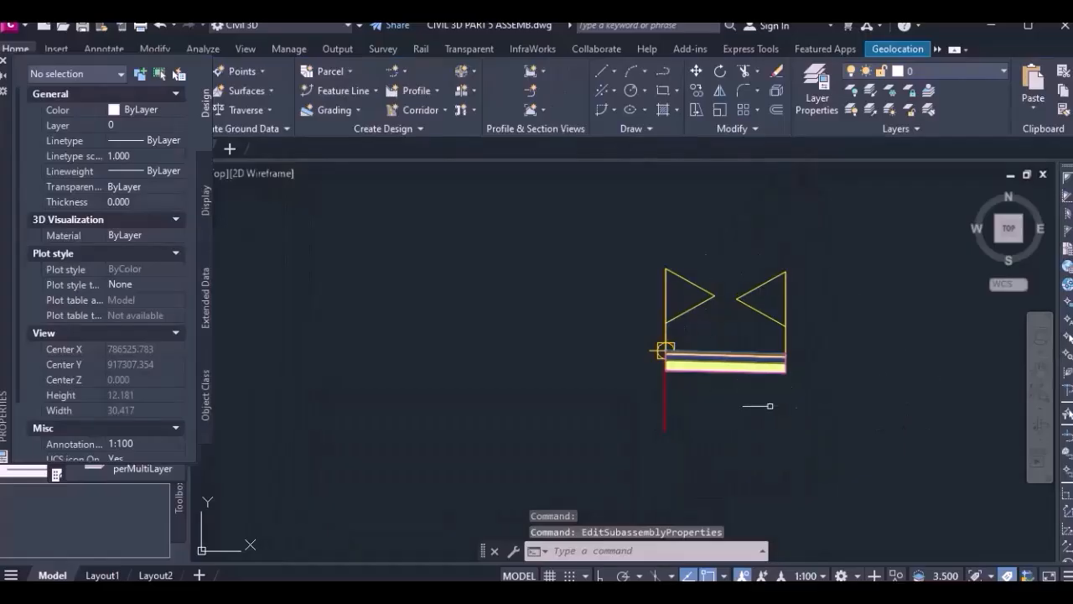
Step: Review the right lane's width, slope and layer depth parameters in its subassembly properties and close them
{"action": "left_click", "coordinate": [738, 363]}
{"action": "right_click", "coordinate": [735, 356]}
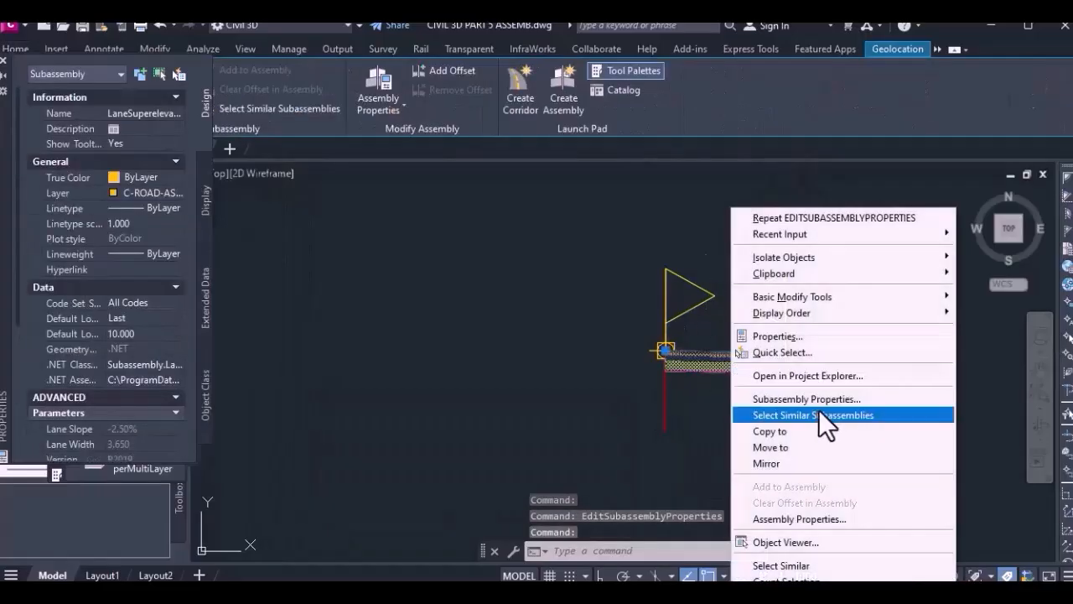
{"action": "left_click", "coordinate": [772, 400]}
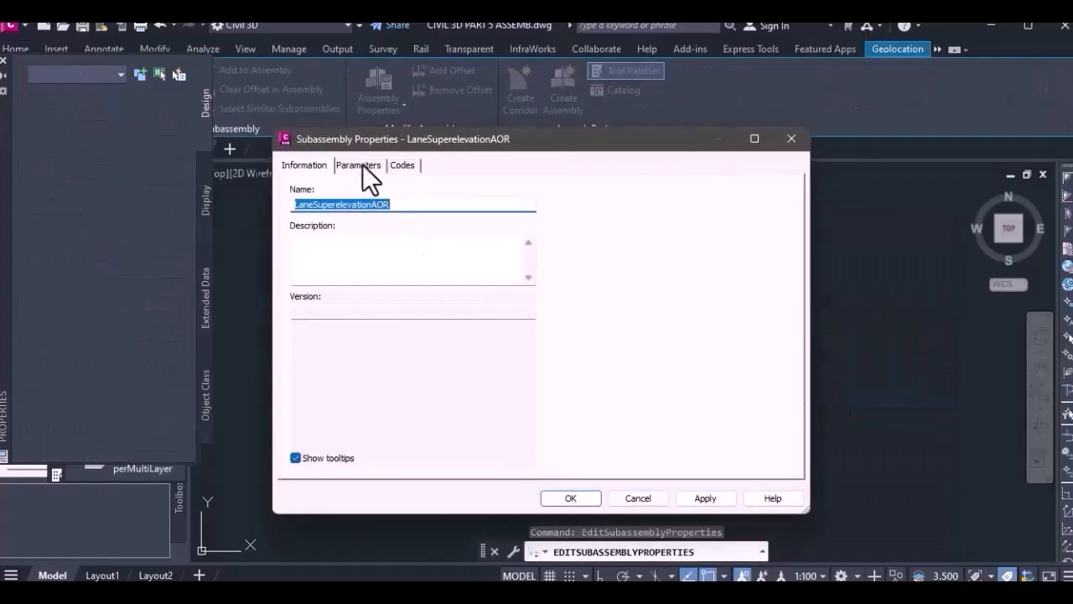
{"action": "left_click", "coordinate": [360, 164]}
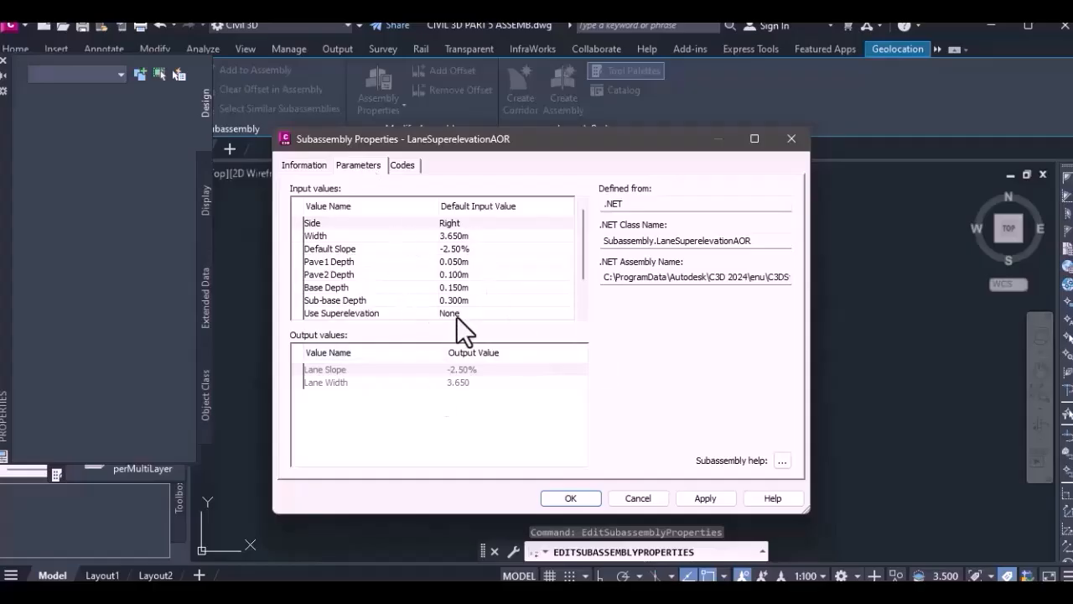
{"action": "left_click", "coordinate": [570, 498]}
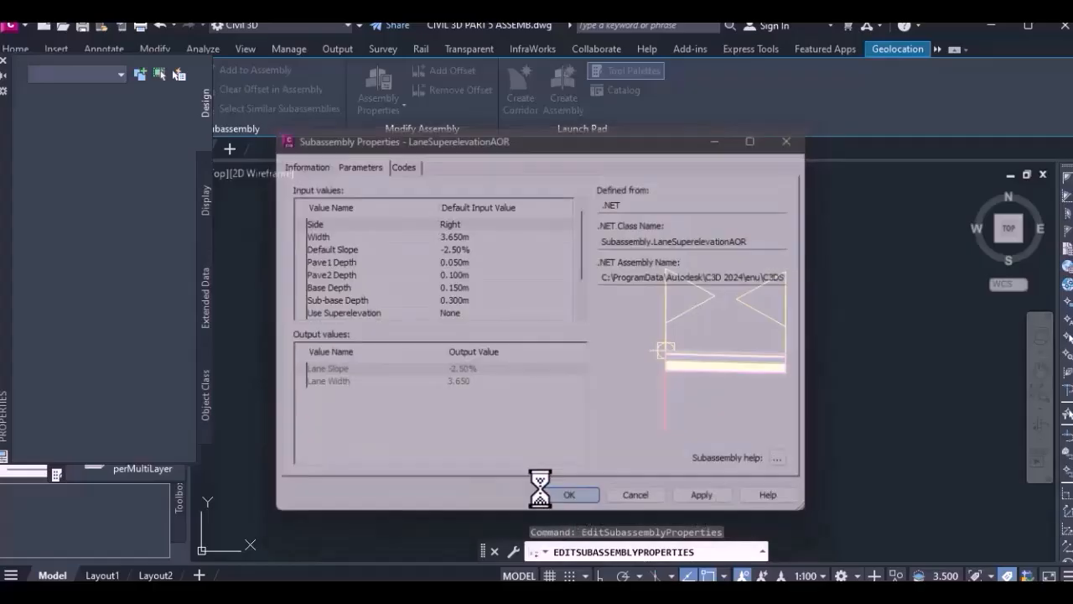
Step: Examine the inserted lane's pavement, base and sub-base layers and the marker points along its outer edge
{"action": "scroll", "coordinate": [638, 348], "scroll_direction": "up", "scroll_amount": 5}
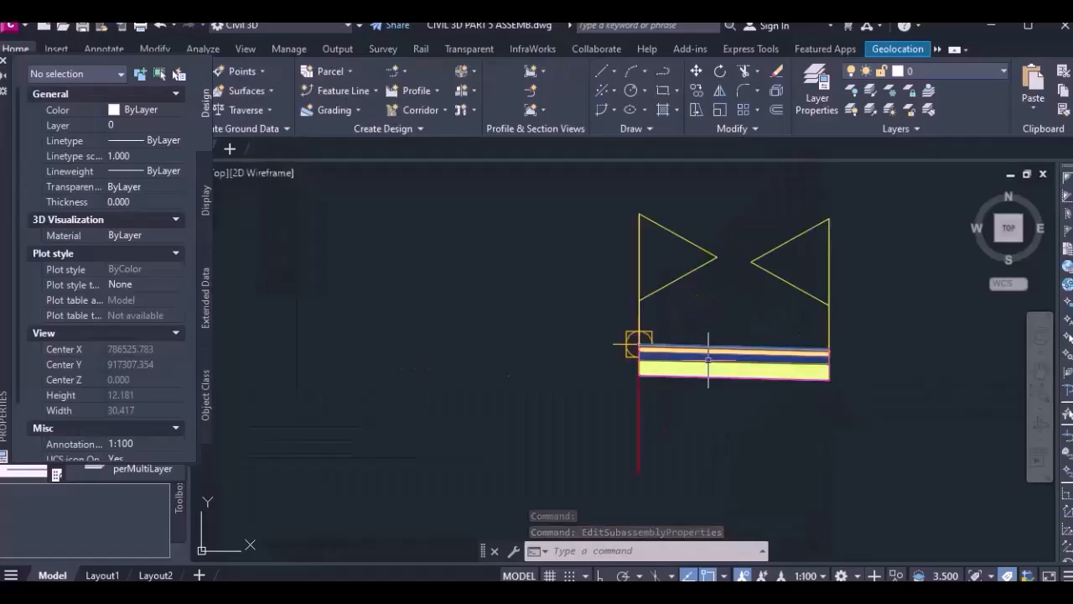
{"action": "scroll", "coordinate": [604, 350], "scroll_direction": "down", "scroll_amount": 4}
{"action": "scroll", "coordinate": [486, 389], "scroll_direction": "down", "scroll_amount": 2}
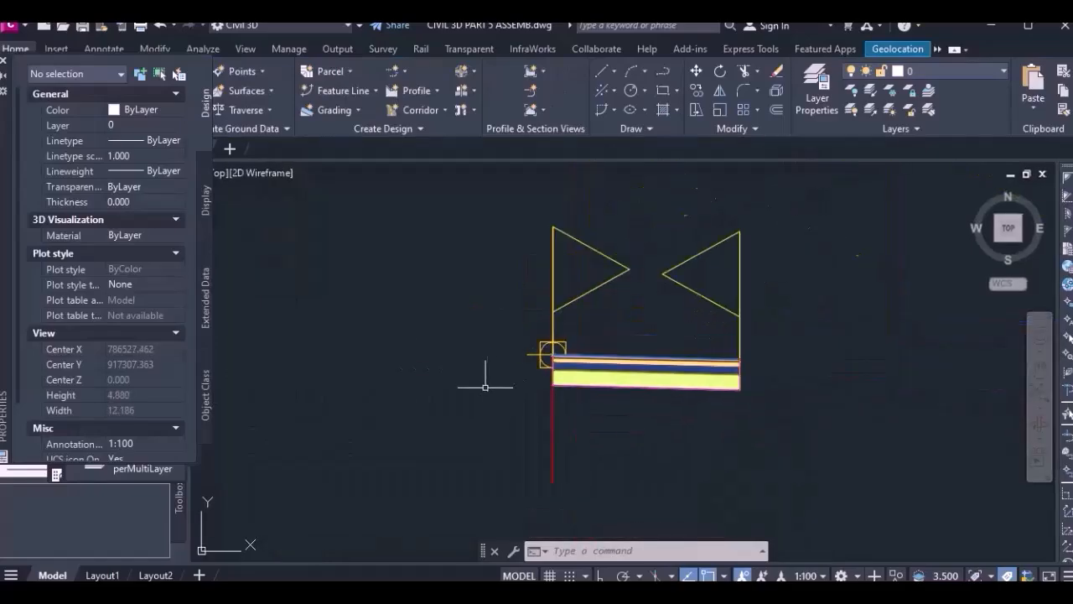
{"action": "scroll", "coordinate": [765, 361], "scroll_direction": "up", "scroll_amount": 6}
{"action": "scroll", "coordinate": [737, 340], "scroll_direction": "down", "scroll_amount": 4}
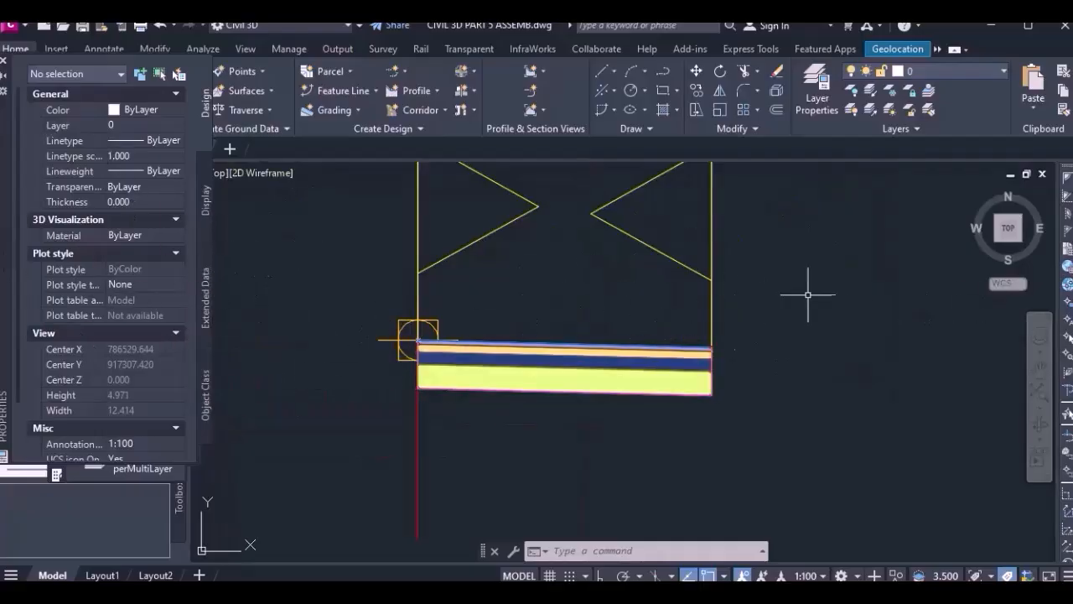
{"action": "scroll", "coordinate": [731, 369], "scroll_direction": "up", "scroll_amount": 2}
{"action": "scroll", "coordinate": [693, 324], "scroll_direction": "up", "scroll_amount": 2}
{"action": "scroll", "coordinate": [726, 304], "scroll_direction": "down", "scroll_amount": 3}
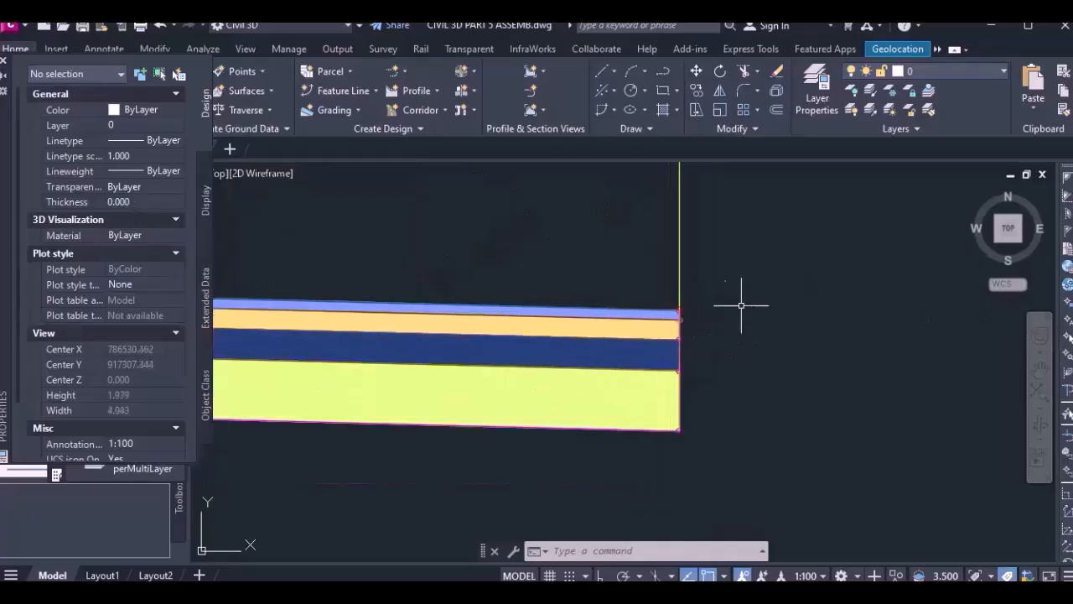
{"action": "scroll", "coordinate": [713, 317], "scroll_direction": "up", "scroll_amount": 3}
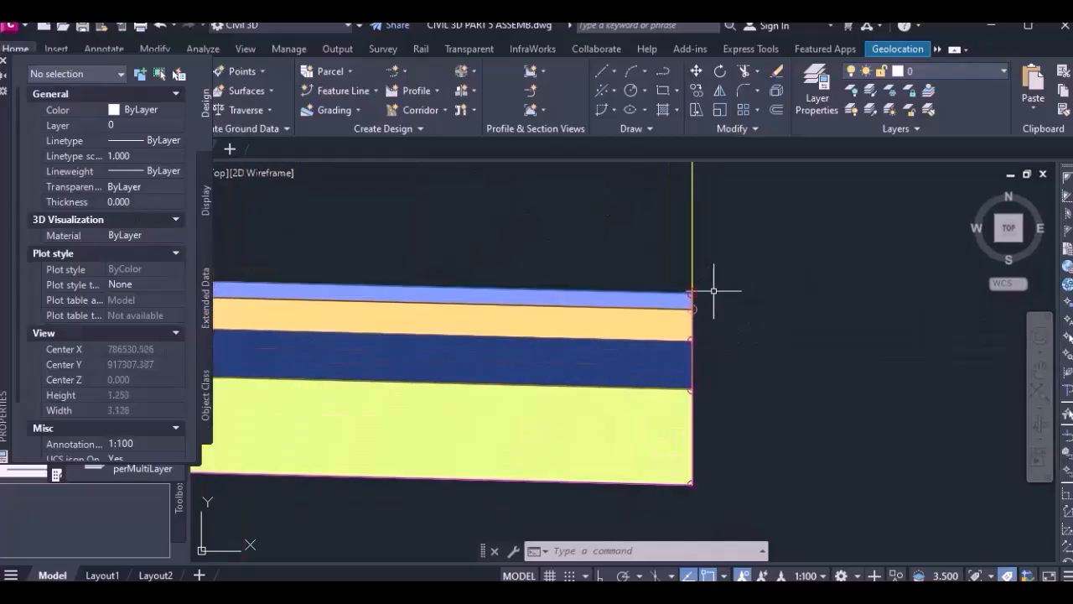
{"action": "scroll", "coordinate": [777, 285], "scroll_direction": "down", "scroll_amount": 2}
{"action": "scroll", "coordinate": [858, 289], "scroll_direction": "down", "scroll_amount": 2}
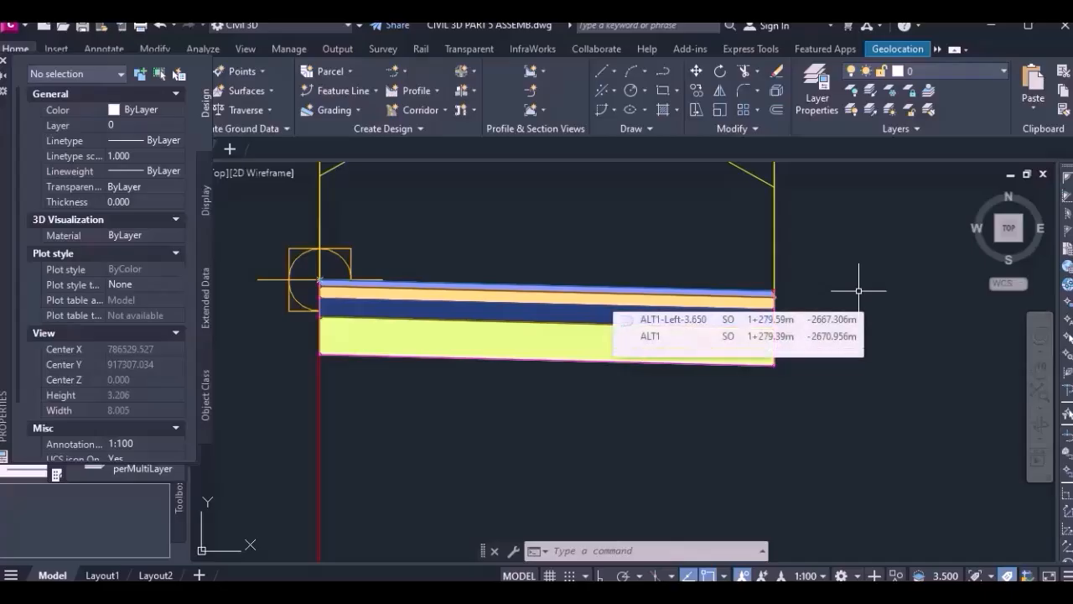
Step: Start inserting the ShoulderExtendAll subassembly from the metric shoulder subassemblies
{"action": "left_click", "coordinate": [4, 61]}
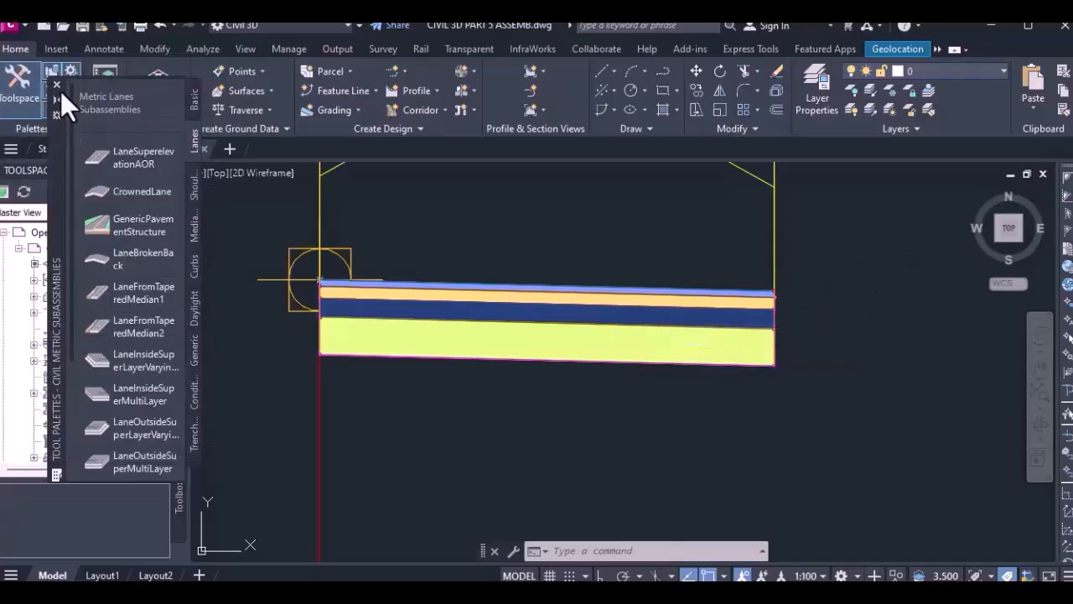
{"action": "left_click", "coordinate": [57, 84]}
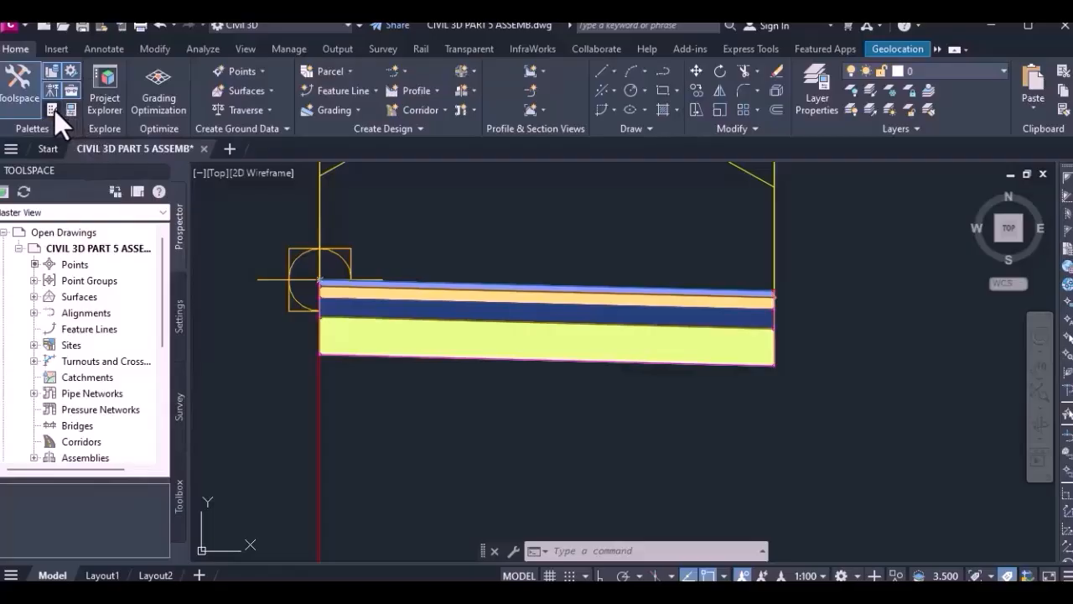
{"action": "left_click", "coordinate": [53, 109]}
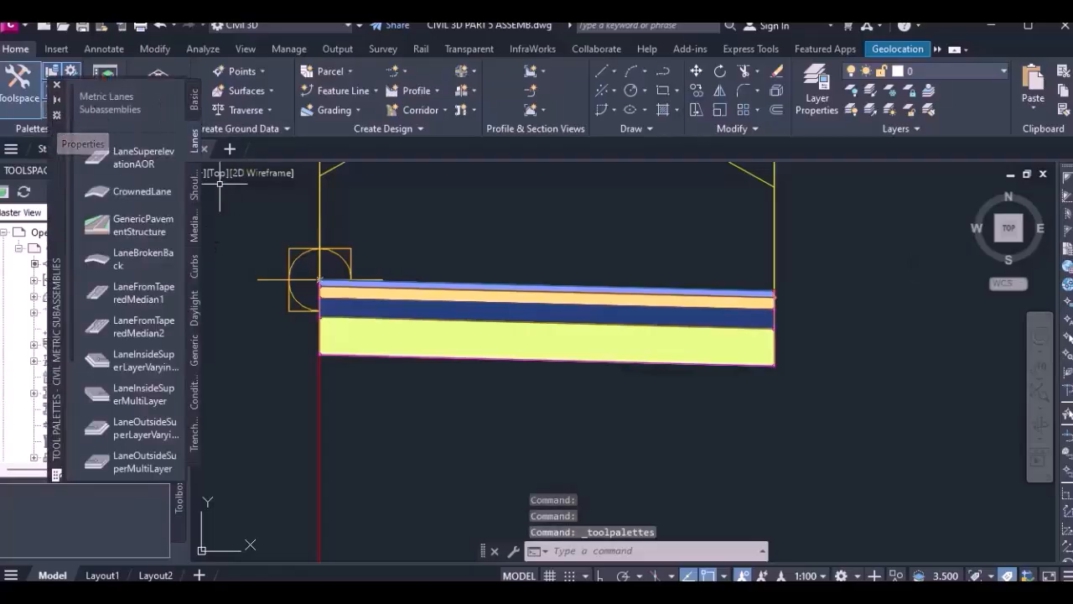
{"action": "left_click", "coordinate": [195, 192]}
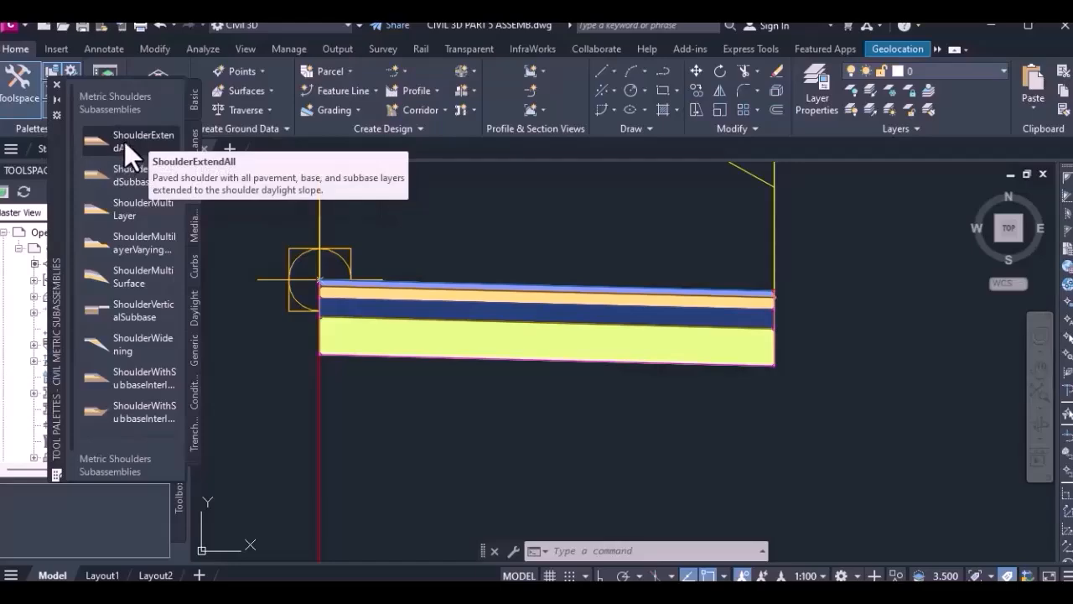
{"action": "scroll", "coordinate": [142, 418], "scroll_direction": "down", "scroll_amount": 1}
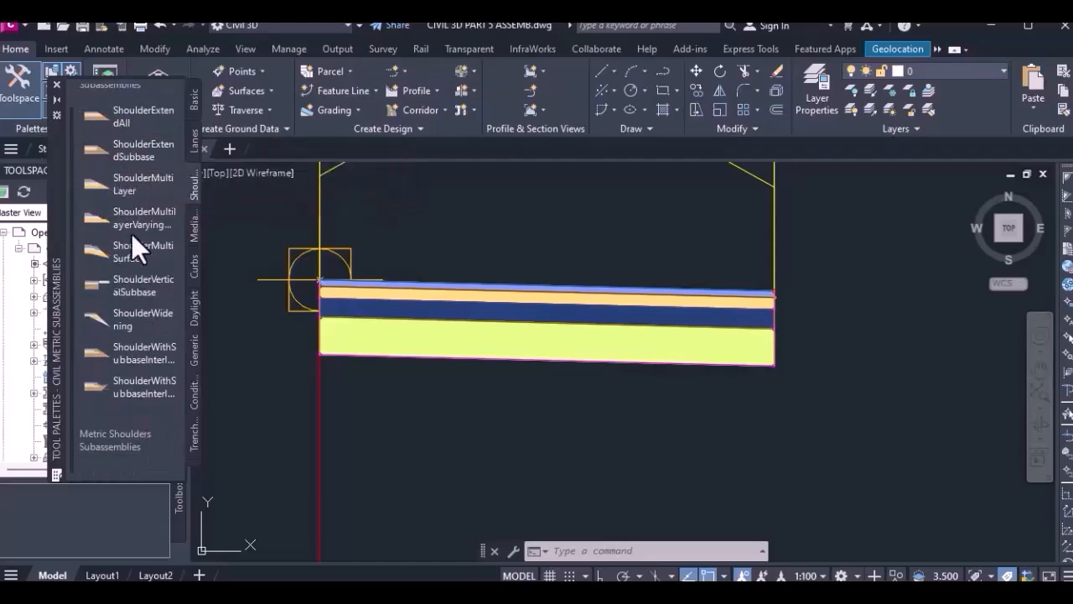
{"action": "left_click", "coordinate": [139, 111]}
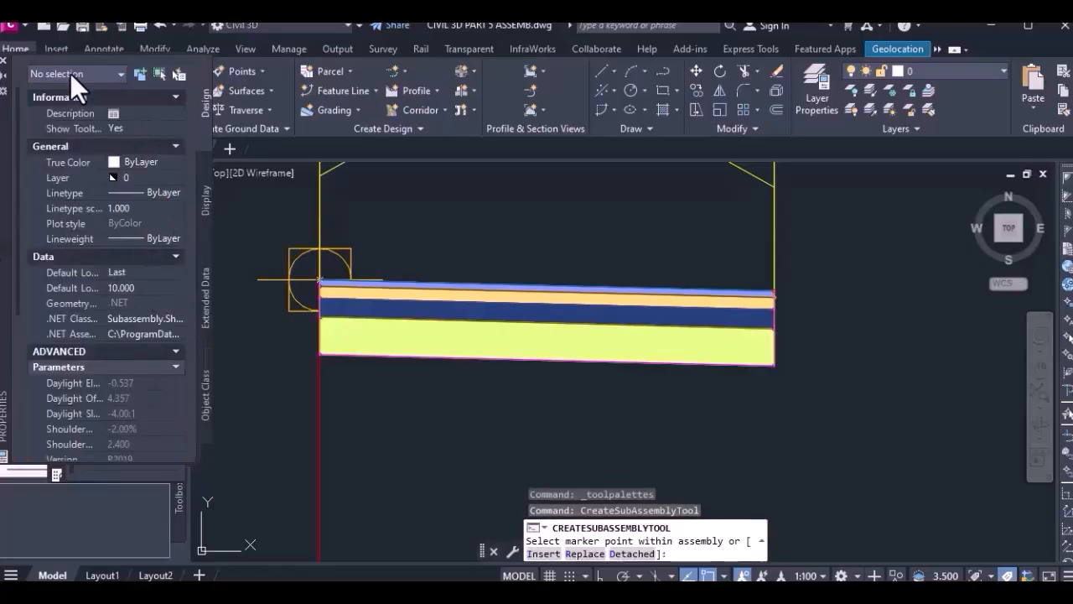
Step: Set the right shoulder's width to 2.75 m and its cross slope to -3%
{"action": "scroll", "coordinate": [81, 382], "scroll_direction": "down", "scroll_amount": 3}
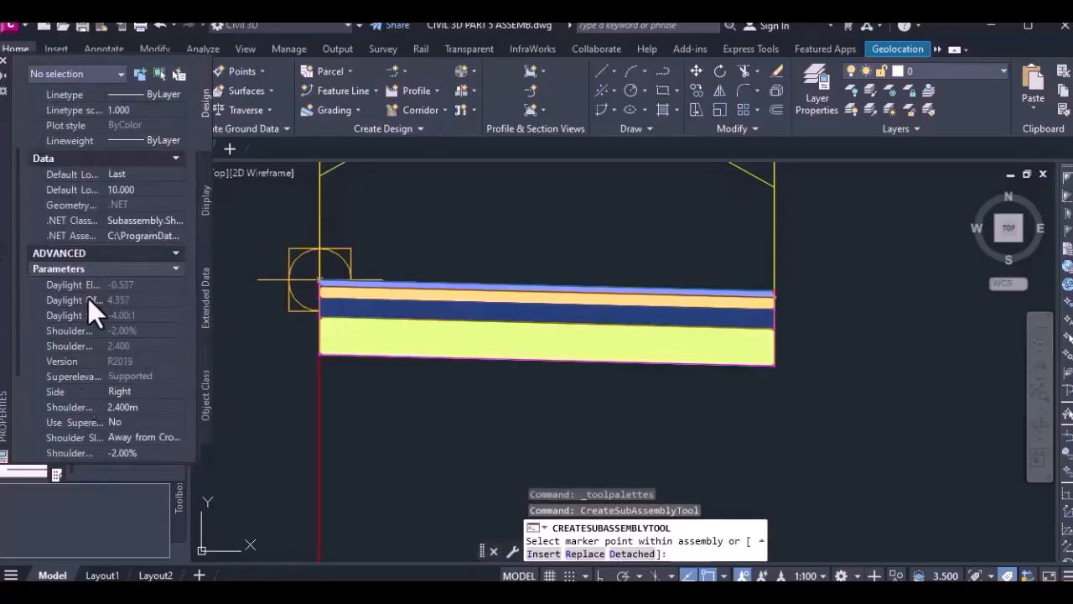
{"action": "left_click", "coordinate": [139, 406]}
{"action": "type", "text": "2.75"}
{"action": "key", "text": "Return"}
{"action": "scroll", "coordinate": [143, 381], "scroll_direction": "down", "scroll_amount": 3}
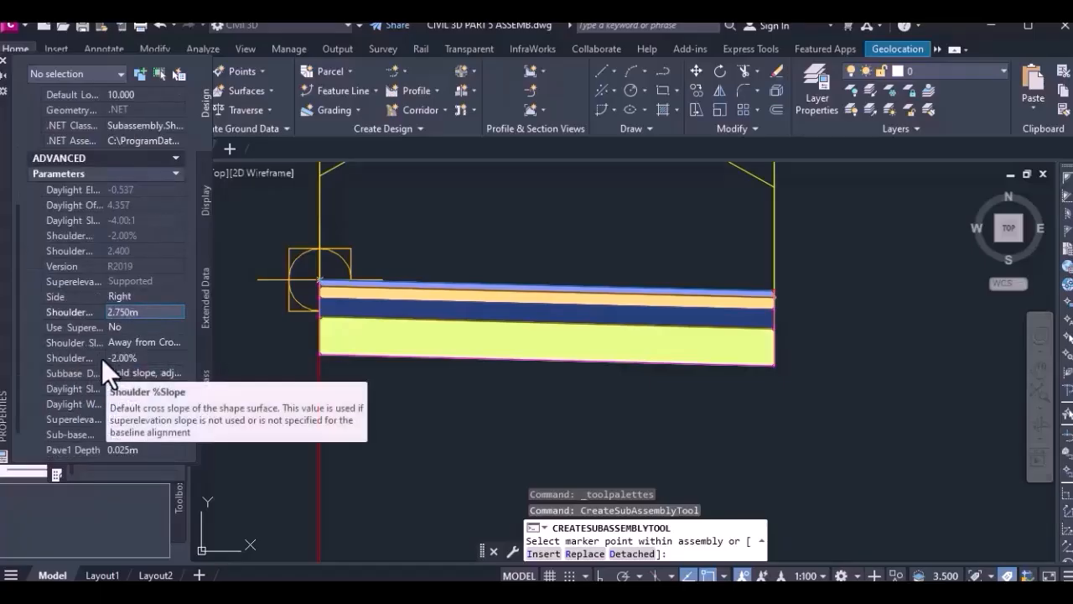
{"action": "left_click", "coordinate": [116, 358]}
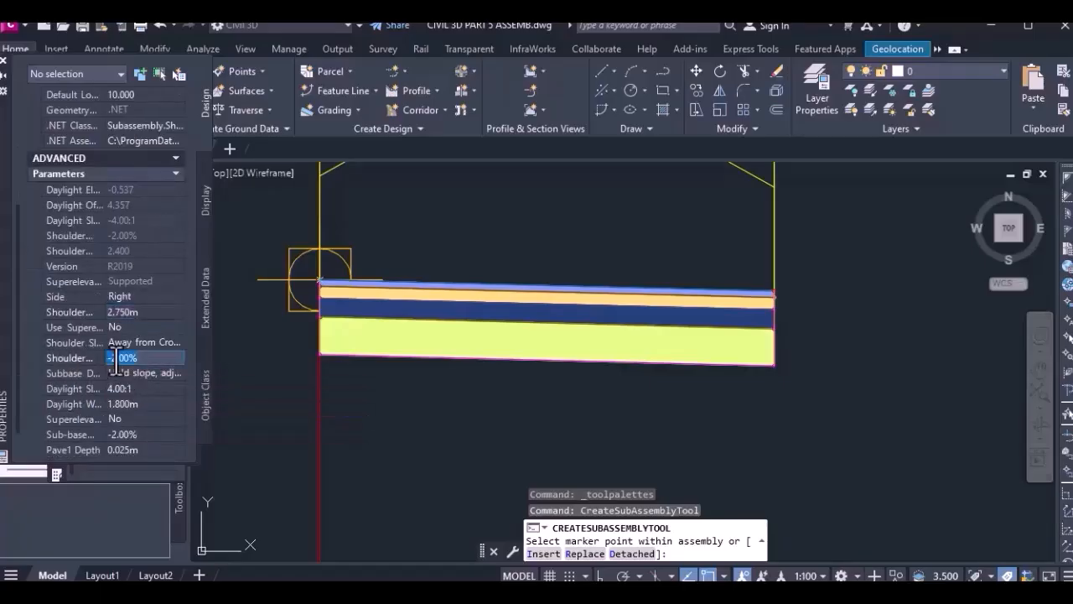
{"action": "type", "text": "-3"}
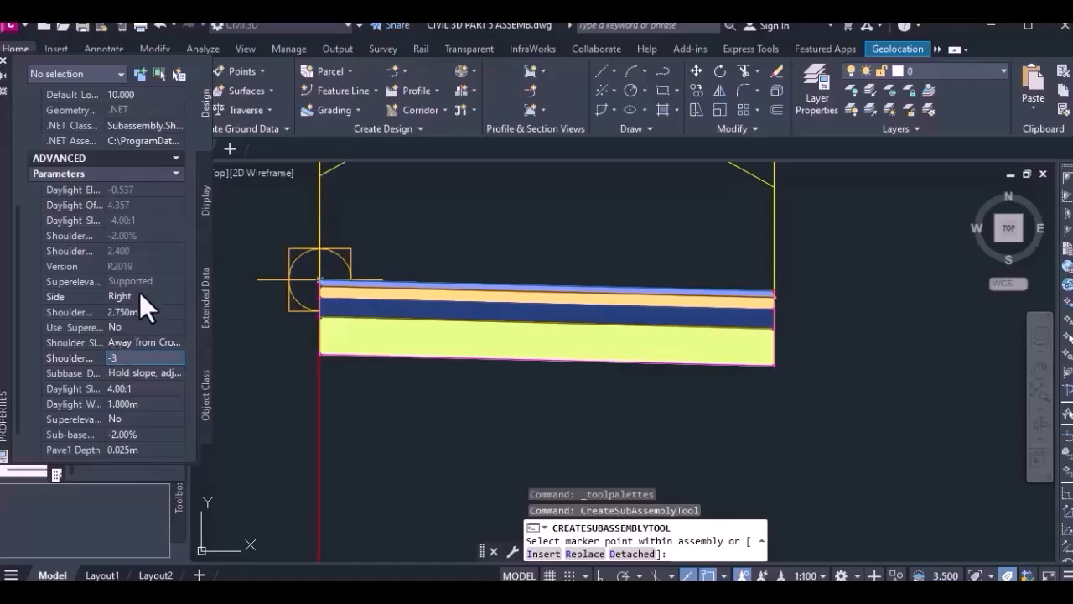
{"action": "left_click", "coordinate": [144, 295]}
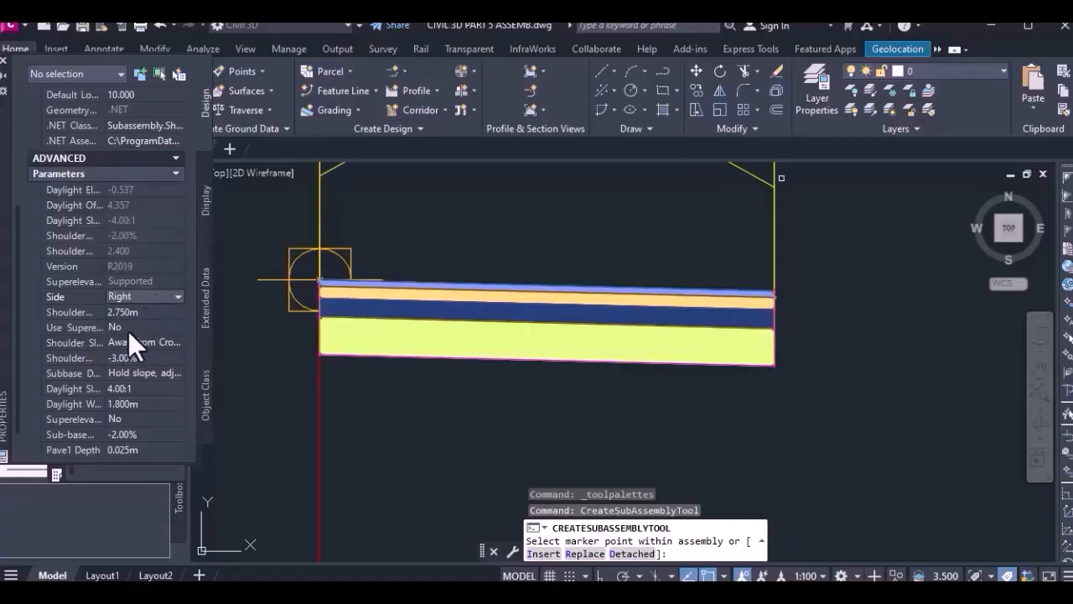
Step: Set the shoulder's daylight slope to 2:1 and its daylight width to 2.5 m
{"action": "left_click", "coordinate": [117, 390]}
{"action": "left_click", "coordinate": [117, 390]}
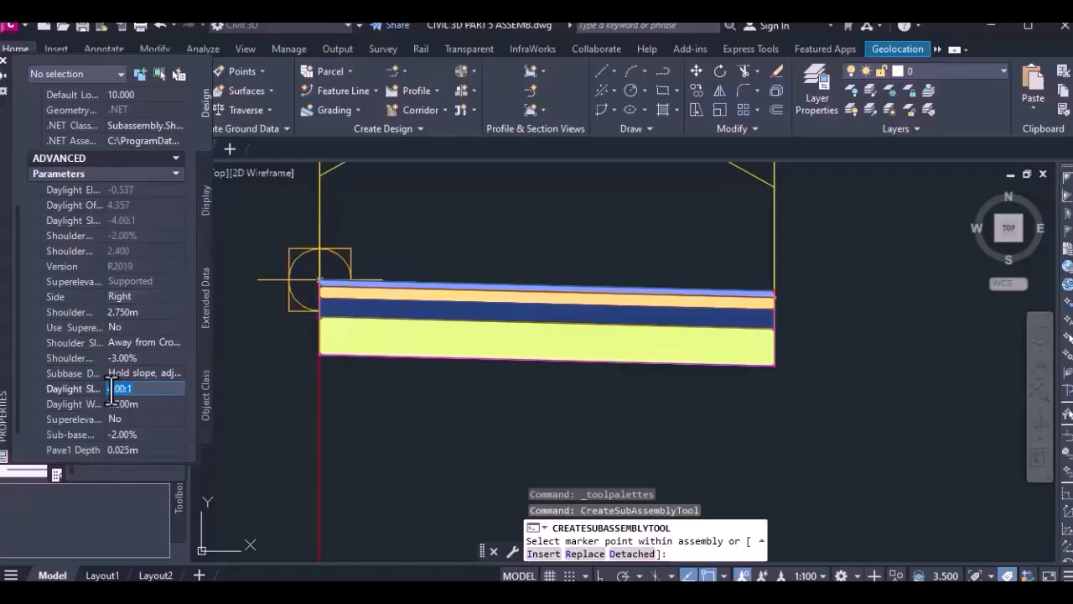
{"action": "type", "text": "2"}
{"action": "left_click", "coordinate": [132, 405]}
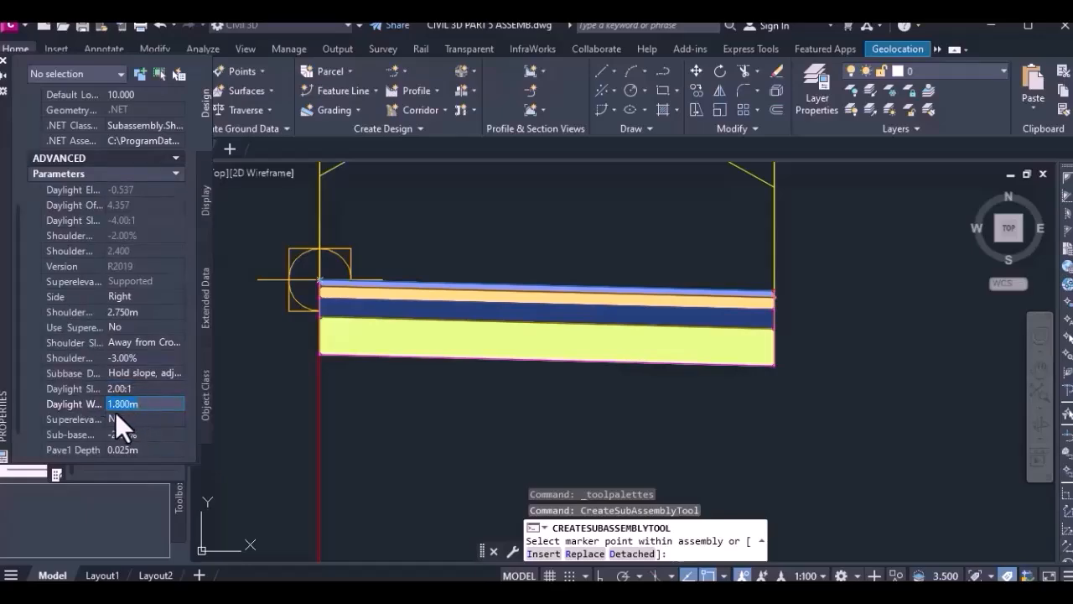
{"action": "type", "text": "2.5"}
Step: Set the shoulder's sub-base slope to -2.50%
{"action": "left_click", "coordinate": [134, 436]}
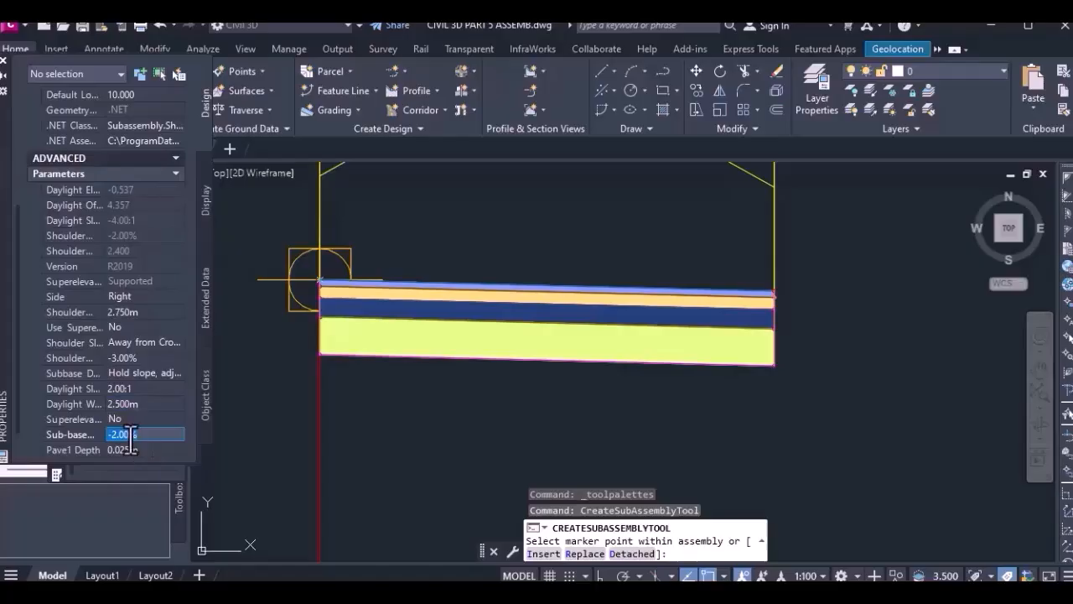
{"action": "left_click", "coordinate": [122, 435]}
{"action": "key", "text": "BackSpace"}
{"action": "type", "text": "5"}
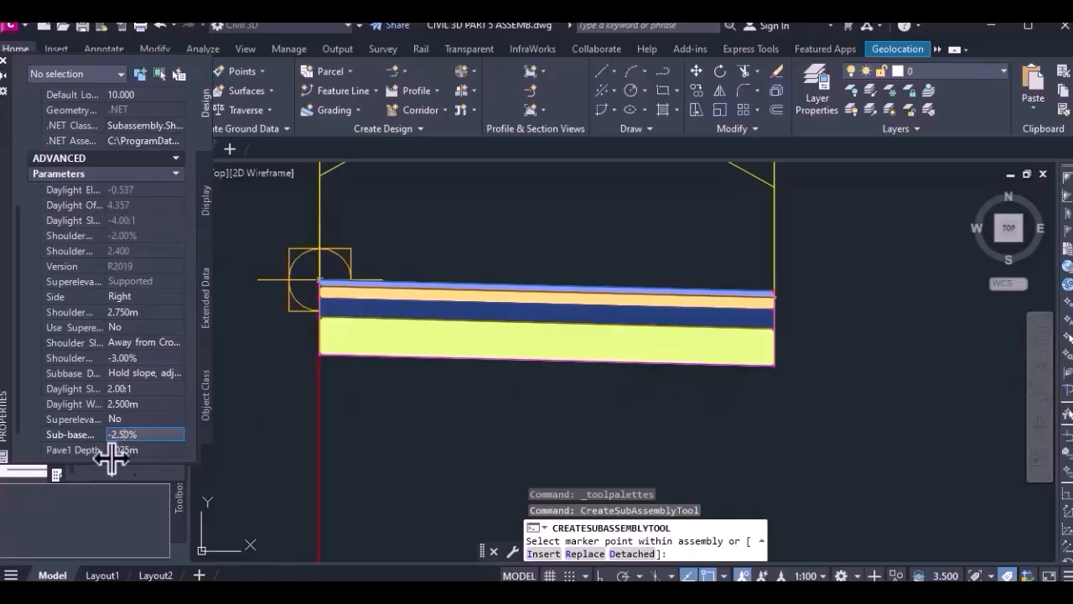
Step: Check the shoulder's pavement and sub-base depths and set its base depth to 0.150 m
{"action": "scroll", "coordinate": [130, 447], "scroll_direction": "down", "scroll_amount": 1}
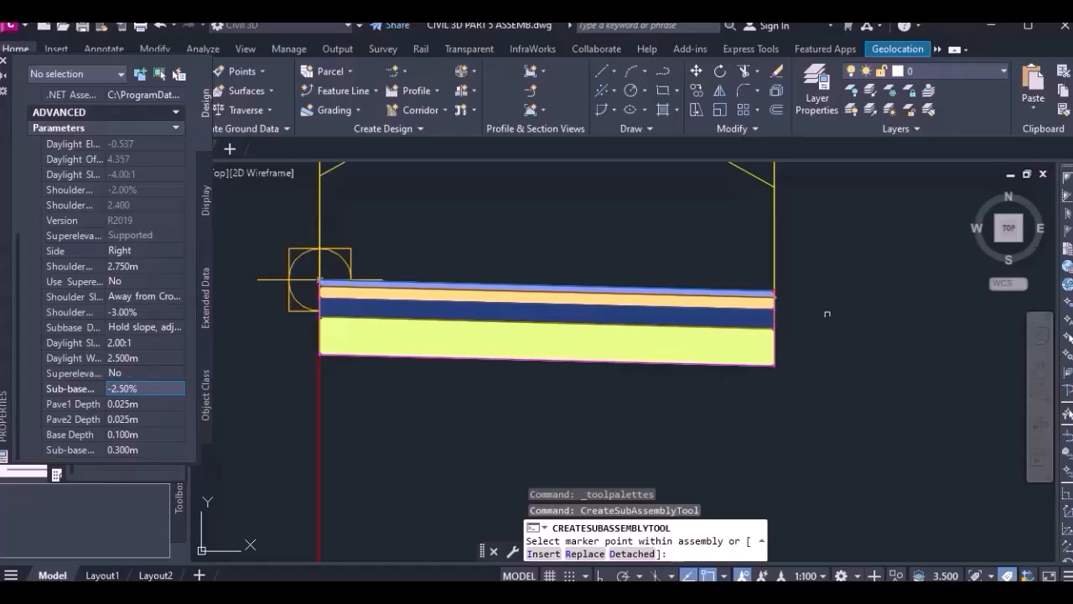
{"action": "left_click", "coordinate": [130, 404]}
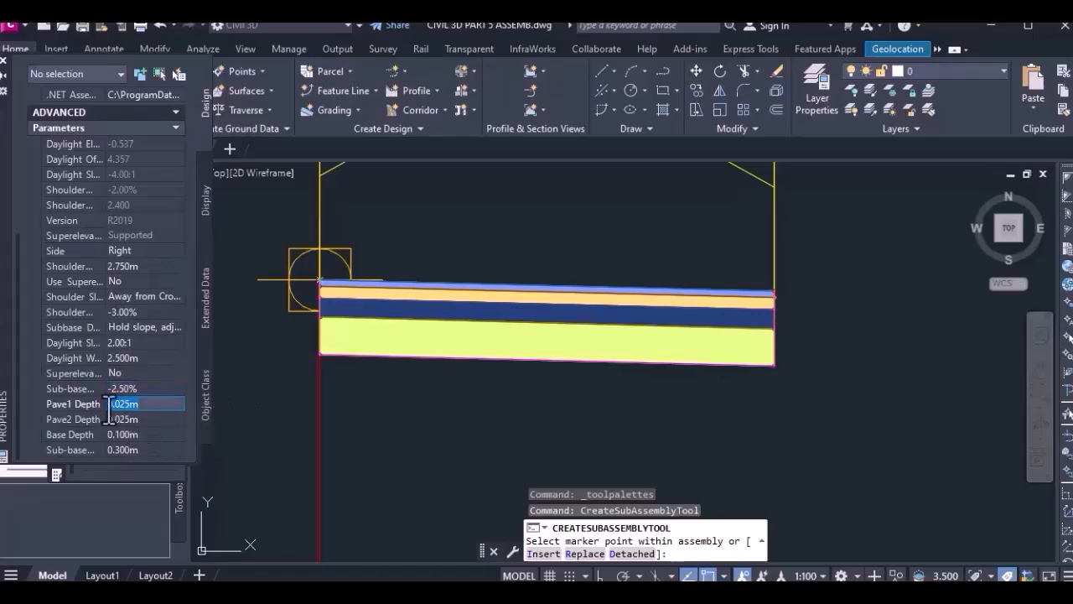
{"action": "left_click", "coordinate": [133, 420]}
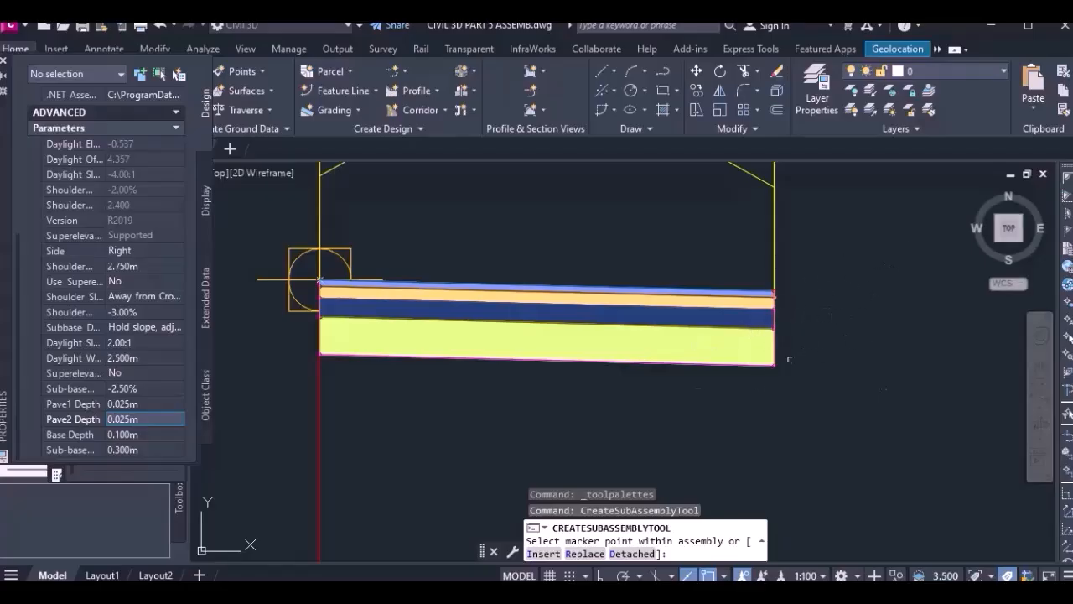
{"action": "left_click", "coordinate": [119, 434]}
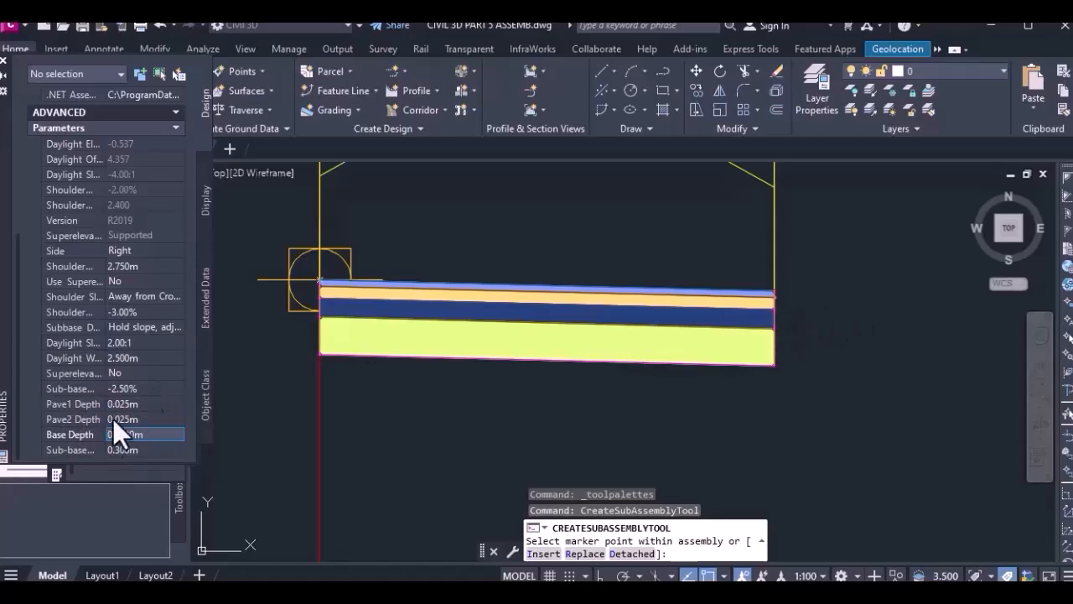
{"action": "left_click", "coordinate": [123, 449]}
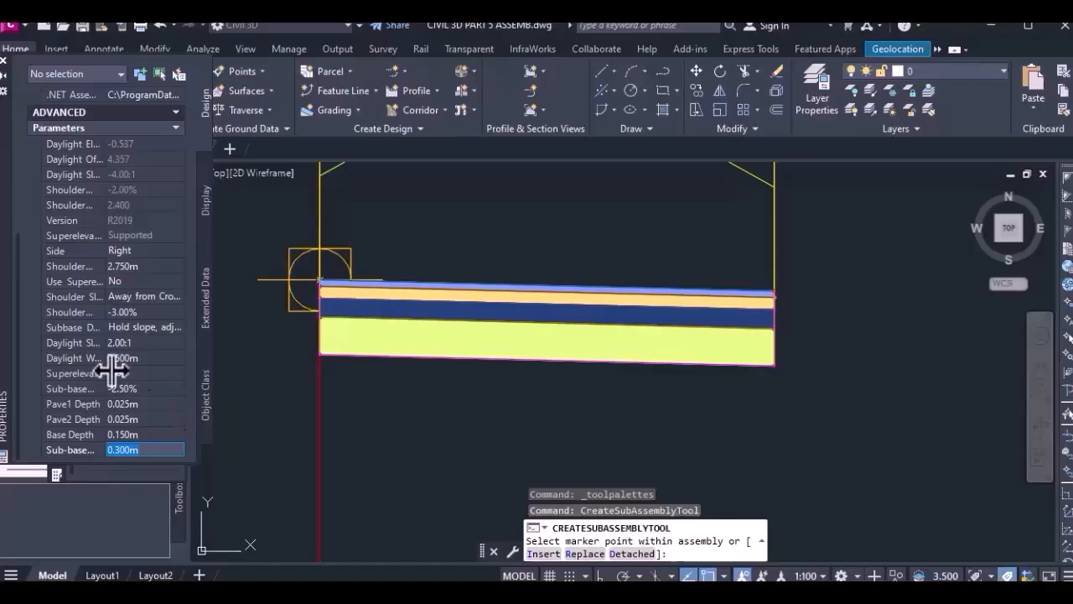
{"action": "key", "text": "Return"}
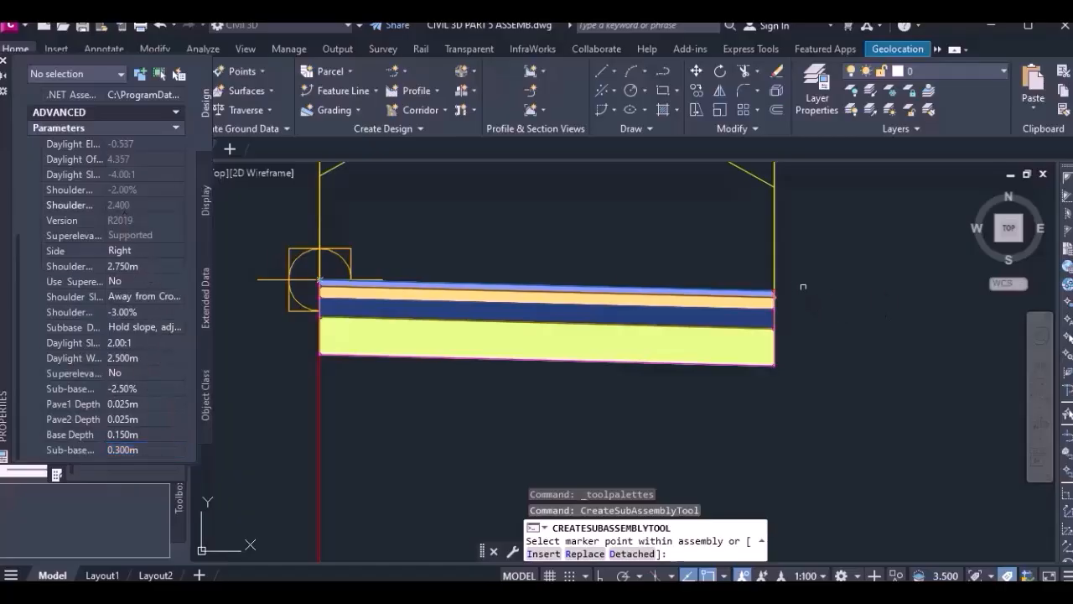
Step: Attach the right shoulder to the top marker point at the lane's outer edge
{"action": "scroll", "coordinate": [783, 284], "scroll_direction": "up", "scroll_amount": 3}
{"action": "scroll", "coordinate": [783, 285], "scroll_direction": "up", "scroll_amount": 3}
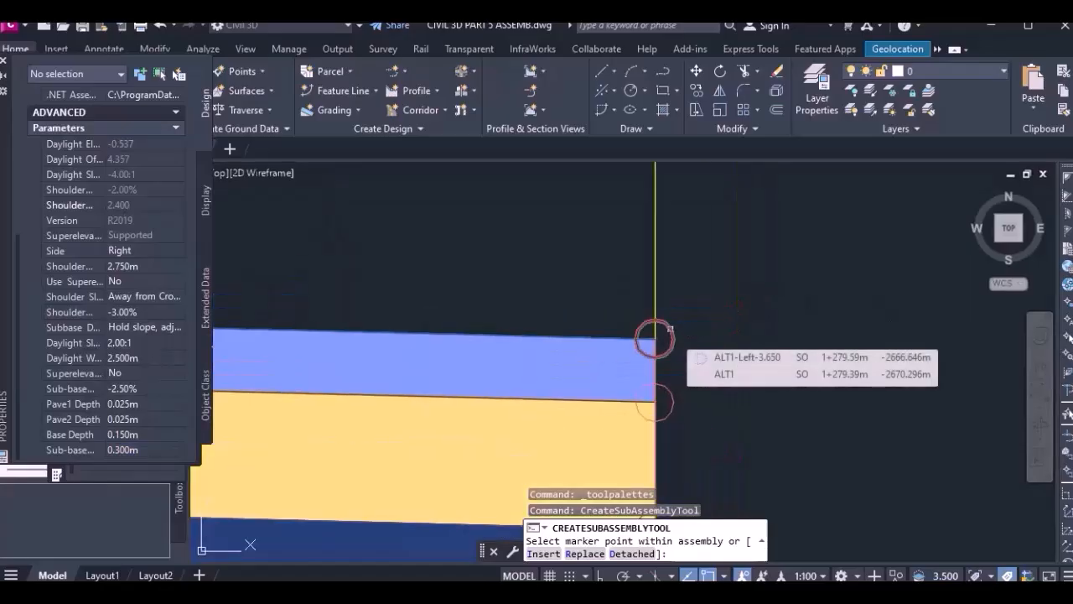
{"action": "left_click", "coordinate": [655, 336]}
{"action": "scroll", "coordinate": [655, 336], "scroll_direction": "down", "scroll_amount": 6}
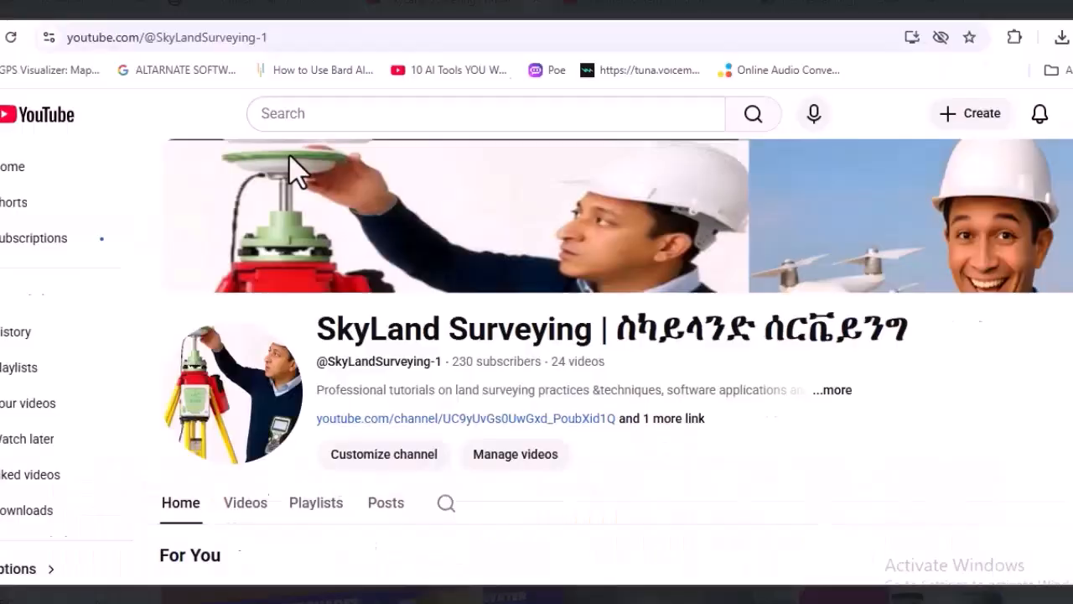
{"action": "scroll", "coordinate": [334, 427], "scroll_direction": "down", "scroll_amount": 5}
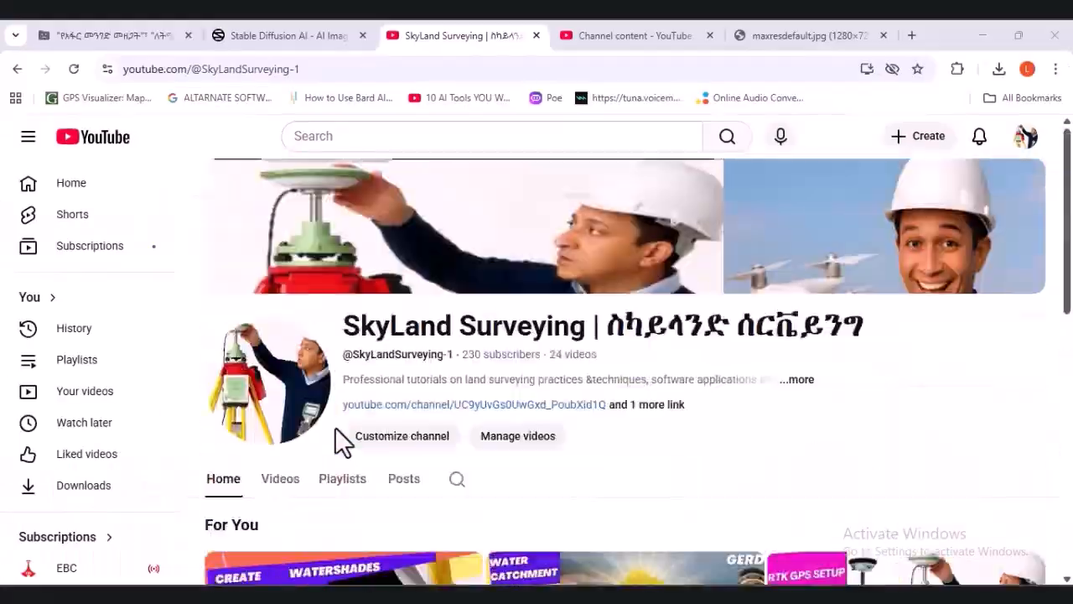
{"action": "left_click", "coordinate": [1038, 478]}
{"action": "left_click", "coordinate": [1041, 488]}
{"action": "scroll", "coordinate": [817, 515], "scroll_direction": "down", "scroll_amount": 10}
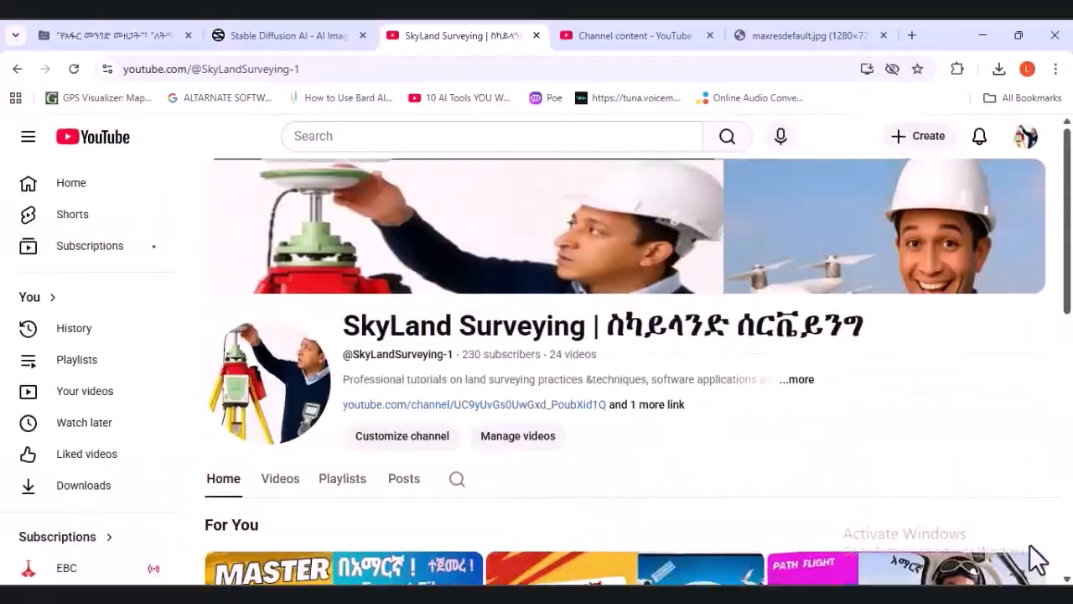
{"action": "scroll", "coordinate": [1043, 498], "scroll_direction": "down", "scroll_amount": 5}
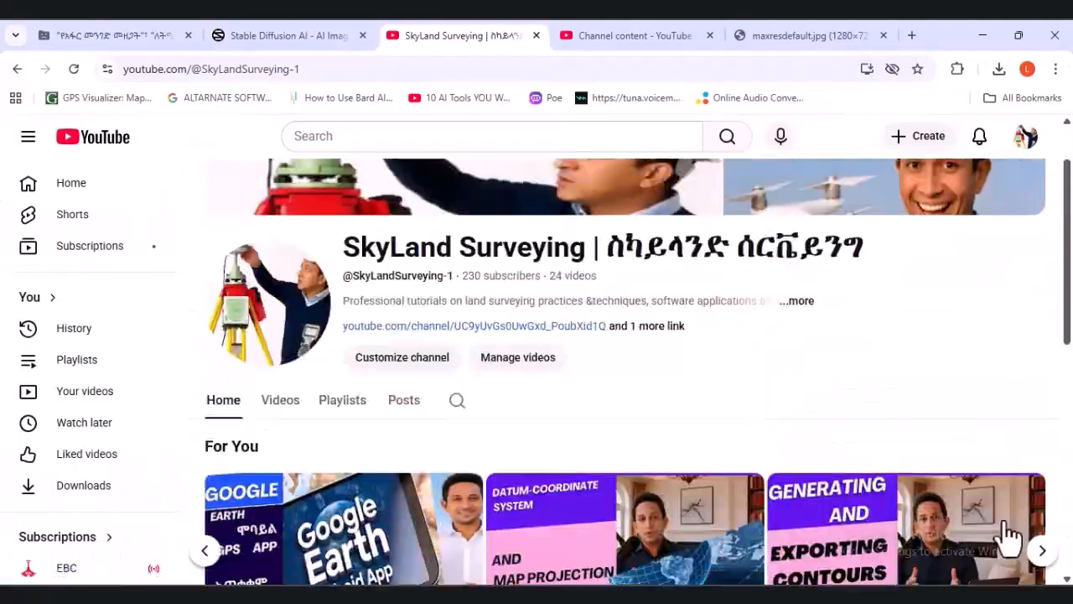
{"action": "scroll", "coordinate": [1011, 536], "scroll_direction": "down", "scroll_amount": 2}
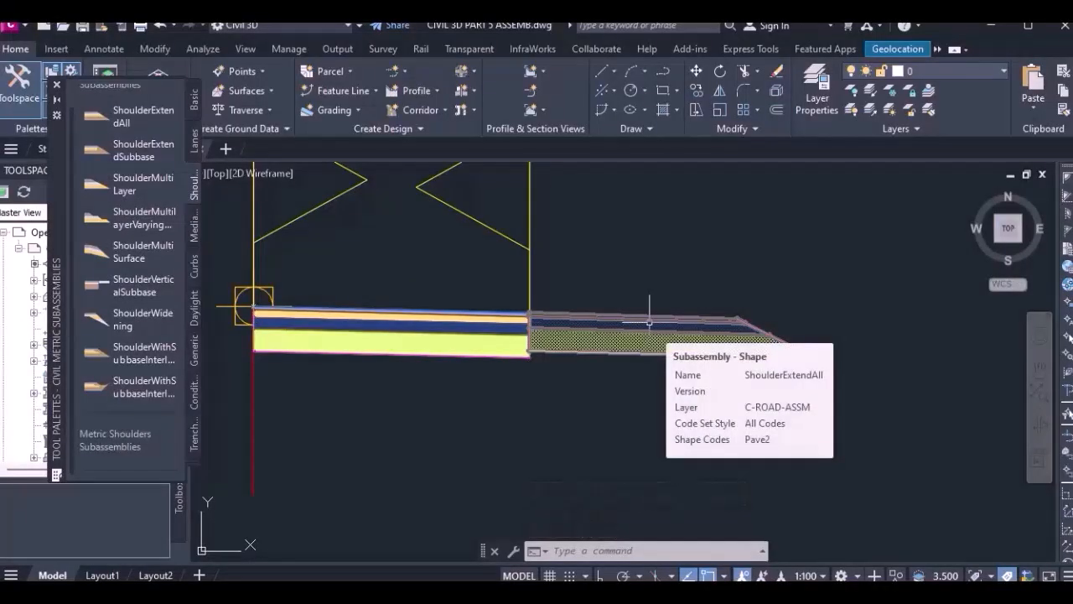
{"action": "left_click", "coordinate": [650, 321]}
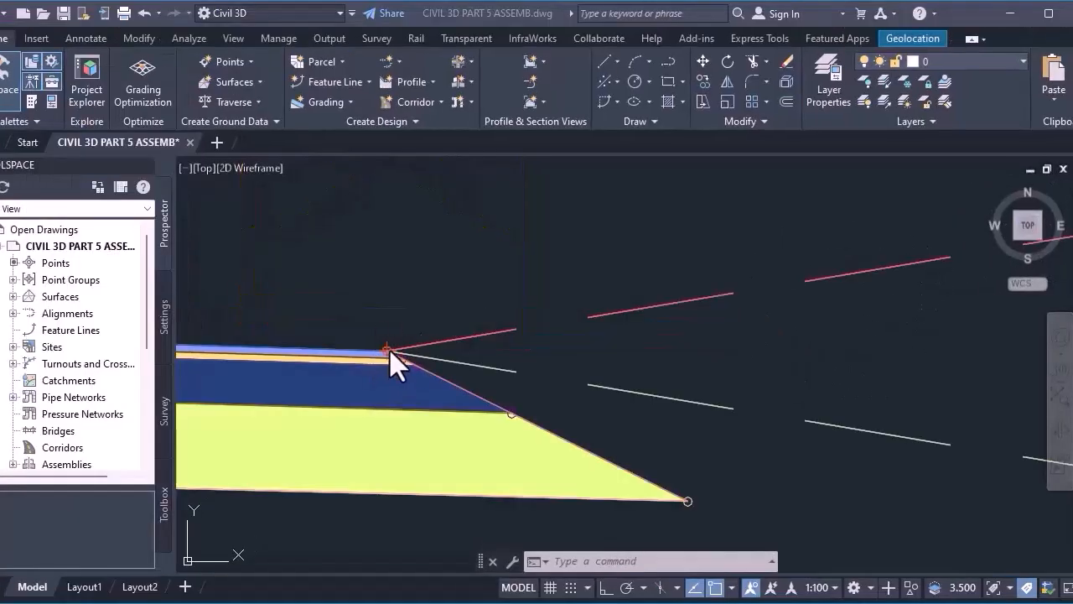
Step: Examine the cut and fill daylight slope lines where they start at the shoulder's outer top edge, alongside the pavement layers
{"action": "scroll", "coordinate": [384, 354], "scroll_direction": "up", "scroll_amount": 2}
{"action": "scroll", "coordinate": [377, 351], "scroll_direction": "down", "scroll_amount": 2}
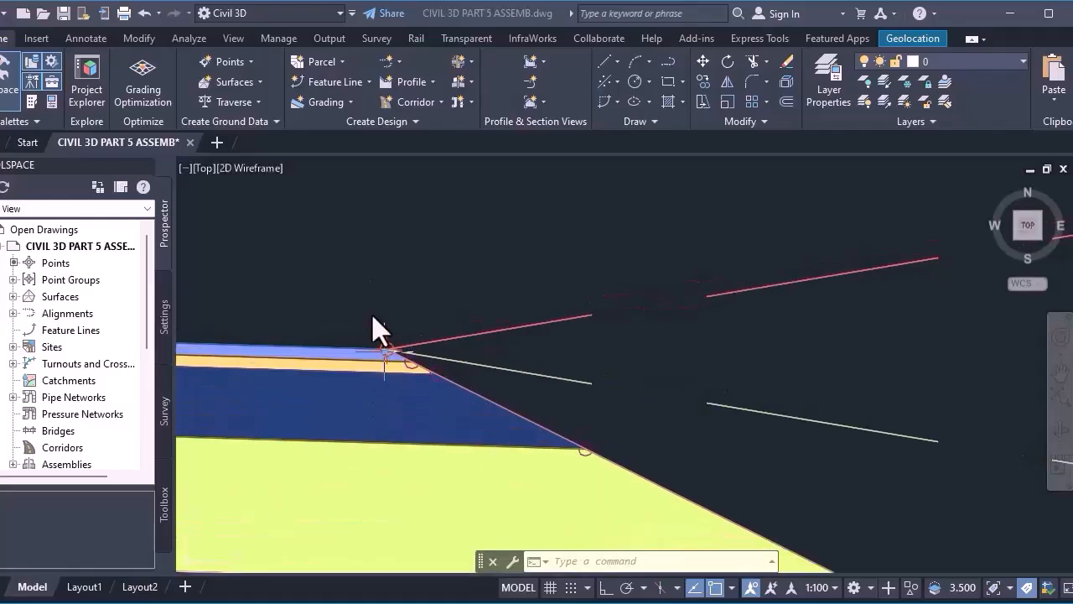
{"action": "middle_click_drag", "start_coordinate": [376, 349], "coordinate": [370, 333]}
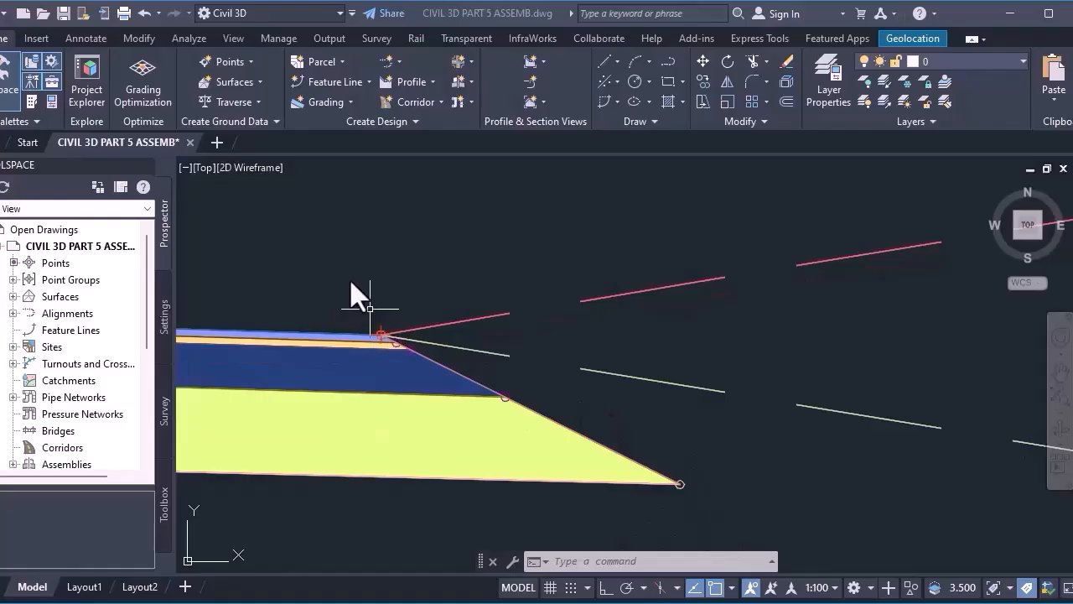
{"action": "scroll", "coordinate": [336, 332], "scroll_direction": "down", "scroll_amount": 4}
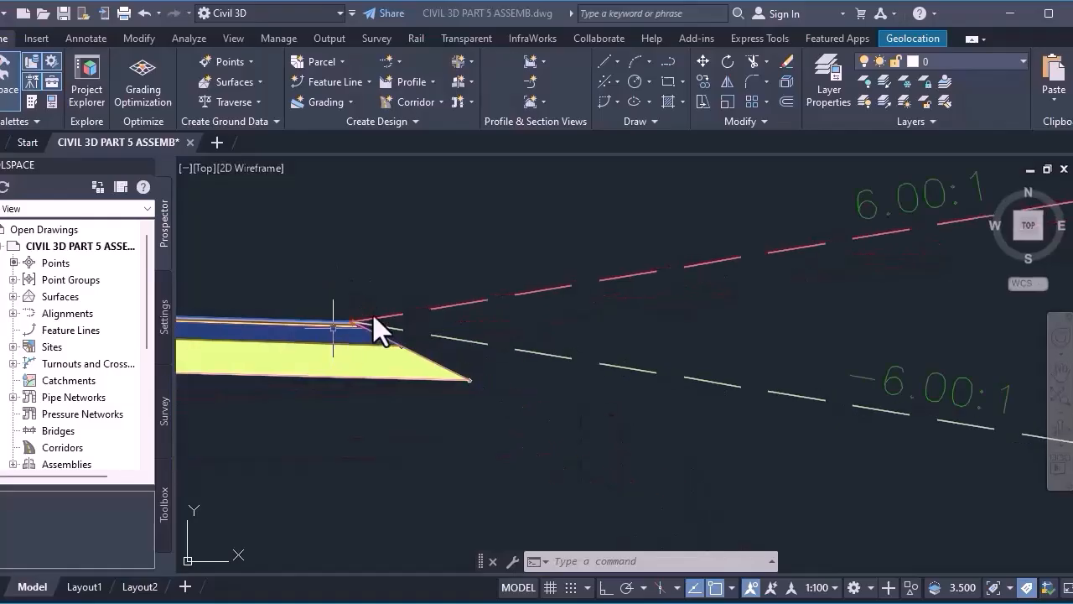
{"action": "scroll", "coordinate": [343, 330], "scroll_direction": "up", "scroll_amount": 4}
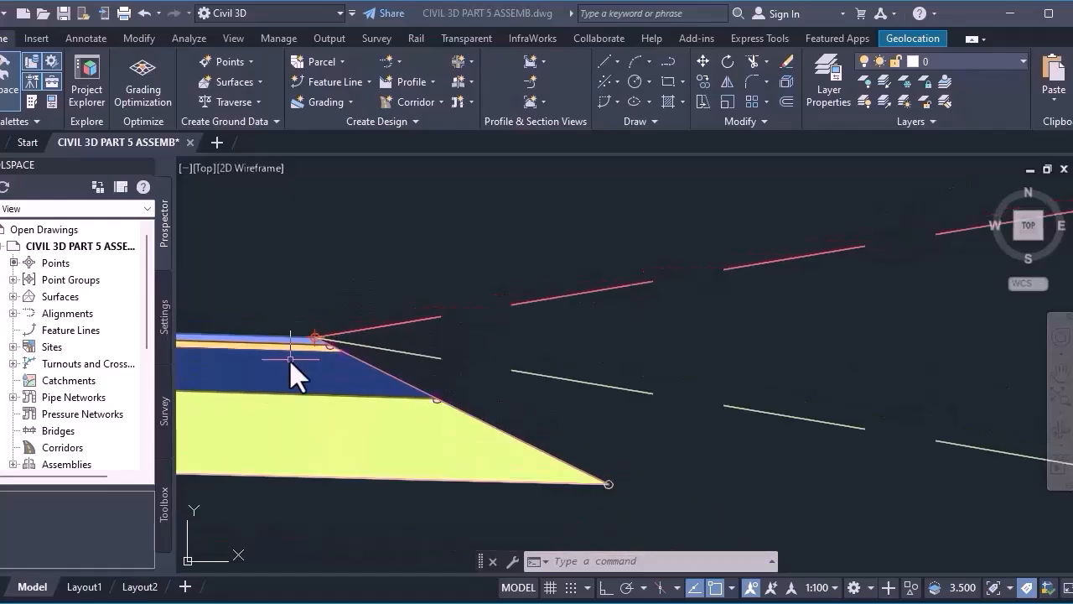
{"action": "scroll", "coordinate": [290, 362], "scroll_direction": "down", "scroll_amount": 5}
{"action": "scroll", "coordinate": [357, 357], "scroll_direction": "up", "scroll_amount": 3}
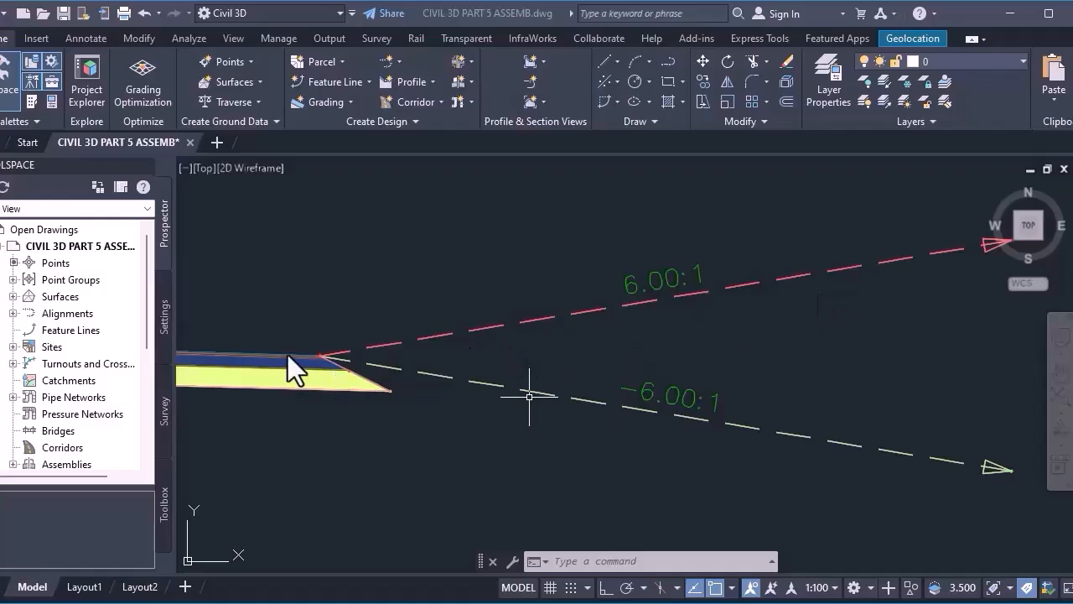
{"action": "scroll", "coordinate": [290, 354], "scroll_direction": "up", "scroll_amount": 4}
{"action": "scroll", "coordinate": [329, 354], "scroll_direction": "down", "scroll_amount": 2}
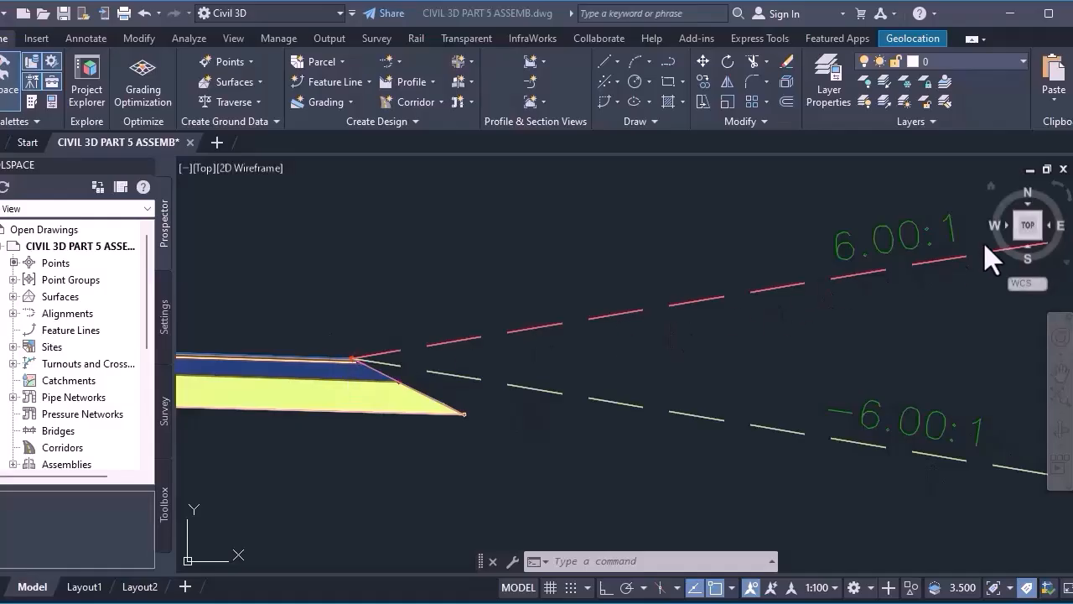
{"action": "scroll", "coordinate": [344, 369], "scroll_direction": "up", "scroll_amount": 2}
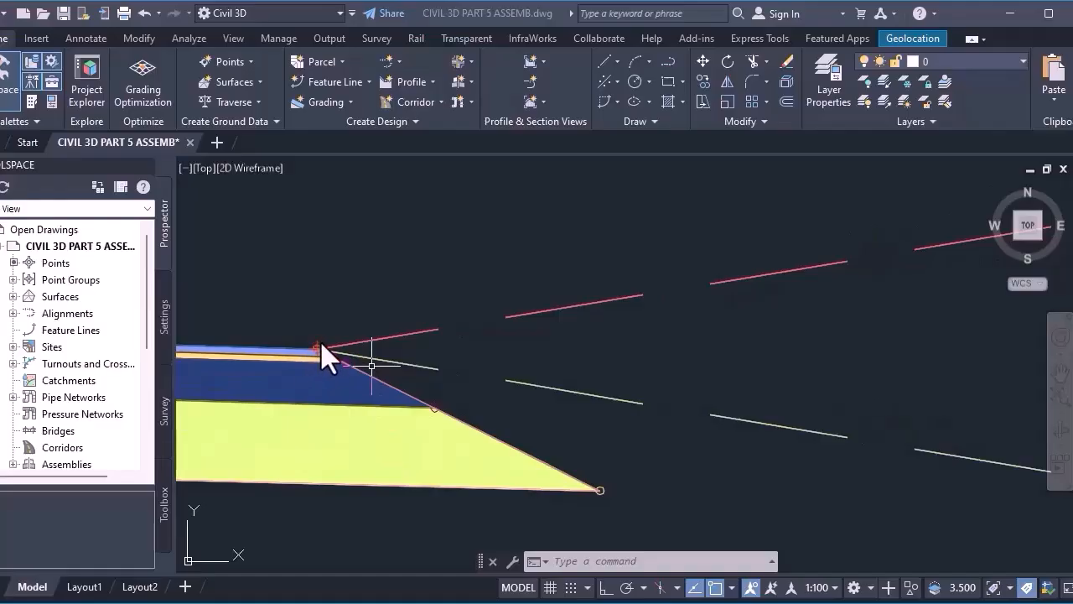
{"action": "scroll", "coordinate": [305, 345], "scroll_direction": "down", "scroll_amount": 3}
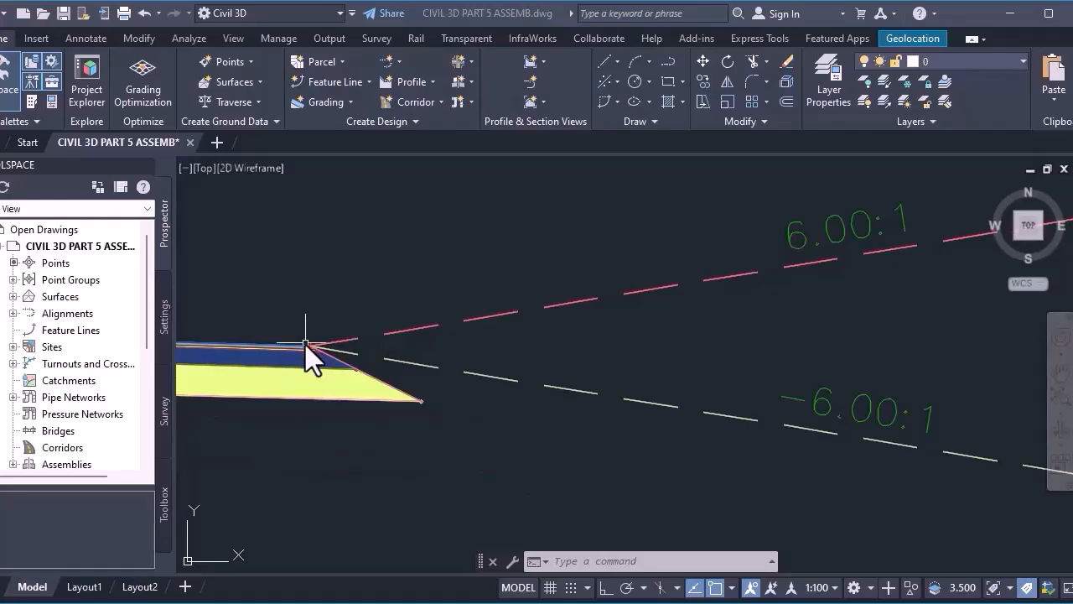
{"action": "scroll", "coordinate": [304, 343], "scroll_direction": "up", "scroll_amount": 2}
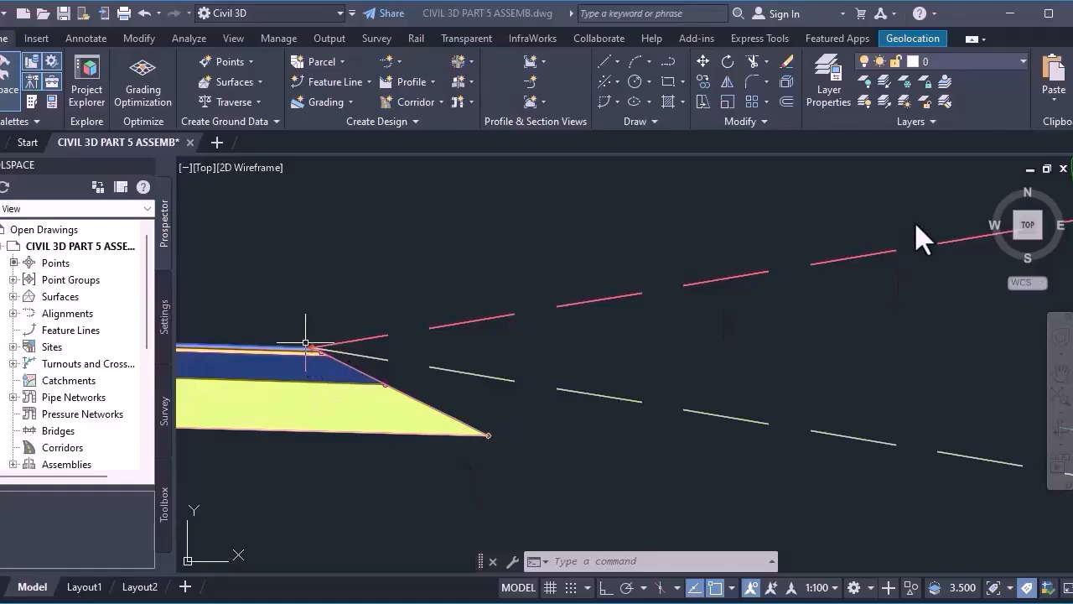
{"action": "scroll", "coordinate": [305, 348], "scroll_direction": "down", "scroll_amount": 2}
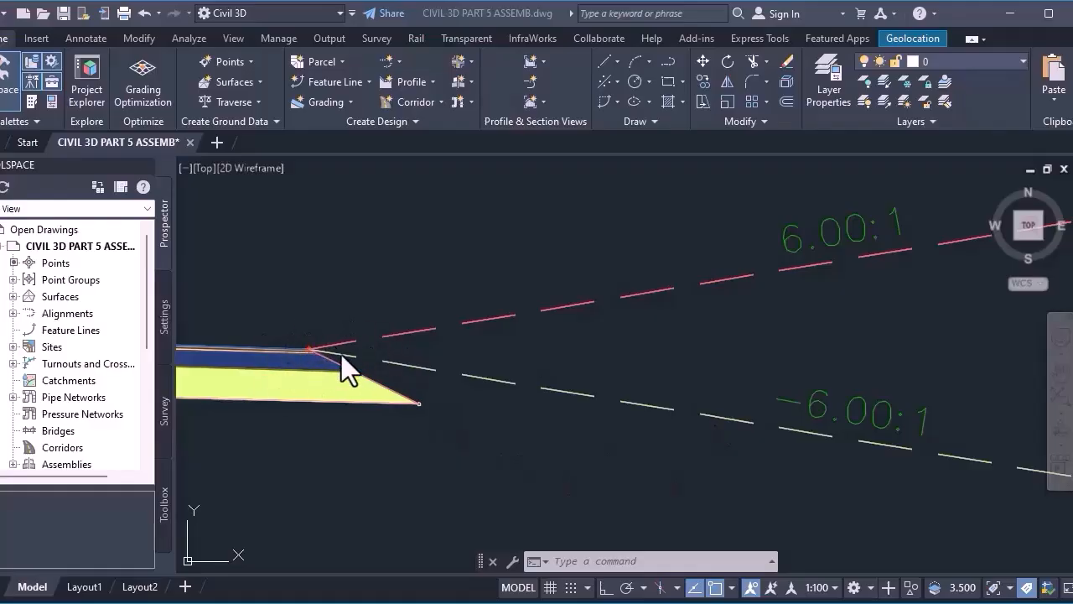
{"action": "scroll", "coordinate": [306, 350], "scroll_direction": "up", "scroll_amount": 2}
{"action": "scroll", "coordinate": [317, 340], "scroll_direction": "up", "scroll_amount": 1}
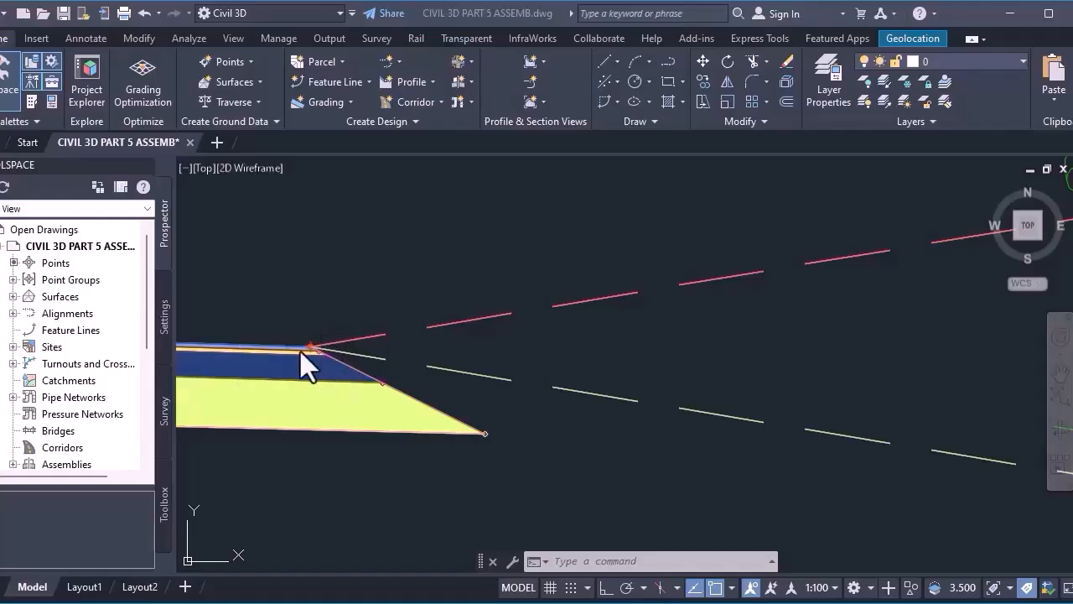
{"action": "scroll", "coordinate": [306, 350], "scroll_direction": "up", "scroll_amount": 3}
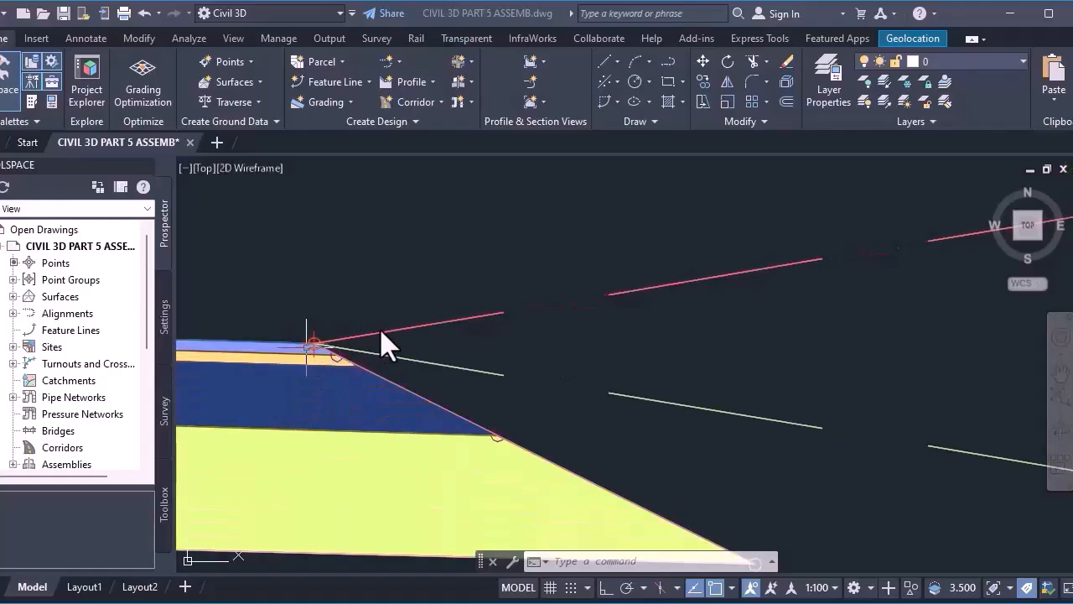
{"action": "scroll", "coordinate": [380, 328], "scroll_direction": "down", "scroll_amount": 3}
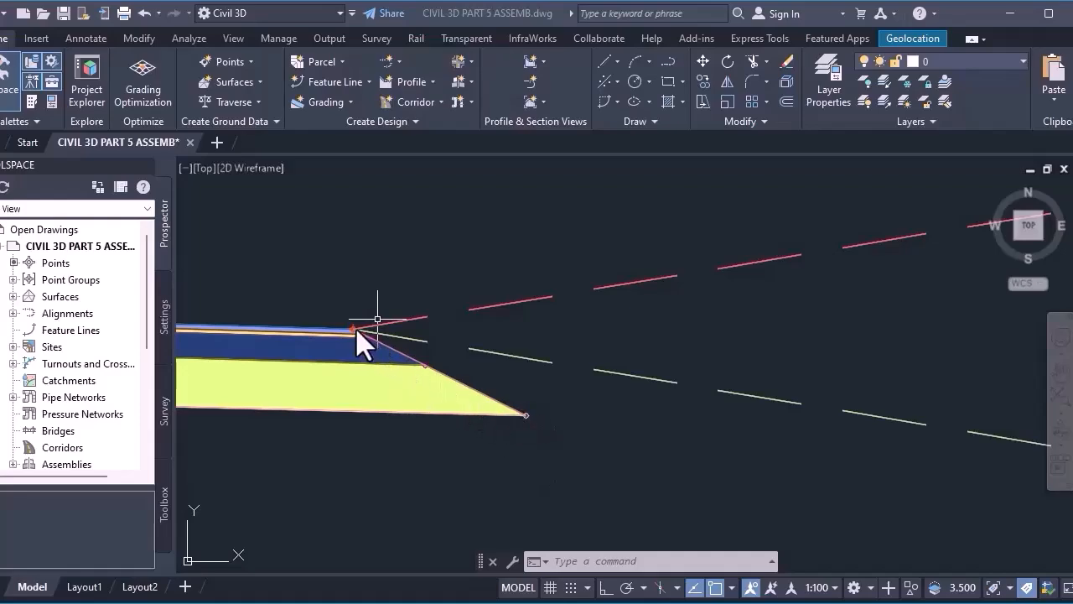
{"action": "scroll", "coordinate": [329, 369], "scroll_direction": "down", "scroll_amount": 3}
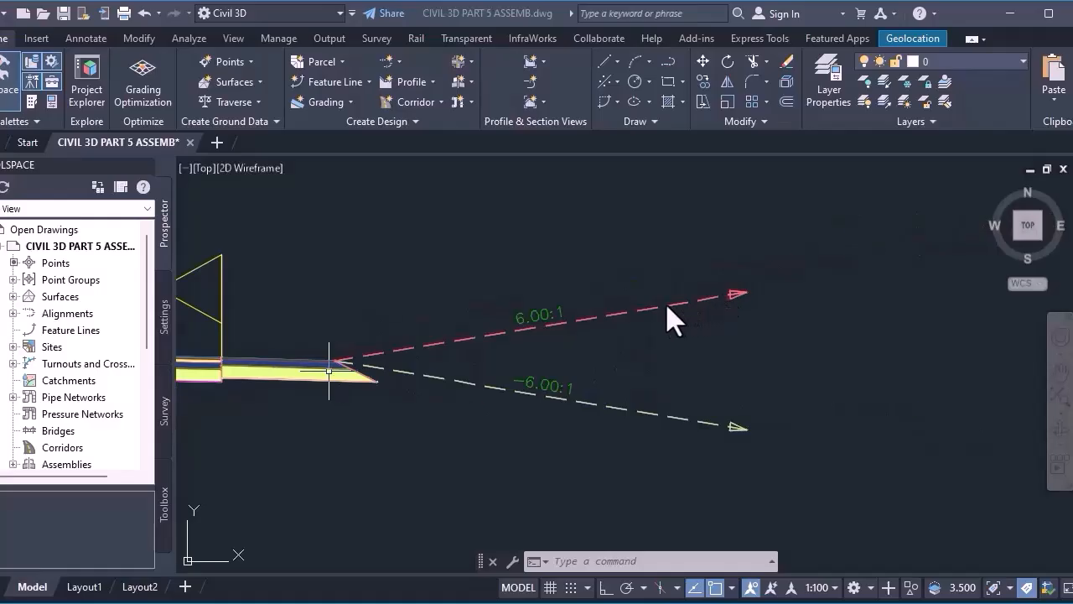
{"action": "scroll", "coordinate": [332, 358], "scroll_direction": "up", "scroll_amount": 4}
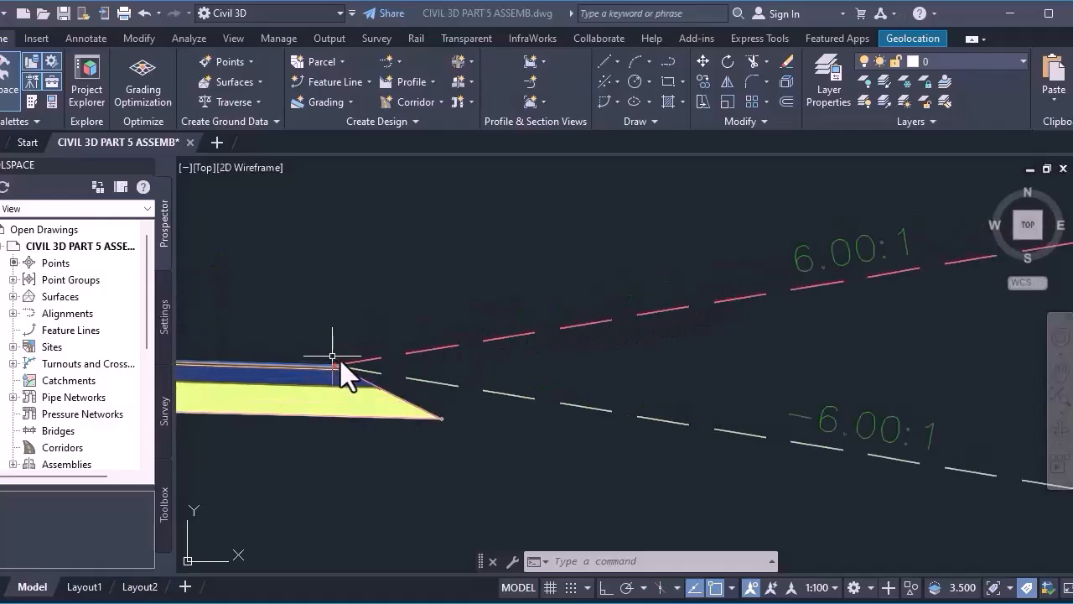
{"action": "scroll", "coordinate": [335, 366], "scroll_direction": "up", "scroll_amount": 4}
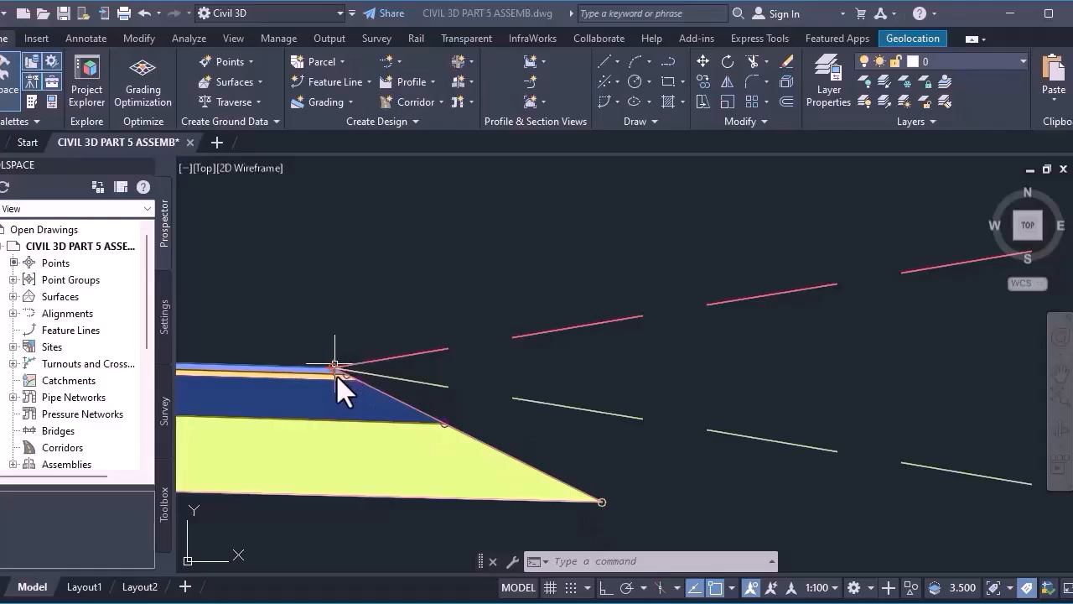
{"action": "scroll", "coordinate": [334, 369], "scroll_direction": "up", "scroll_amount": 3}
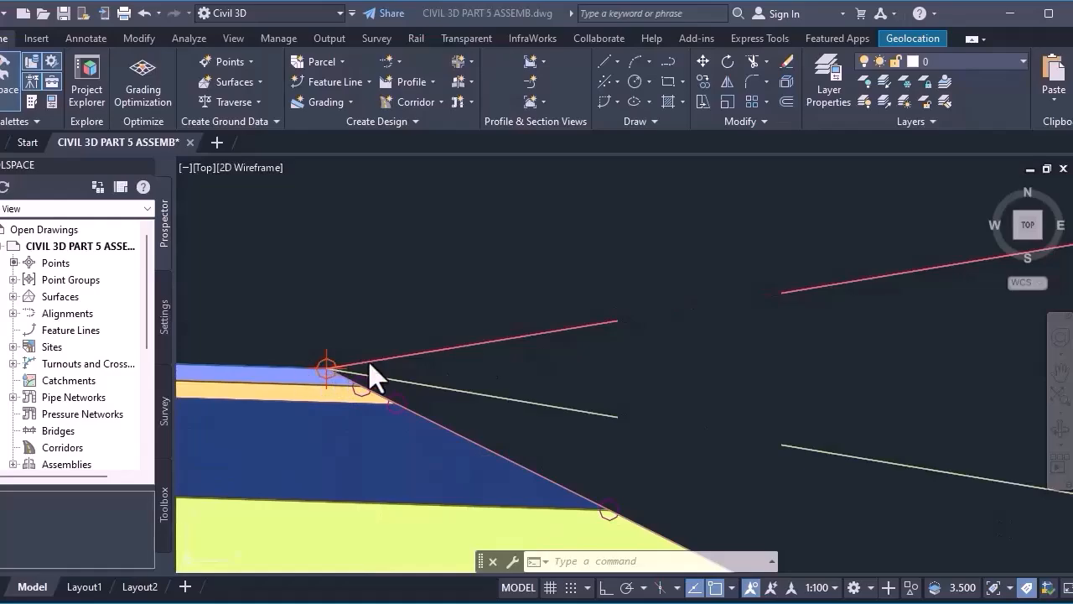
{"action": "scroll", "coordinate": [481, 356], "scroll_direction": "down", "scroll_amount": 2}
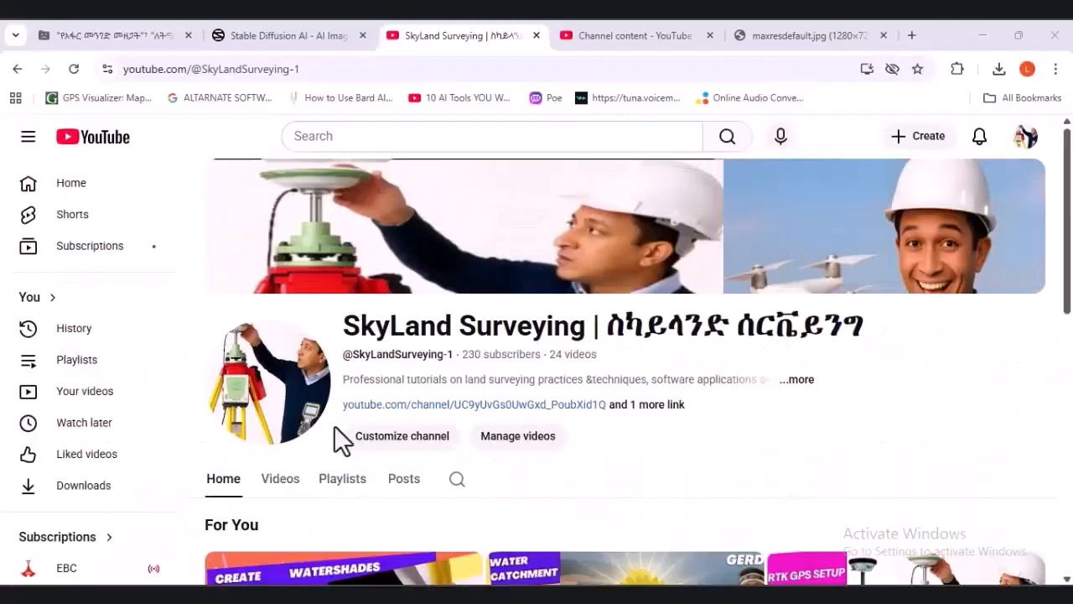
{"action": "scroll", "coordinate": [1045, 490], "scroll_direction": "down", "scroll_amount": 2}
{"action": "left_click", "coordinate": [1040, 478]}
{"action": "scroll", "coordinate": [923, 512], "scroll_direction": "down", "scroll_amount": 4}
{"action": "left_click", "coordinate": [1043, 201]}
{"action": "scroll", "coordinate": [971, 530], "scroll_direction": "down", "scroll_amount": 1}
{"action": "scroll", "coordinate": [994, 530], "scroll_direction": "up", "scroll_amount": 2}
{"action": "left_click", "coordinate": [1043, 290]}
{"action": "scroll", "coordinate": [1040, 434], "scroll_direction": "down", "scroll_amount": 1}
{"action": "scroll", "coordinate": [1042, 432], "scroll_direction": "up", "scroll_amount": 4}
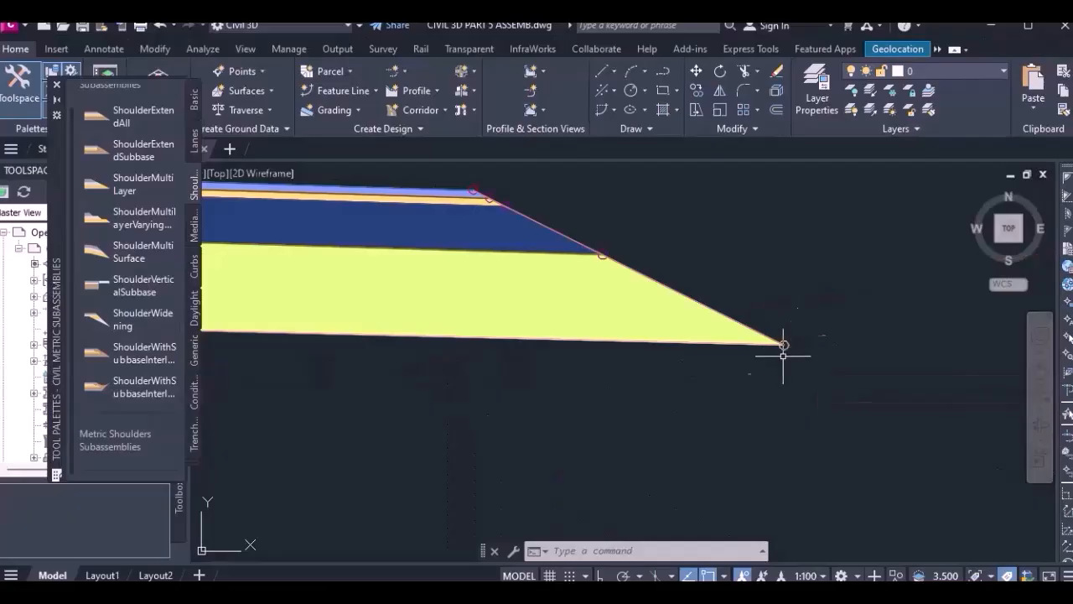
Step: Reopen the tool palettes and start placing the DaylightGeneral subassembly from the metric daylight subassemblies
{"action": "scroll", "coordinate": [813, 390], "scroll_direction": "down", "scroll_amount": 3}
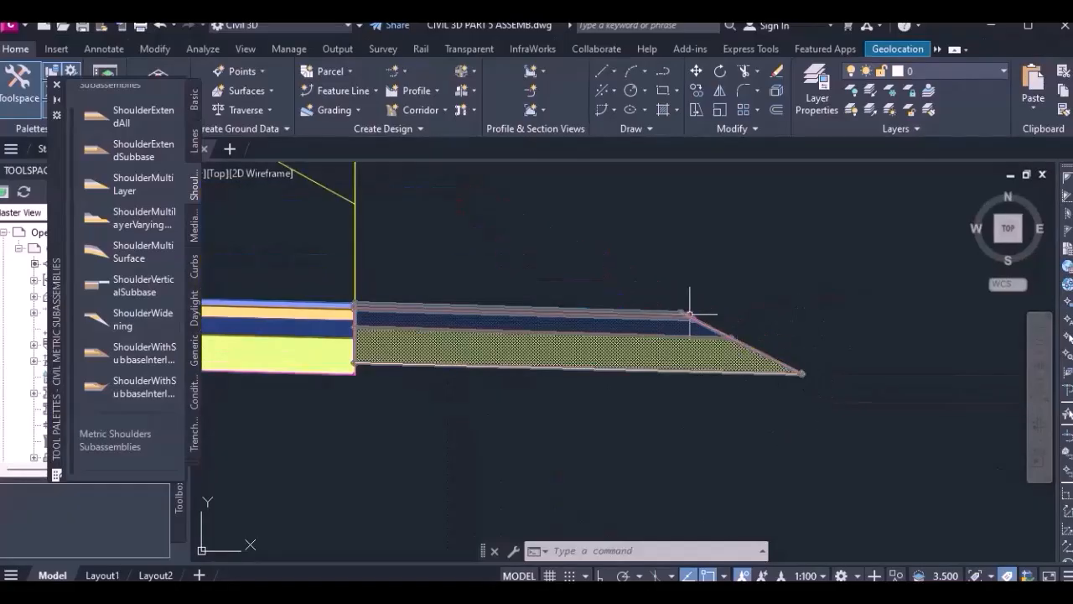
{"action": "scroll", "coordinate": [690, 311], "scroll_direction": "up", "scroll_amount": 4}
{"action": "scroll", "coordinate": [690, 311], "scroll_direction": "down", "scroll_amount": 2}
{"action": "scroll", "coordinate": [763, 307], "scroll_direction": "down", "scroll_amount": 2}
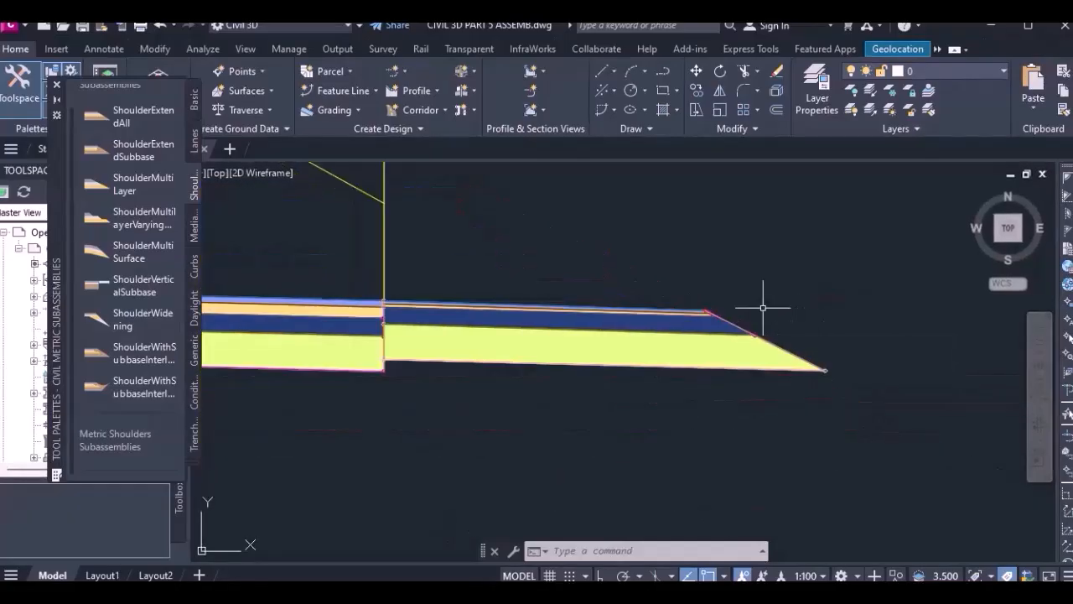
{"action": "scroll", "coordinate": [770, 310], "scroll_direction": "up", "scroll_amount": 2}
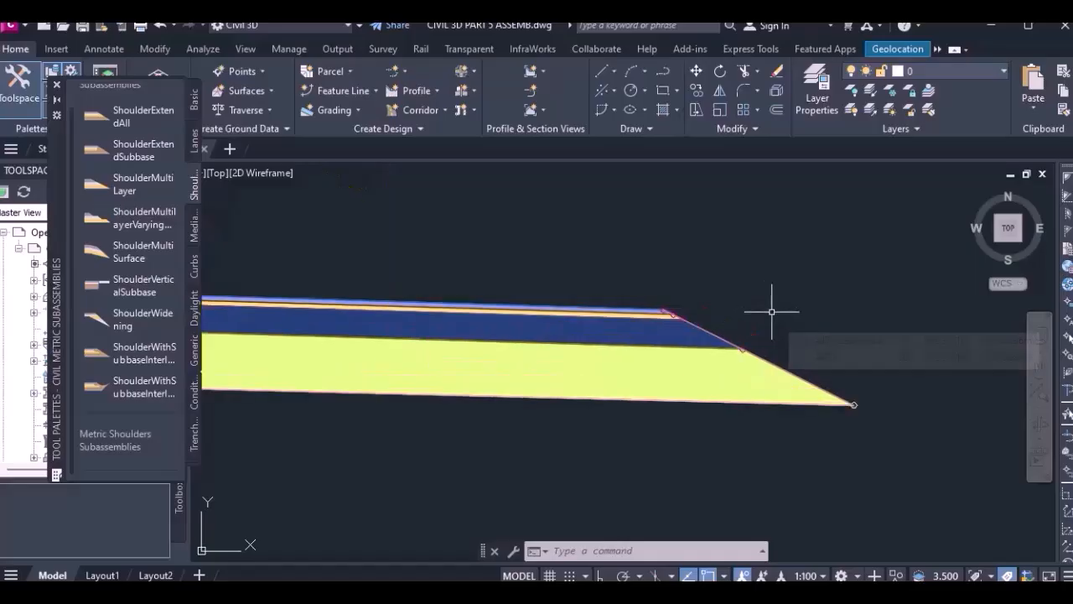
{"action": "mouse_move", "coordinate": [752, 275]}
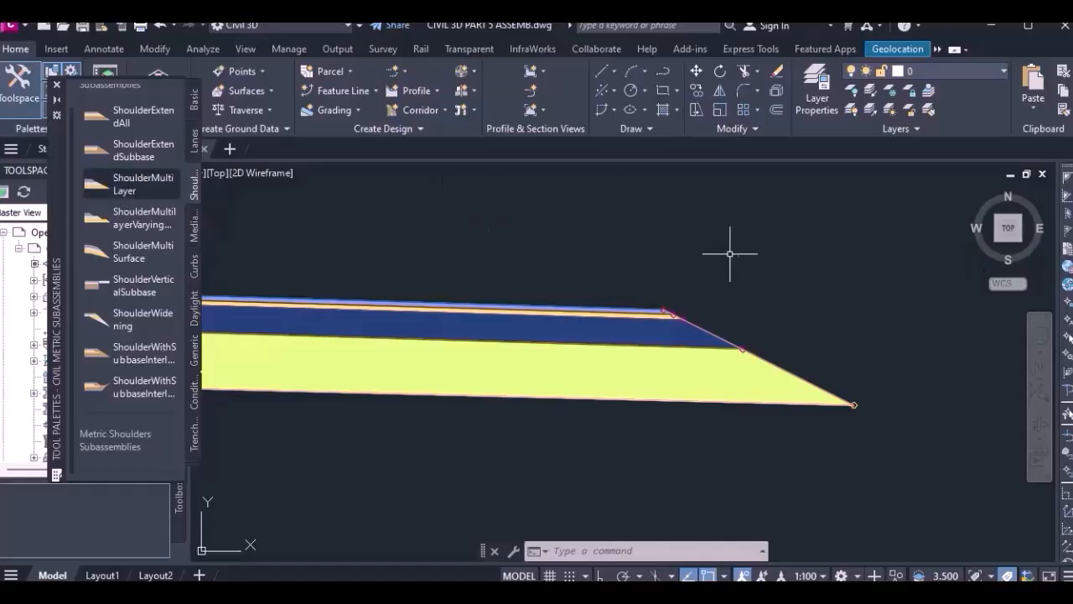
{"action": "left_click", "coordinate": [57, 83]}
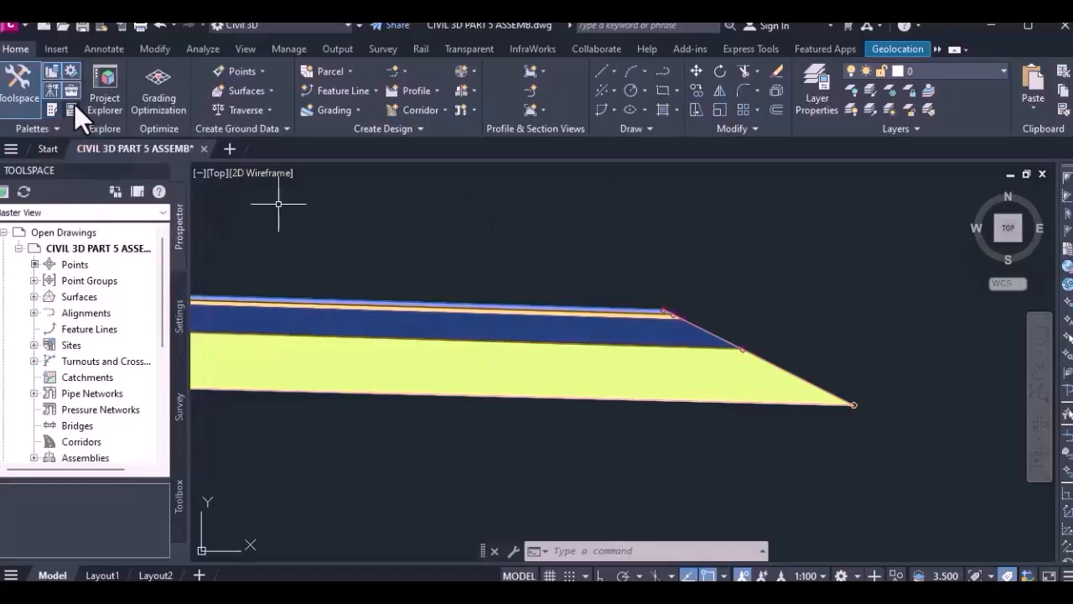
{"action": "left_click", "coordinate": [54, 110]}
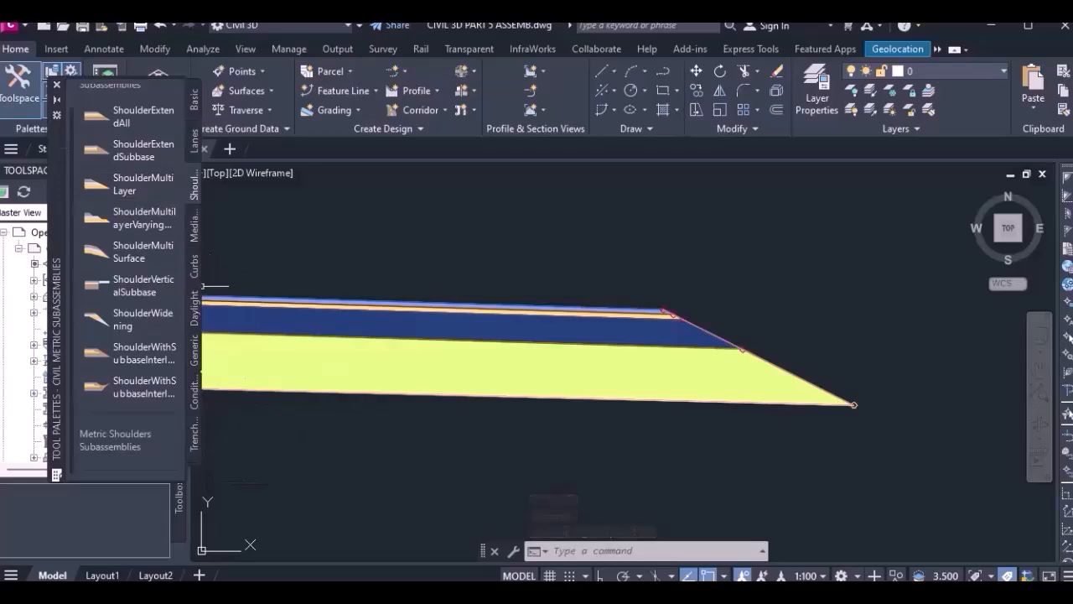
{"action": "left_click", "coordinate": [193, 310]}
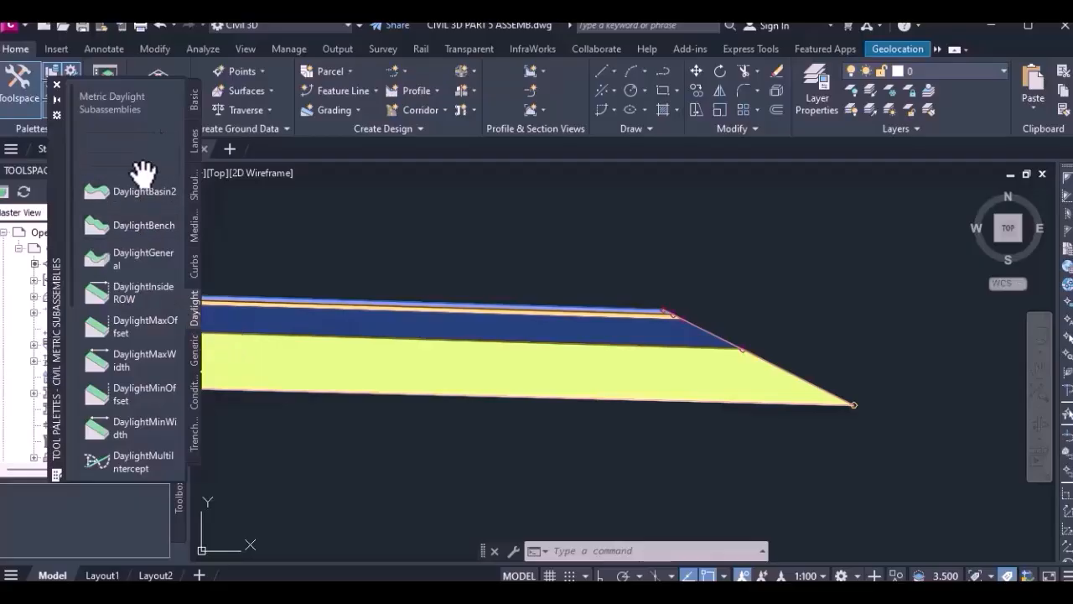
{"action": "left_click", "coordinate": [140, 260]}
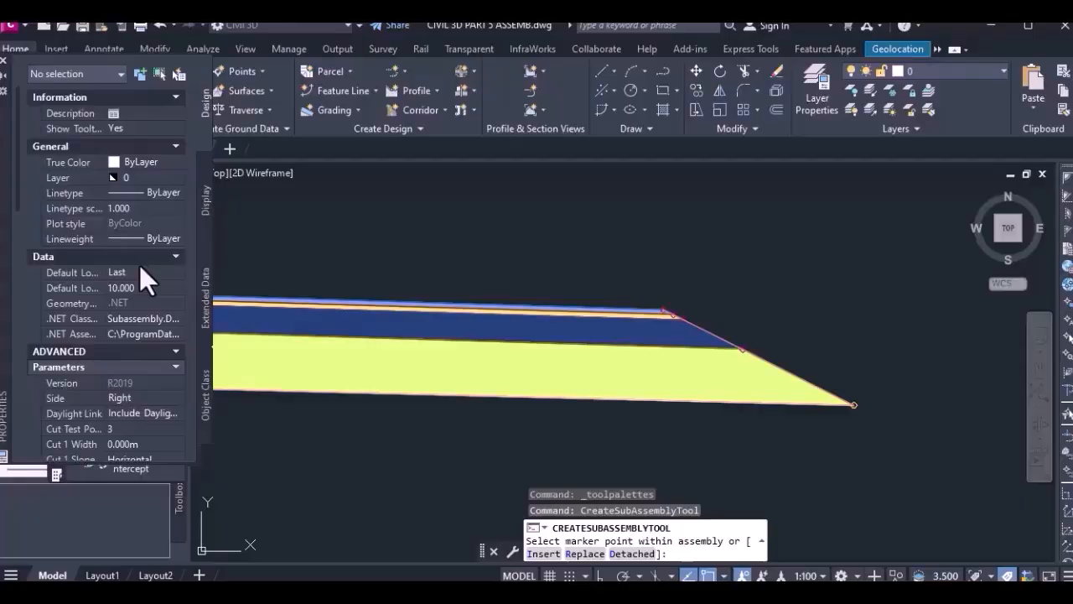
Step: Review the DaylightGeneral cut, fill and guardrail parameters and set Slope Limit 1 to 2.00:1
{"action": "scroll", "coordinate": [123, 351], "scroll_direction": "down", "scroll_amount": 2}
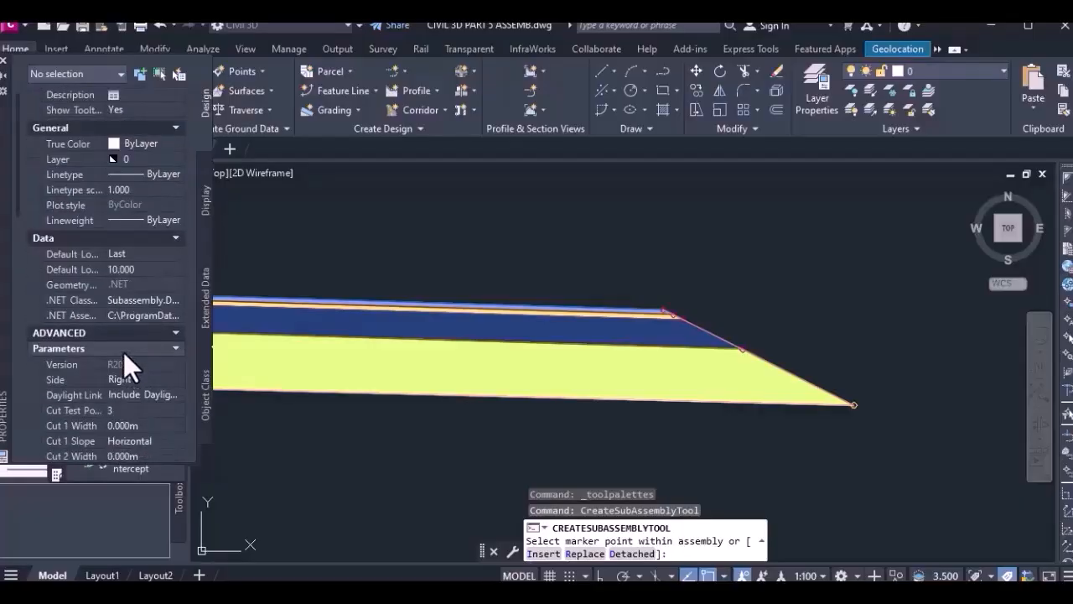
{"action": "scroll", "coordinate": [123, 350], "scroll_direction": "down", "scroll_amount": 3}
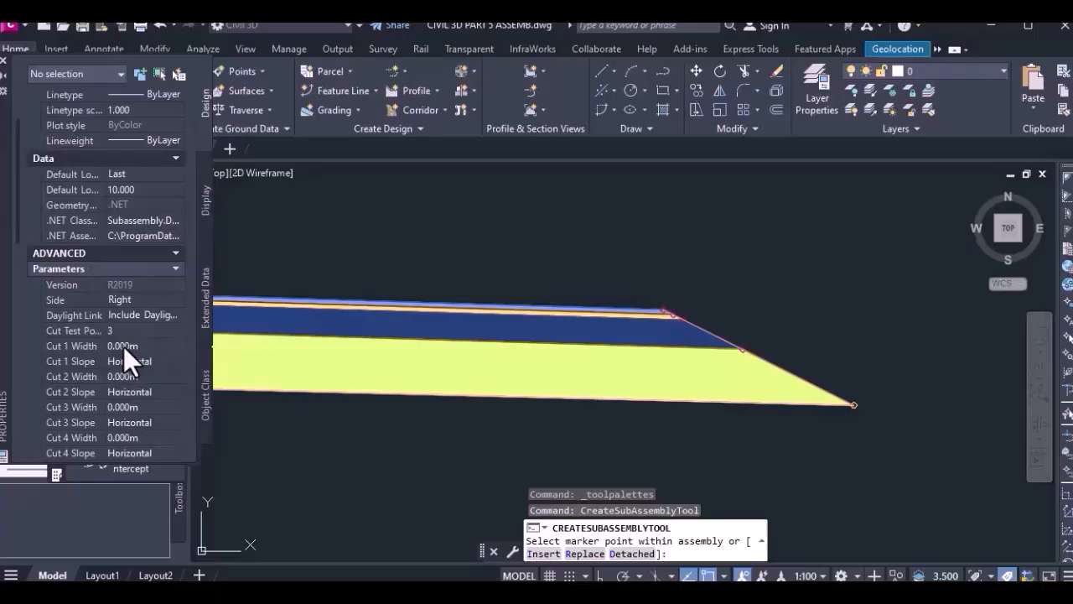
{"action": "scroll", "coordinate": [124, 344], "scroll_direction": "down", "scroll_amount": 10}
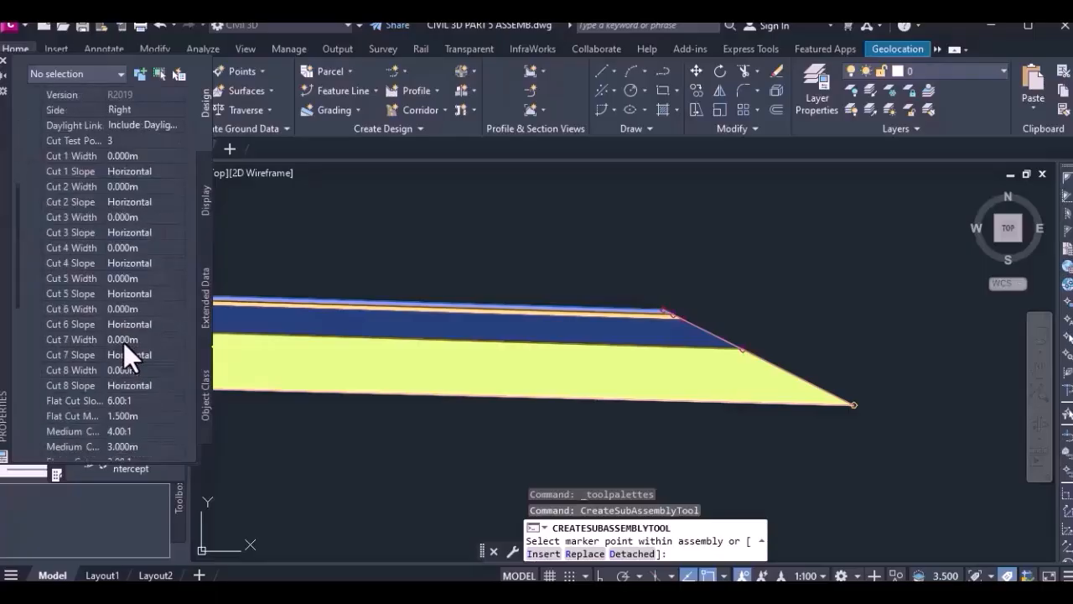
{"action": "scroll", "coordinate": [124, 342], "scroll_direction": "down", "scroll_amount": 4}
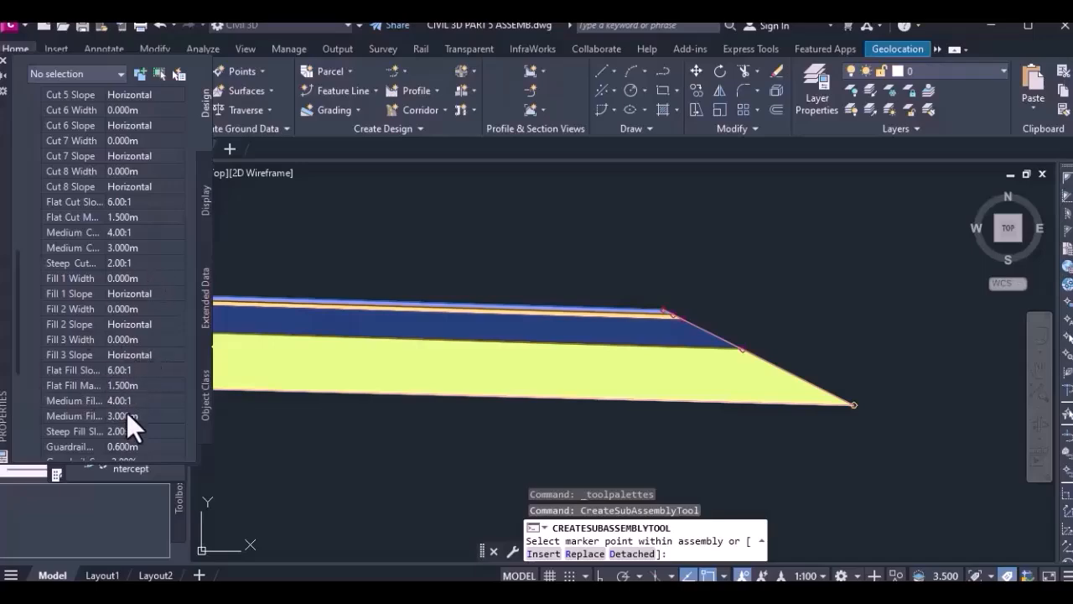
{"action": "scroll", "coordinate": [128, 380], "scroll_direction": "down", "scroll_amount": 2}
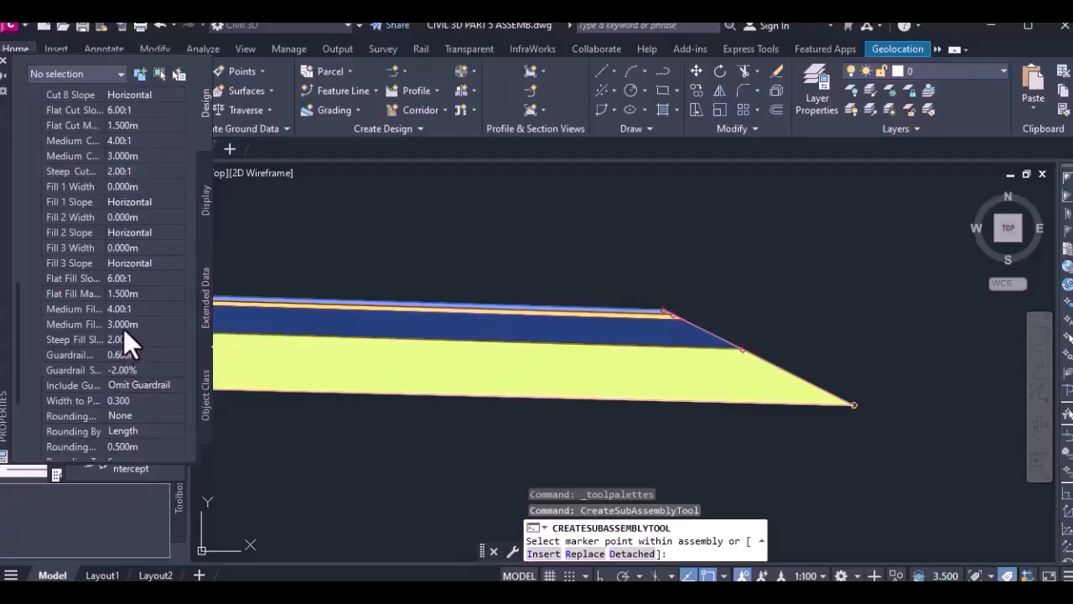
{"action": "scroll", "coordinate": [120, 370], "scroll_direction": "down", "scroll_amount": 4}
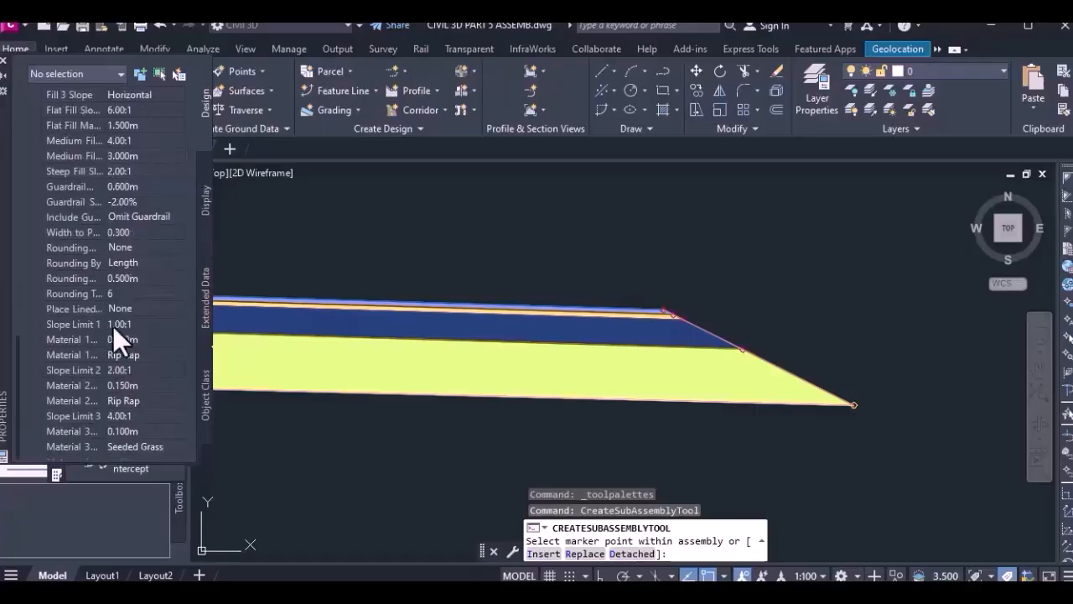
{"action": "left_click", "coordinate": [118, 327]}
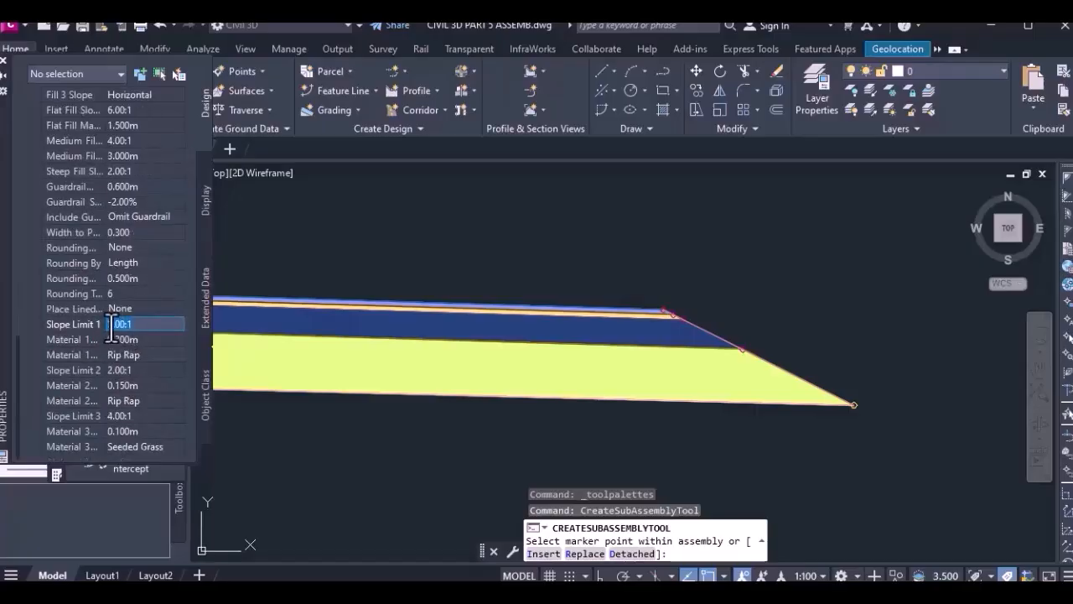
{"action": "left_click", "coordinate": [110, 326]}
{"action": "key", "text": "BackSpace"}
{"action": "type", "text": "2"}
{"action": "left_click", "coordinate": [125, 342]}
{"action": "left_click", "coordinate": [128, 356]}
{"action": "left_click", "coordinate": [128, 323]}
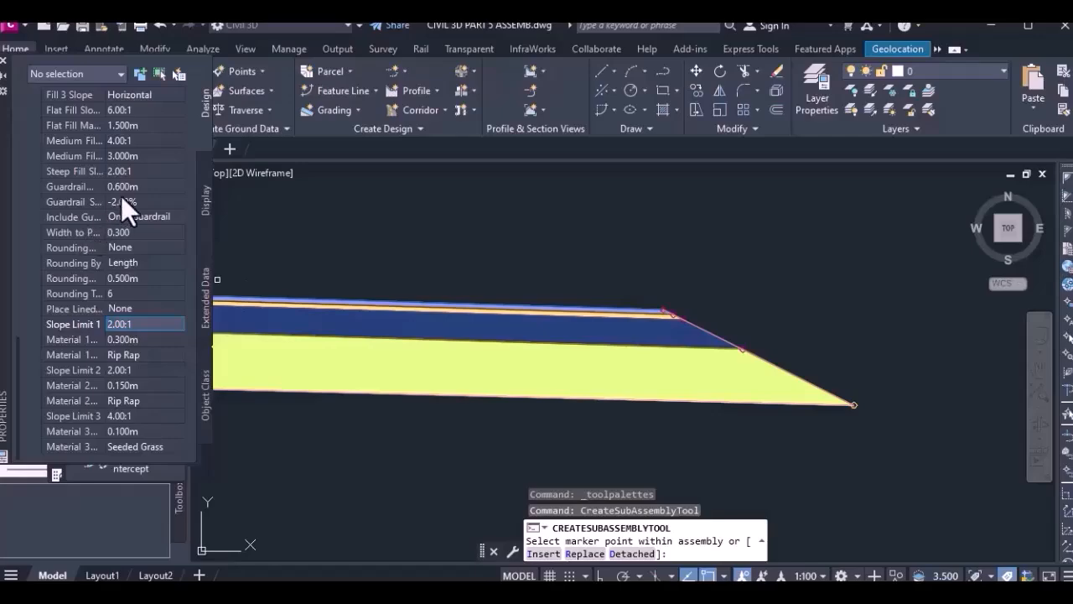
Step: Check the DaylightGeneral side setting and examine the marker points along the right shoulder's outer edge
{"action": "scroll", "coordinate": [130, 250], "scroll_direction": "up", "scroll_amount": 10}
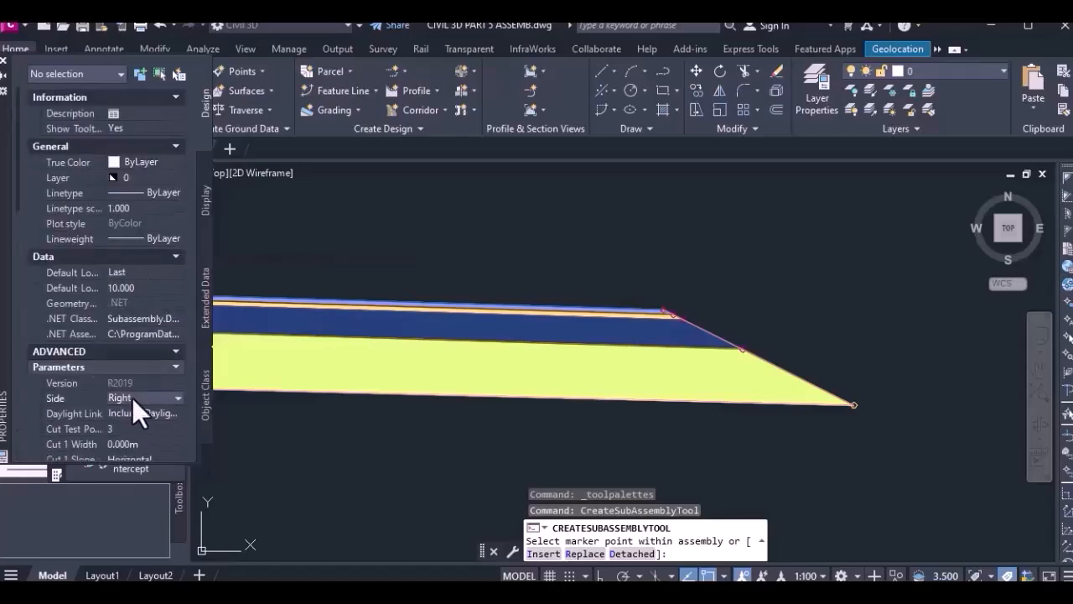
{"action": "middle_click_drag", "start_coordinate": [620, 302], "coordinate": [565, 290]}
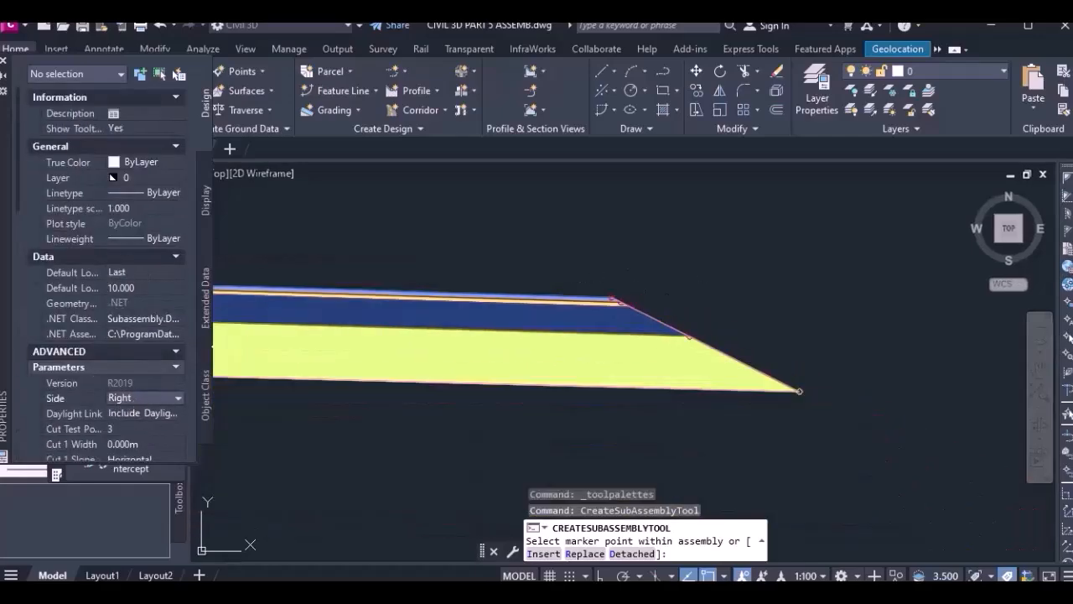
{"action": "scroll", "coordinate": [638, 297], "scroll_direction": "up", "scroll_amount": 6}
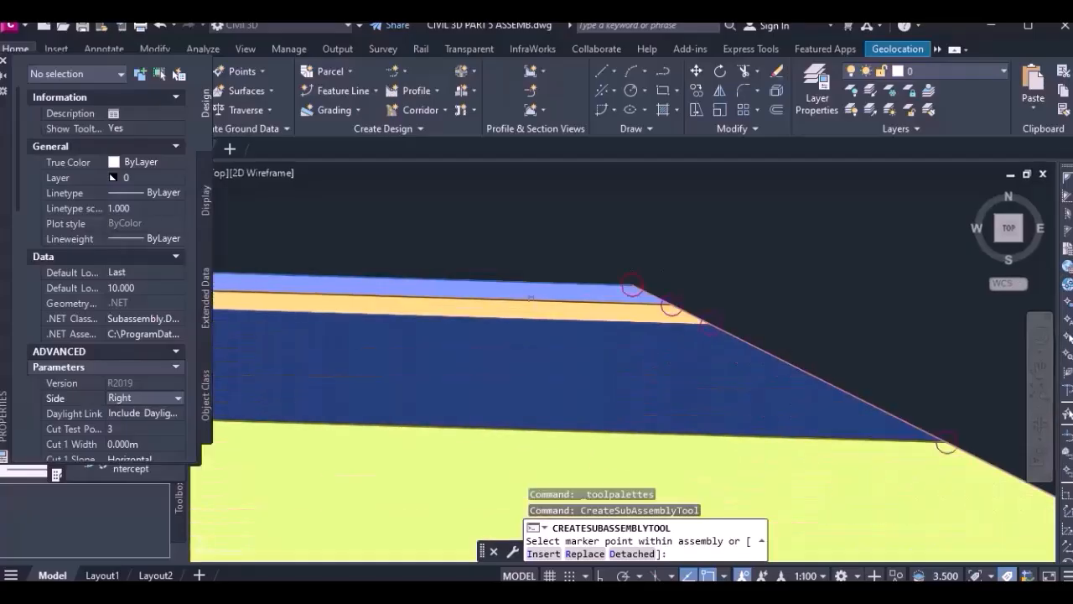
{"action": "scroll", "coordinate": [499, 263], "scroll_direction": "down", "scroll_amount": 4}
{"action": "middle_click_drag", "start_coordinate": [559, 268], "coordinate": [521, 252]}
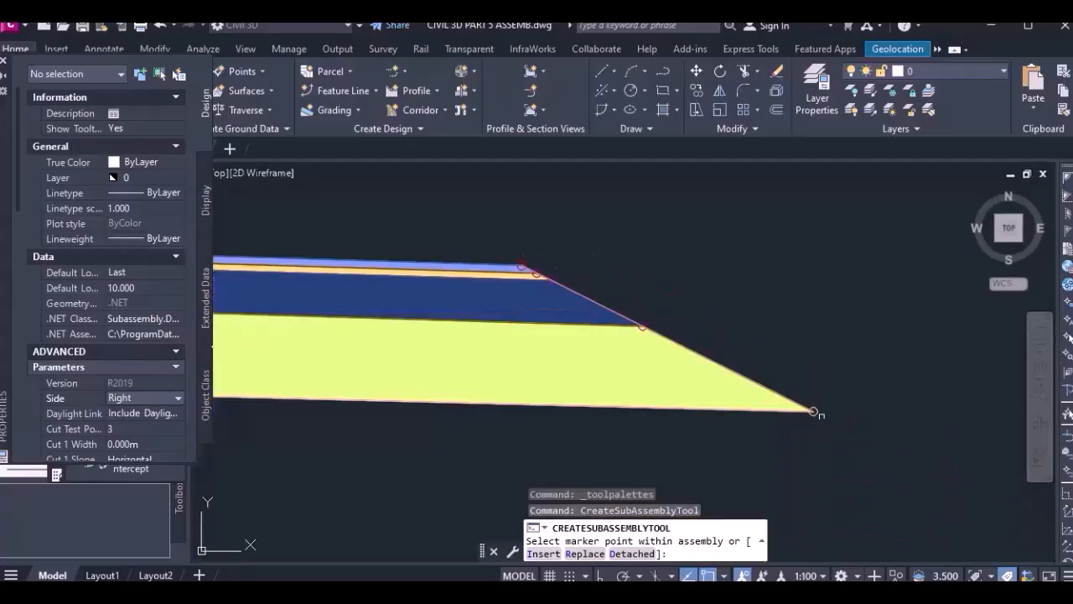
{"action": "scroll", "coordinate": [522, 267], "scroll_direction": "up", "scroll_amount": 3}
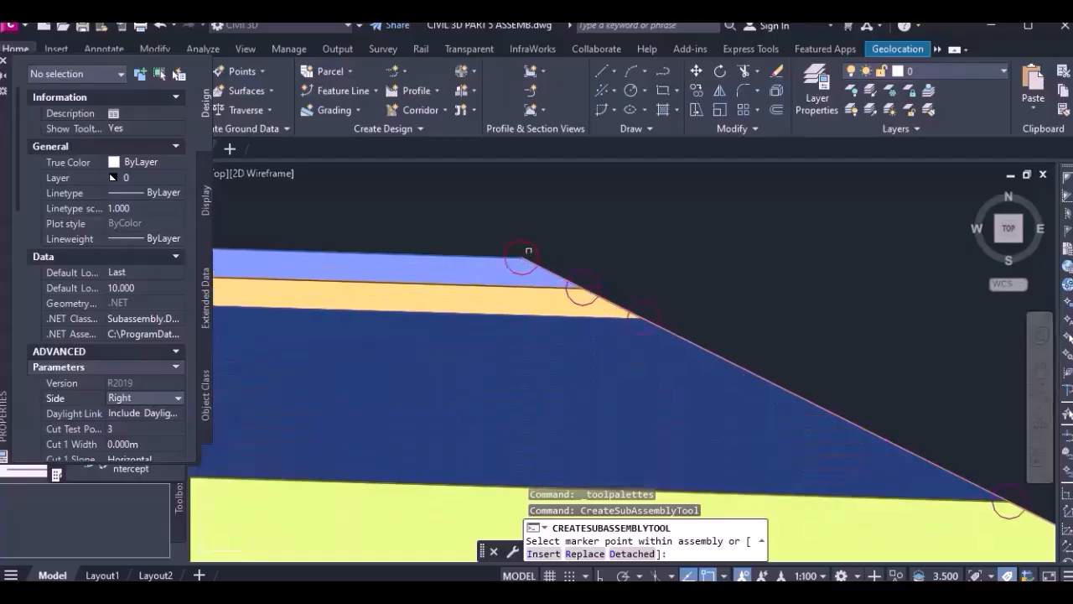
{"action": "scroll", "coordinate": [695, 278], "scroll_direction": "down", "scroll_amount": 4}
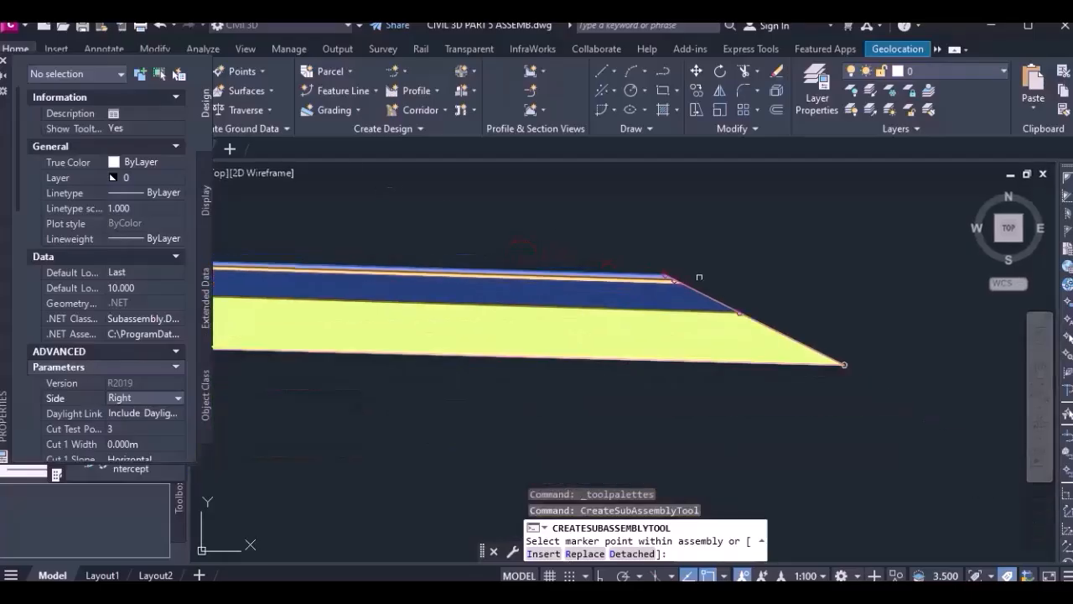
{"action": "scroll", "coordinate": [697, 277], "scroll_direction": "up", "scroll_amount": 3}
{"action": "scroll", "coordinate": [780, 258], "scroll_direction": "down", "scroll_amount": 3}
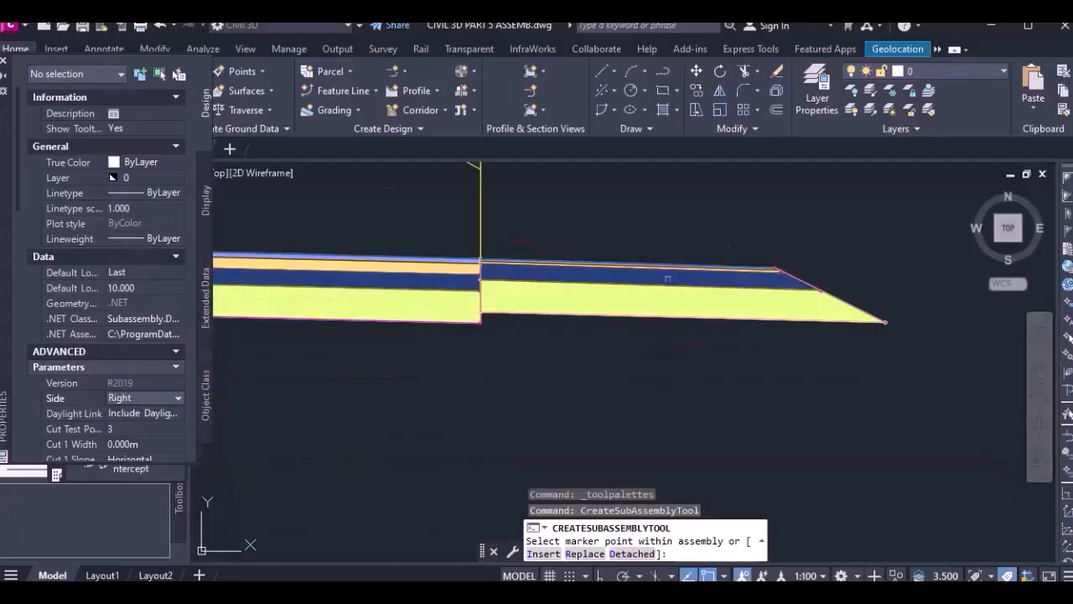
{"action": "scroll", "coordinate": [619, 355], "scroll_direction": "up", "scroll_amount": 4}
{"action": "scroll", "coordinate": [618, 355], "scroll_direction": "up", "scroll_amount": 1}
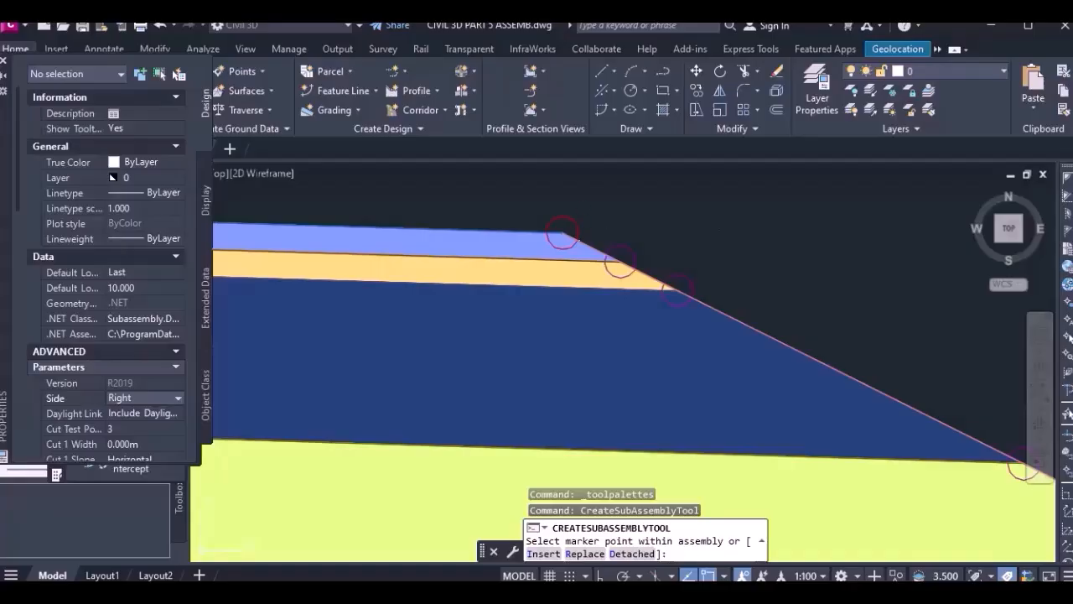
{"action": "scroll", "coordinate": [724, 265], "scroll_direction": "down", "scroll_amount": 3}
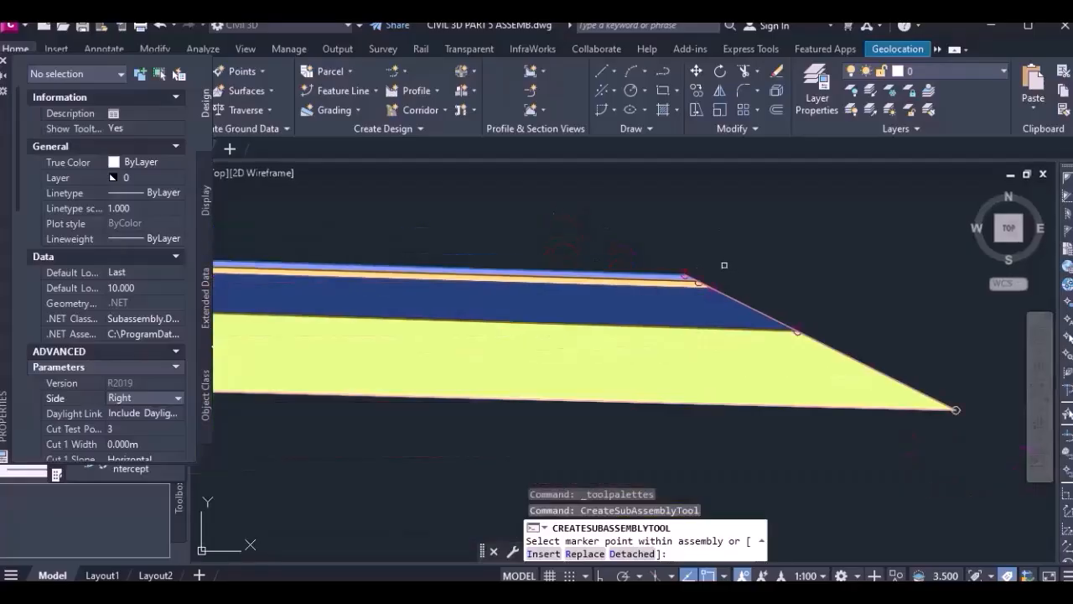
{"action": "scroll", "coordinate": [537, 265], "scroll_direction": "up", "scroll_amount": 2}
{"action": "scroll", "coordinate": [584, 266], "scroll_direction": "down", "scroll_amount": 2}
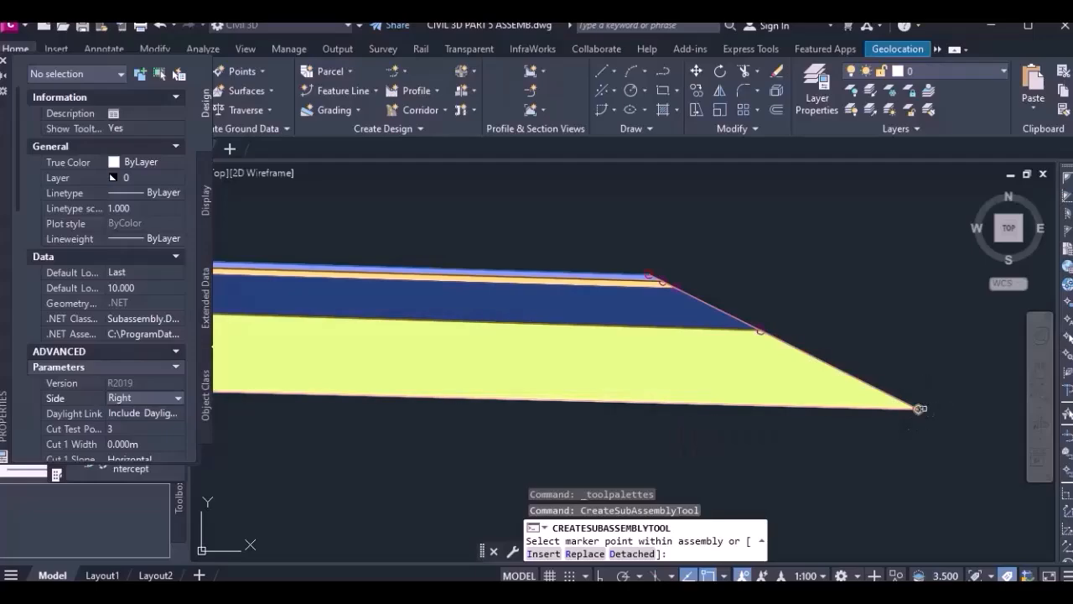
Step: Attach the right DaylightGeneral to the top marker point at the shoulder's outer edge and finish placing subassemblies
{"action": "scroll", "coordinate": [657, 285], "scroll_direction": "up", "scroll_amount": 2}
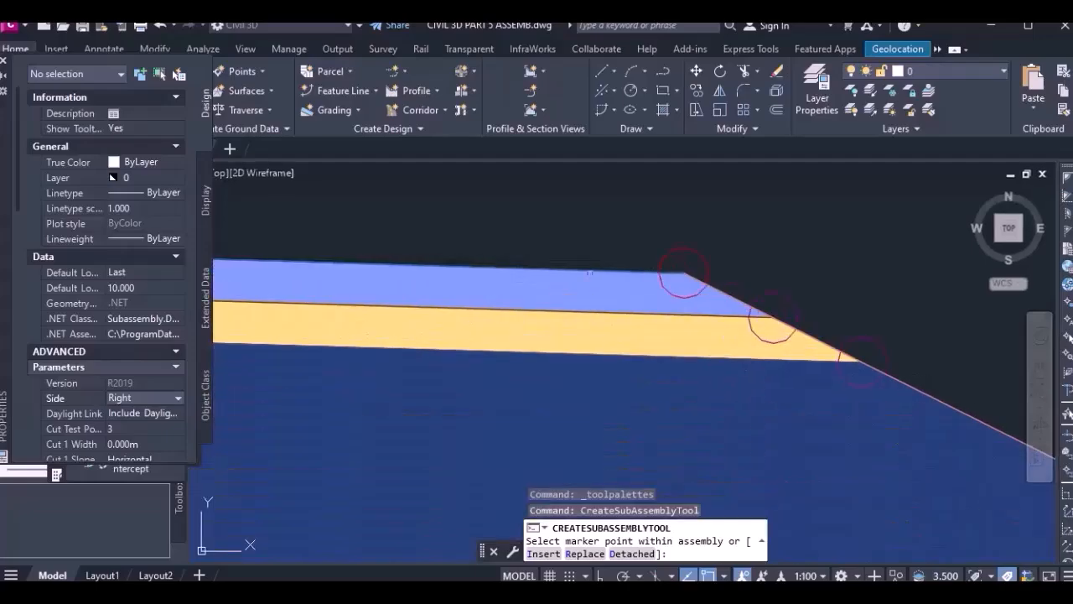
{"action": "left_click", "coordinate": [618, 278]}
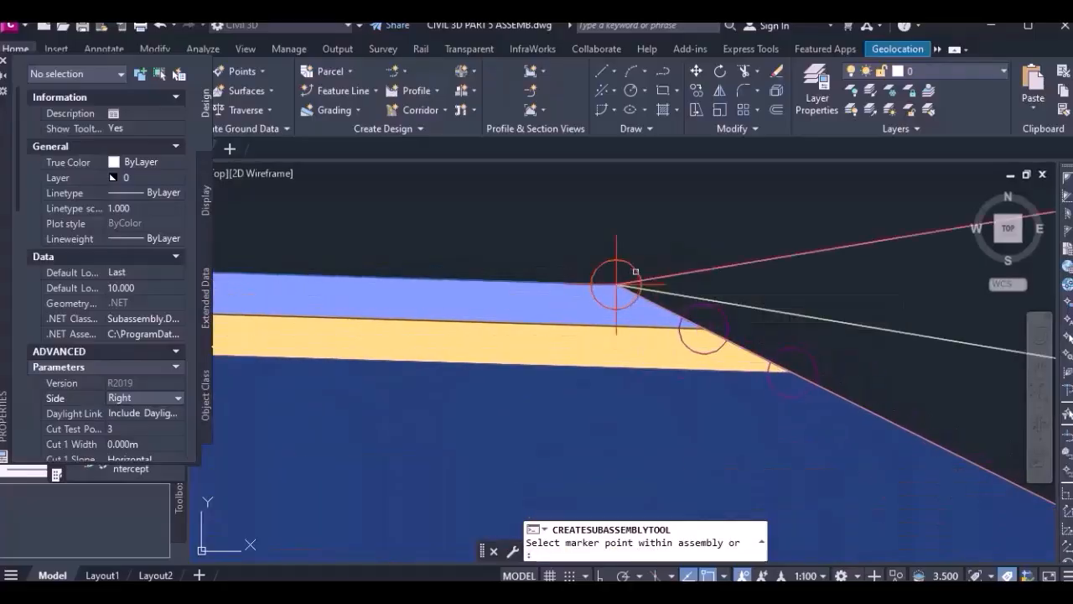
{"action": "scroll", "coordinate": [630, 299], "scroll_direction": "down", "scroll_amount": 5}
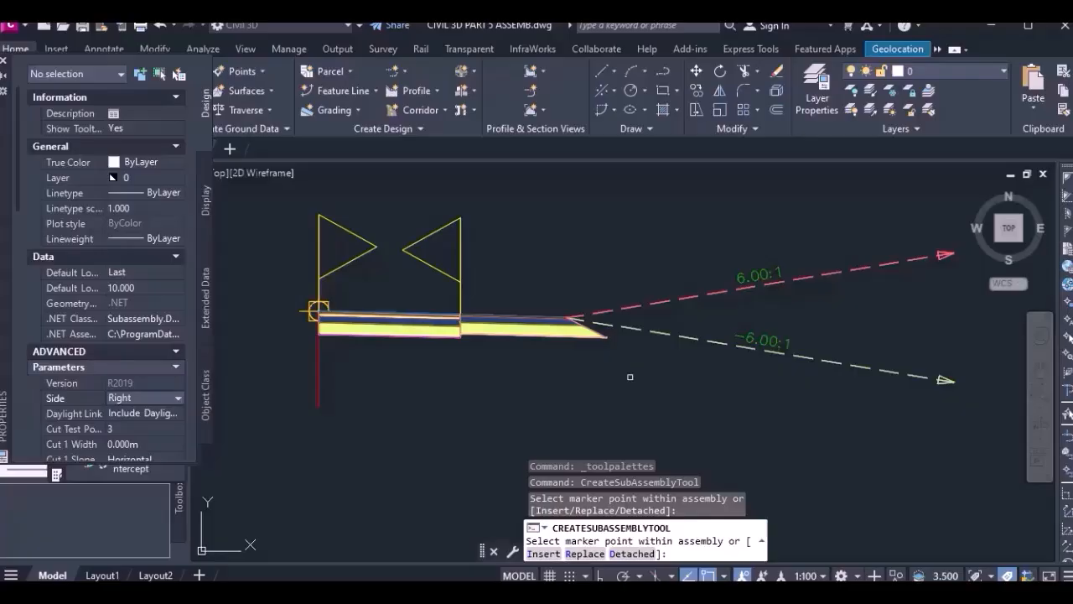
{"action": "right_click", "coordinate": [624, 208]}
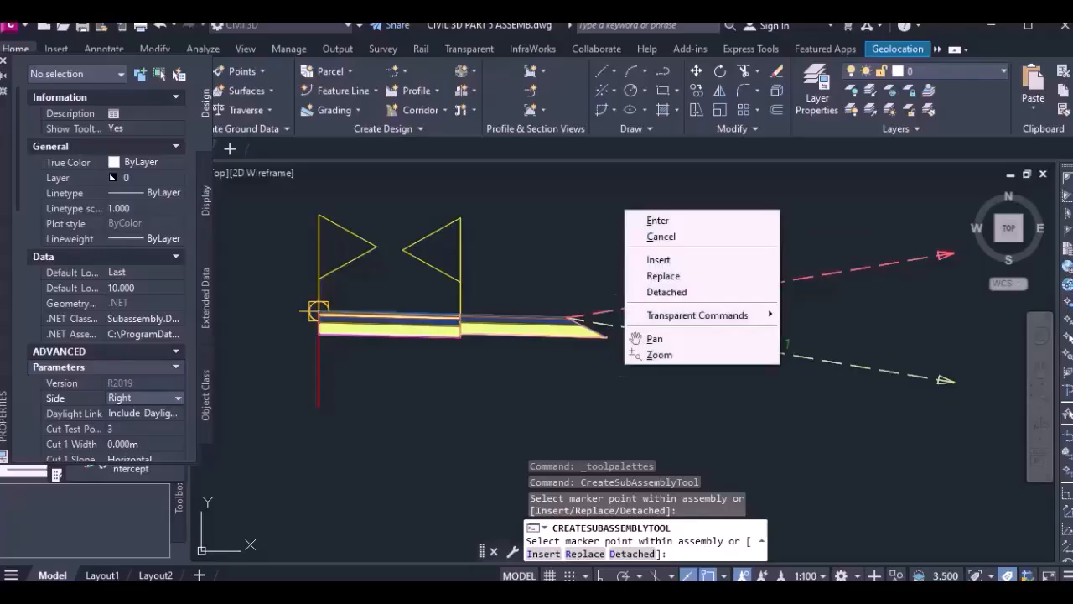
{"action": "left_click", "coordinate": [655, 216]}
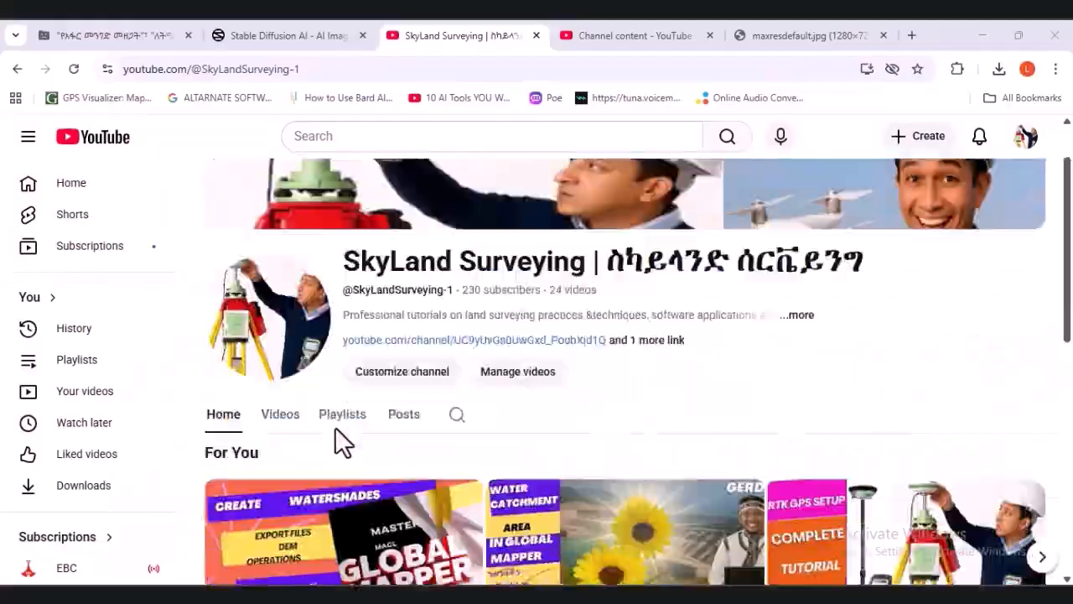
{"action": "scroll", "coordinate": [338, 434], "scroll_direction": "down", "scroll_amount": 5}
{"action": "scroll", "coordinate": [335, 428], "scroll_direction": "up", "scroll_amount": 6}
{"action": "left_click", "coordinate": [1042, 475]}
{"action": "left_click", "coordinate": [1042, 476]}
{"action": "scroll", "coordinate": [812, 503], "scroll_direction": "up", "scroll_amount": 1}
{"action": "scroll", "coordinate": [1040, 495], "scroll_direction": "down", "scroll_amount": 1}
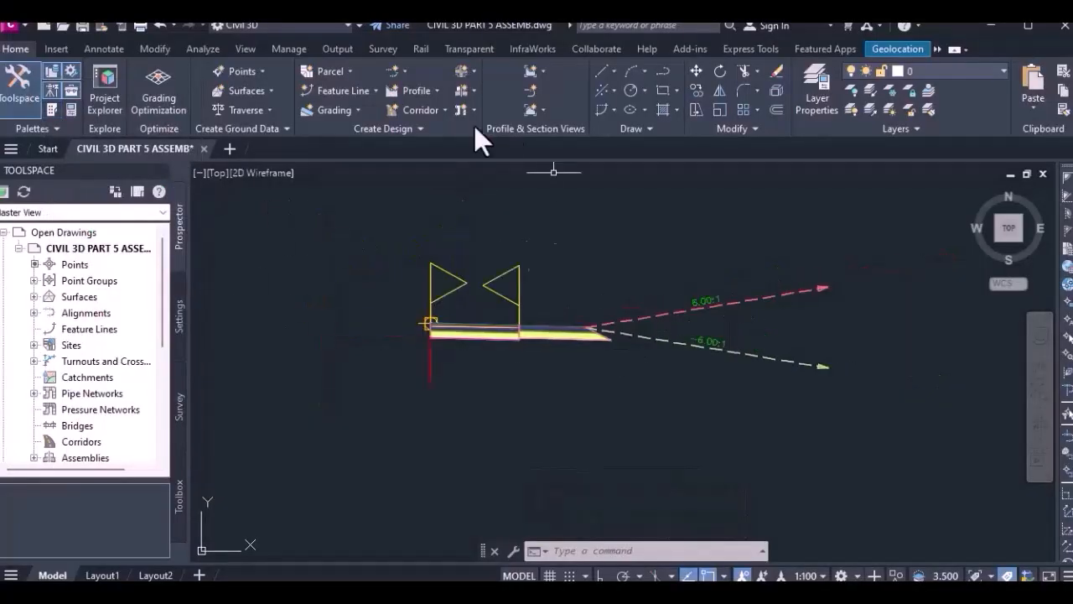
Step: Mirror the right lane, shoulder and daylight subassemblies to the assembly's left side, using the top marker point at the baseline
{"action": "scroll", "coordinate": [654, 312], "scroll_direction": "up", "scroll_amount": 2}
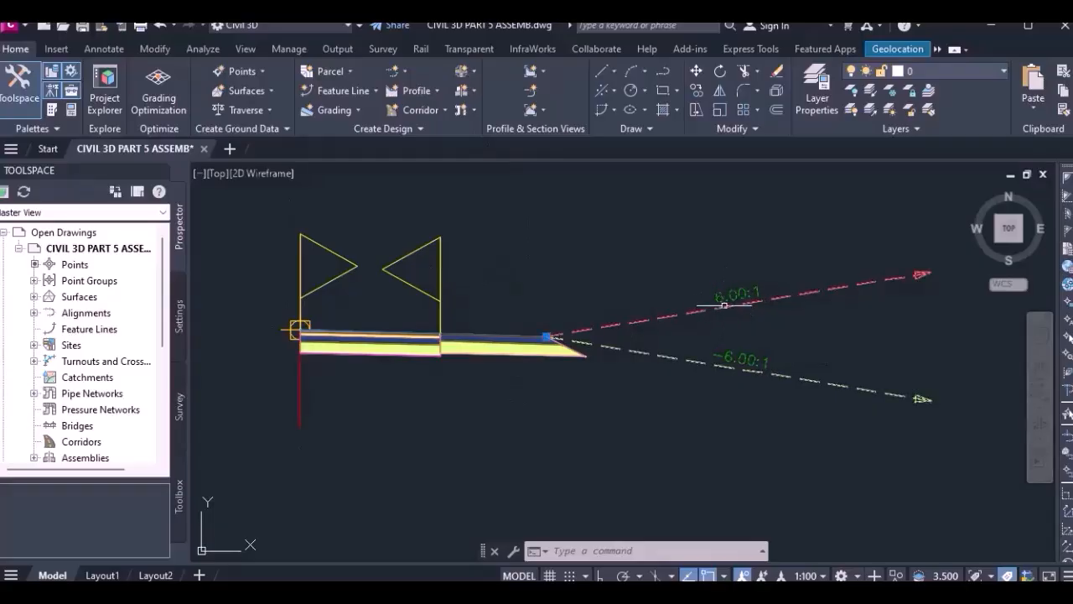
{"action": "left_click", "coordinate": [507, 342]}
{"action": "scroll", "coordinate": [360, 361], "scroll_direction": "up", "scroll_amount": 4}
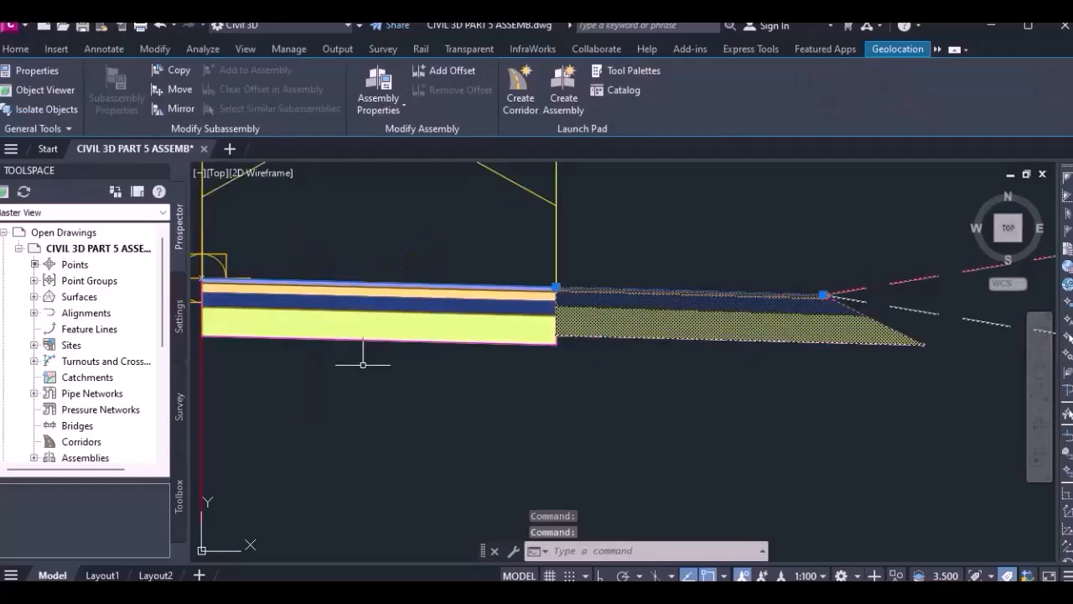
{"action": "left_click", "coordinate": [411, 283]}
{"action": "scroll", "coordinate": [587, 336], "scroll_direction": "down", "scroll_amount": 2}
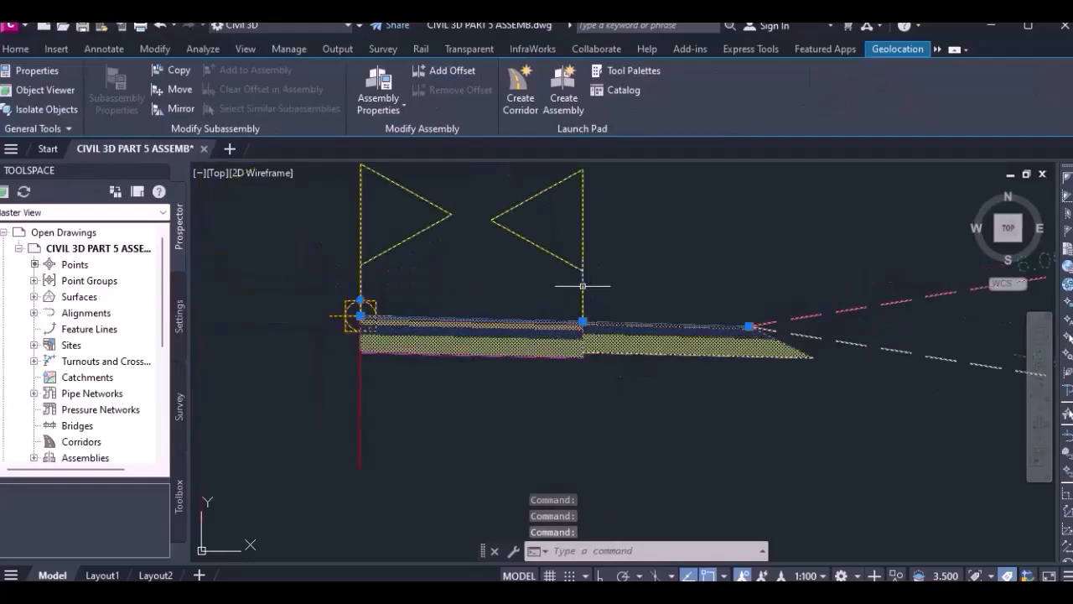
{"action": "left_click", "coordinate": [361, 316]}
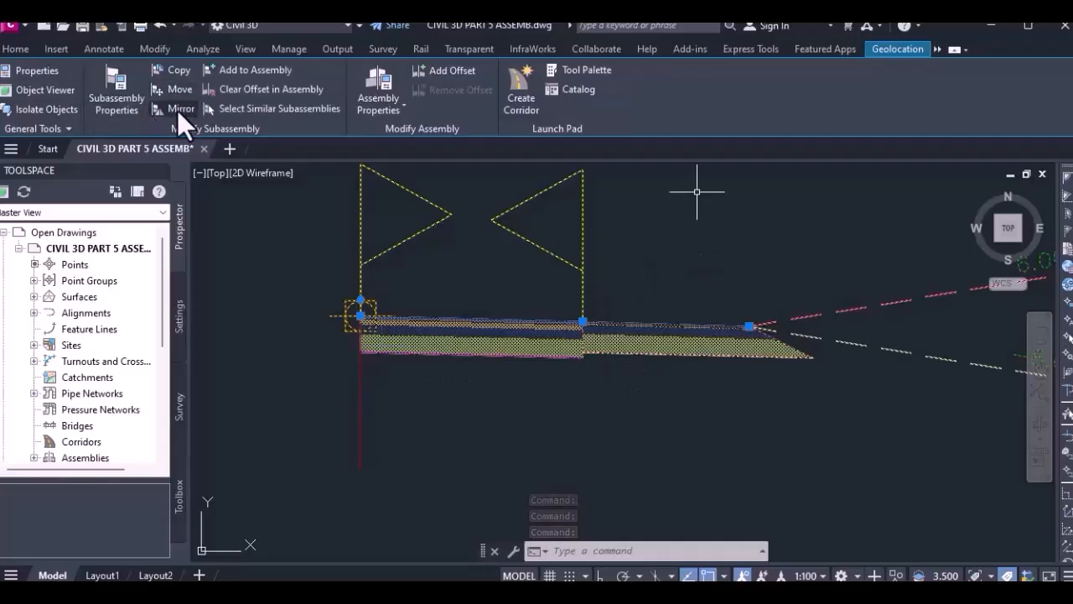
{"action": "left_click", "coordinate": [177, 110]}
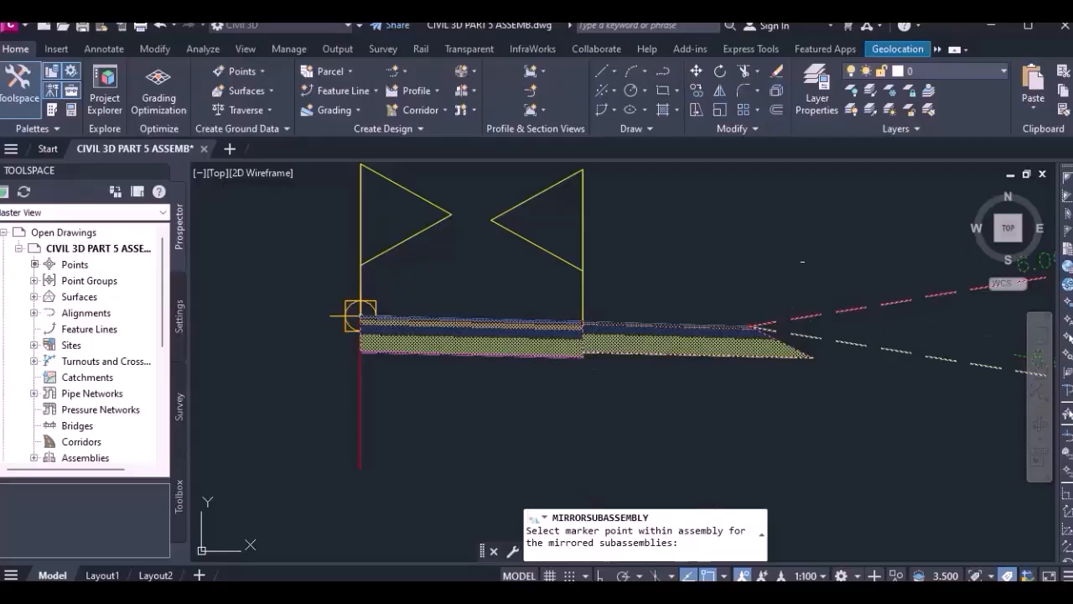
{"action": "scroll", "coordinate": [269, 306], "scroll_direction": "up", "scroll_amount": 6}
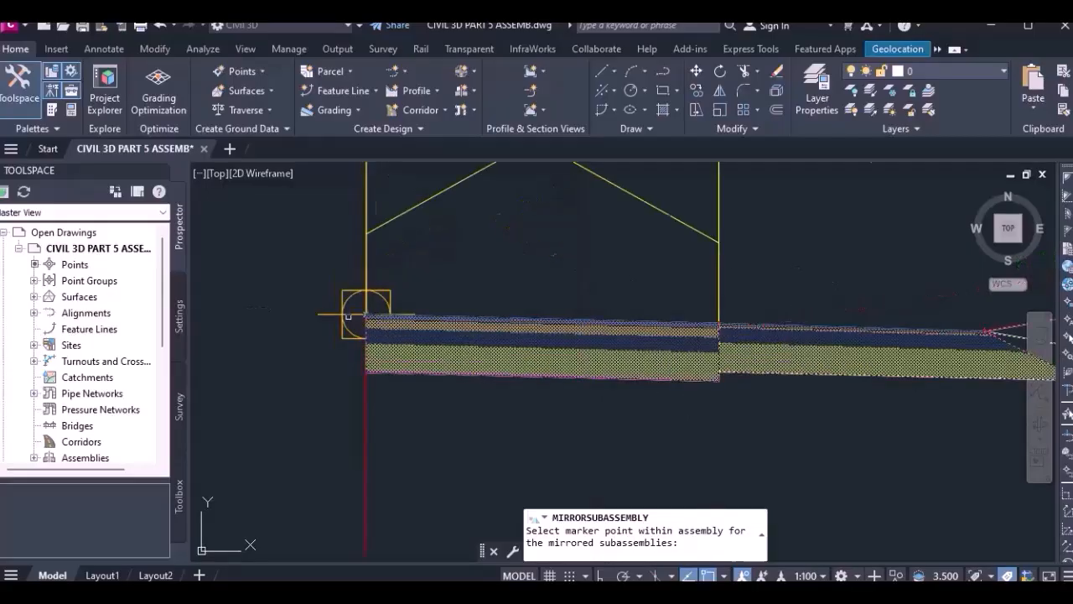
{"action": "scroll", "coordinate": [402, 306], "scroll_direction": "up", "scroll_amount": 3}
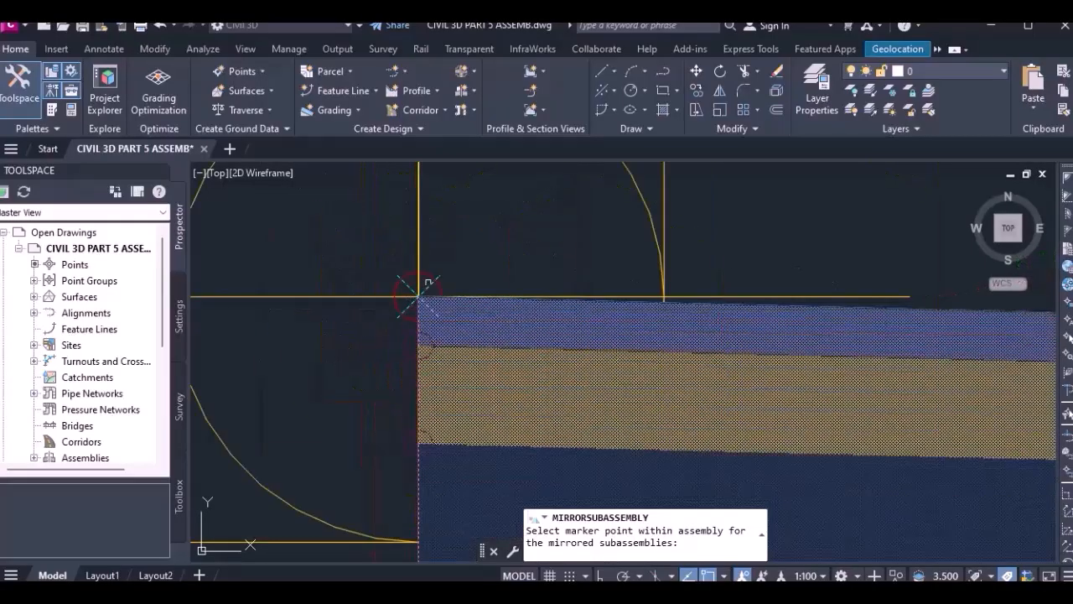
{"action": "left_click", "coordinate": [418, 293]}
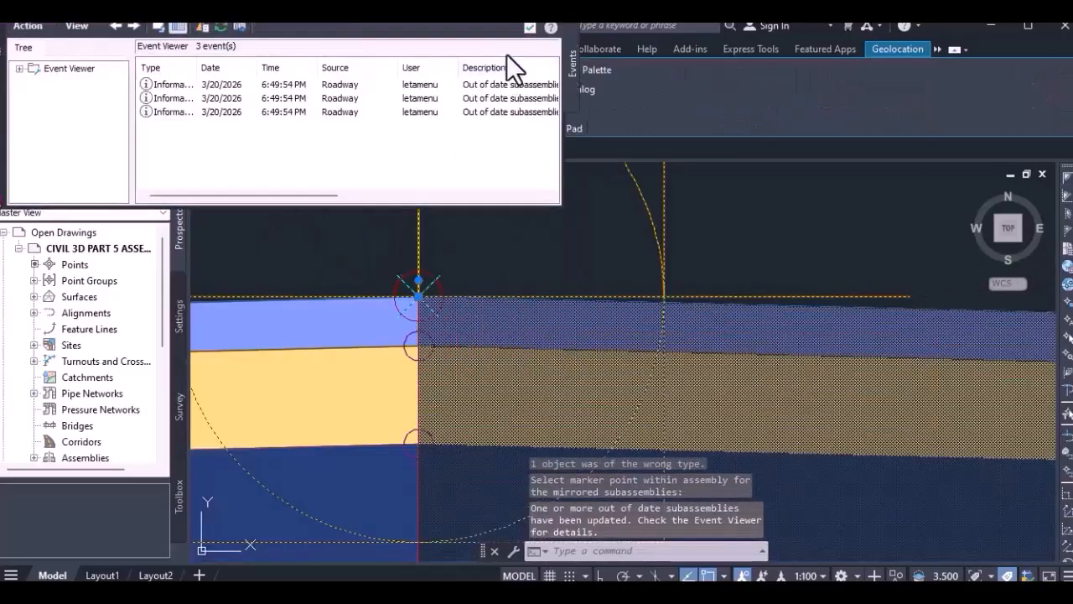
{"action": "left_click", "coordinate": [530, 29]}
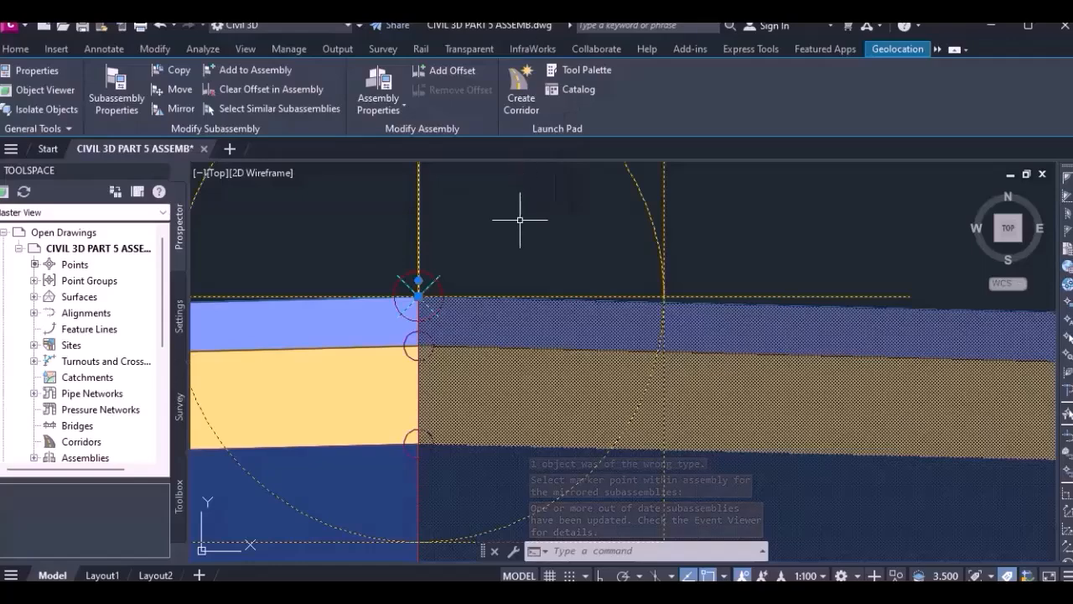
{"action": "scroll", "coordinate": [522, 235], "scroll_direction": "down", "scroll_amount": 5}
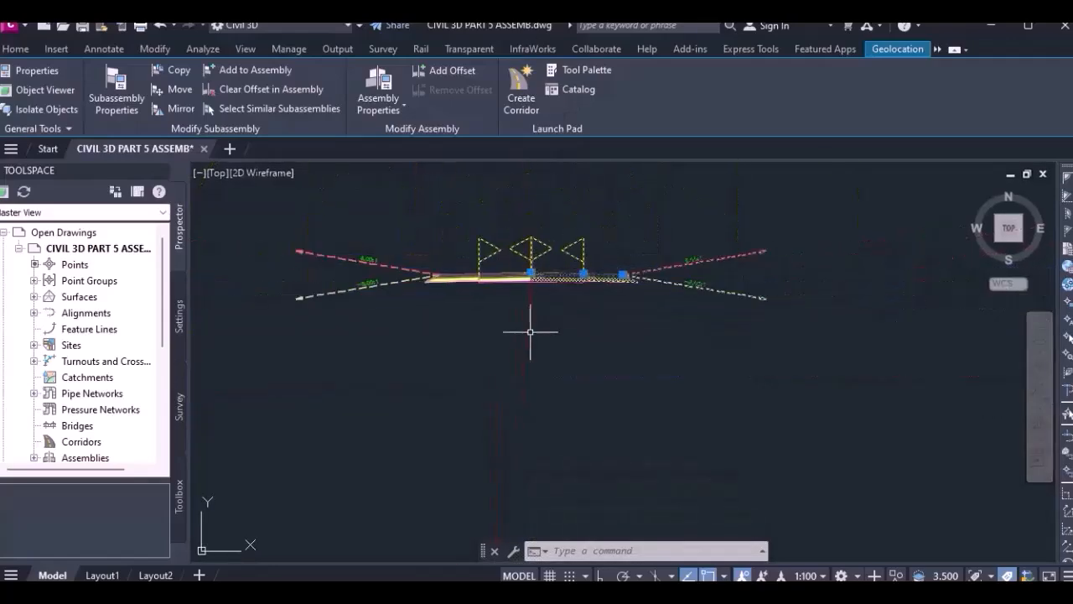
{"action": "scroll", "coordinate": [490, 238], "scroll_direction": "up", "scroll_amount": 4}
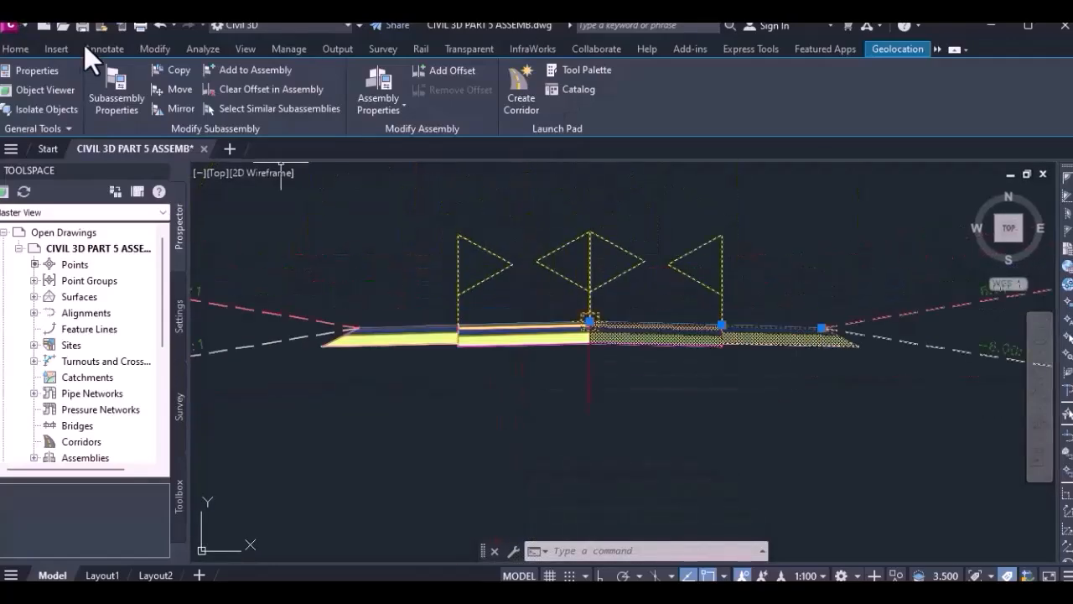
Step: Clear the subassembly selection and save the drawing
{"action": "key", "text": "Escape"}
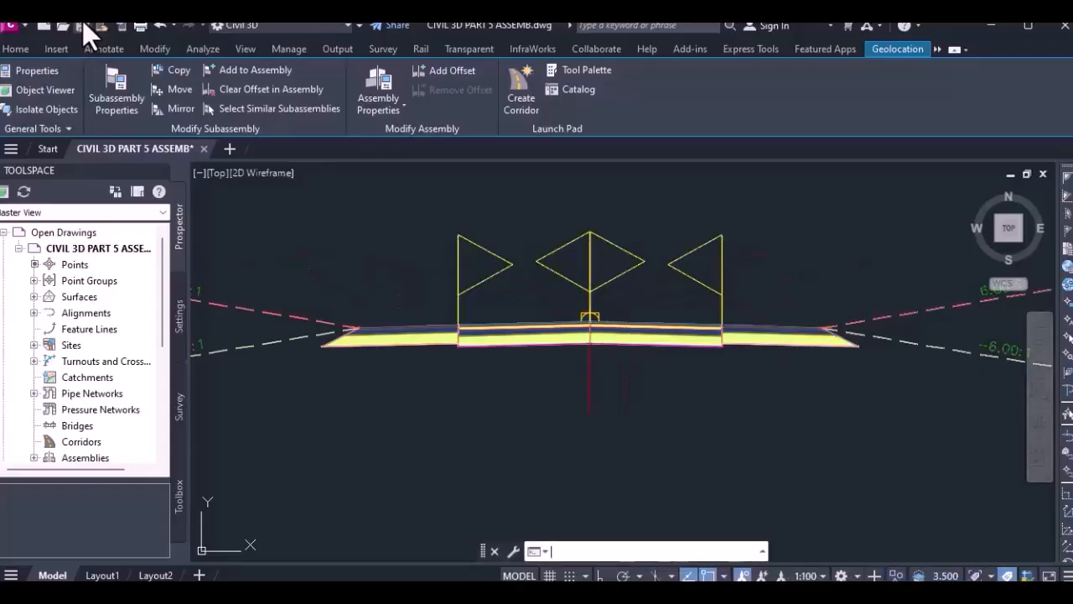
{"action": "left_click", "coordinate": [82, 23]}
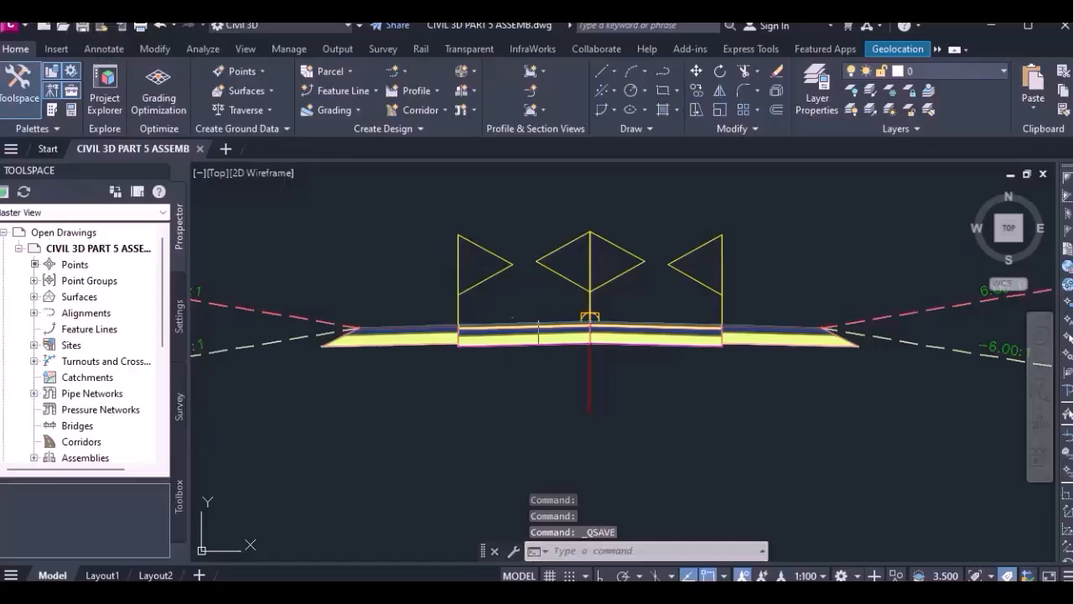
{"action": "mouse_move", "coordinate": [537, 317]}
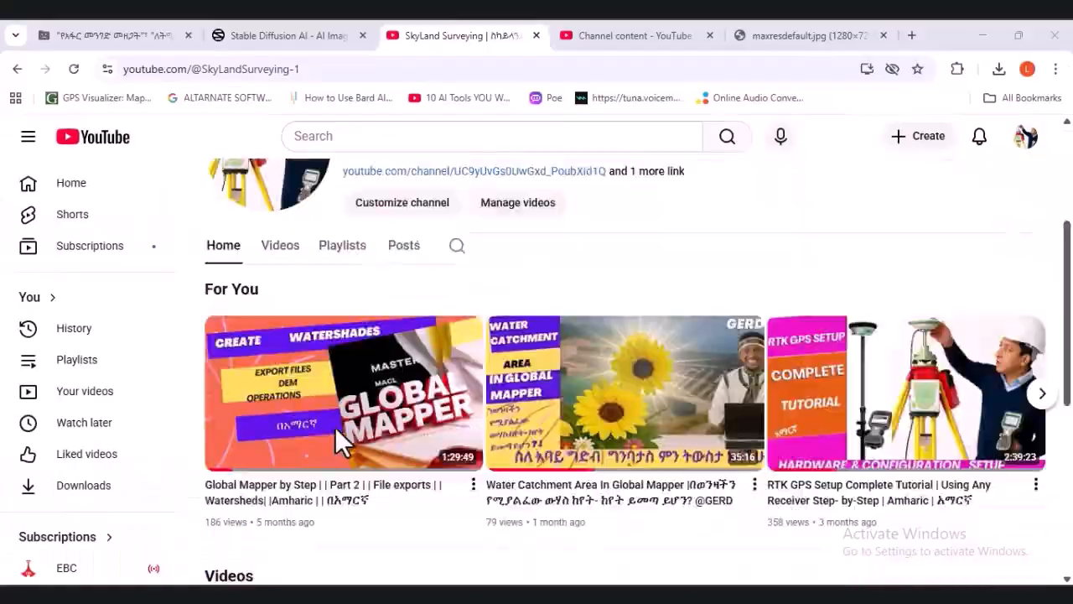
{"action": "scroll", "coordinate": [335, 427], "scroll_direction": "down", "scroll_amount": 3}
{"action": "scroll", "coordinate": [334, 427], "scroll_direction": "up", "scroll_amount": 5}
{"action": "left_click", "coordinate": [1042, 482]}
{"action": "left_click", "coordinate": [1042, 482]}
{"action": "left_click", "coordinate": [1042, 483]}
{"action": "scroll", "coordinate": [814, 510], "scroll_direction": "down", "scroll_amount": 3}
{"action": "scroll", "coordinate": [814, 510], "scroll_direction": "up", "scroll_amount": 5}
{"action": "scroll", "coordinate": [1038, 495], "scroll_direction": "down", "scroll_amount": 5}
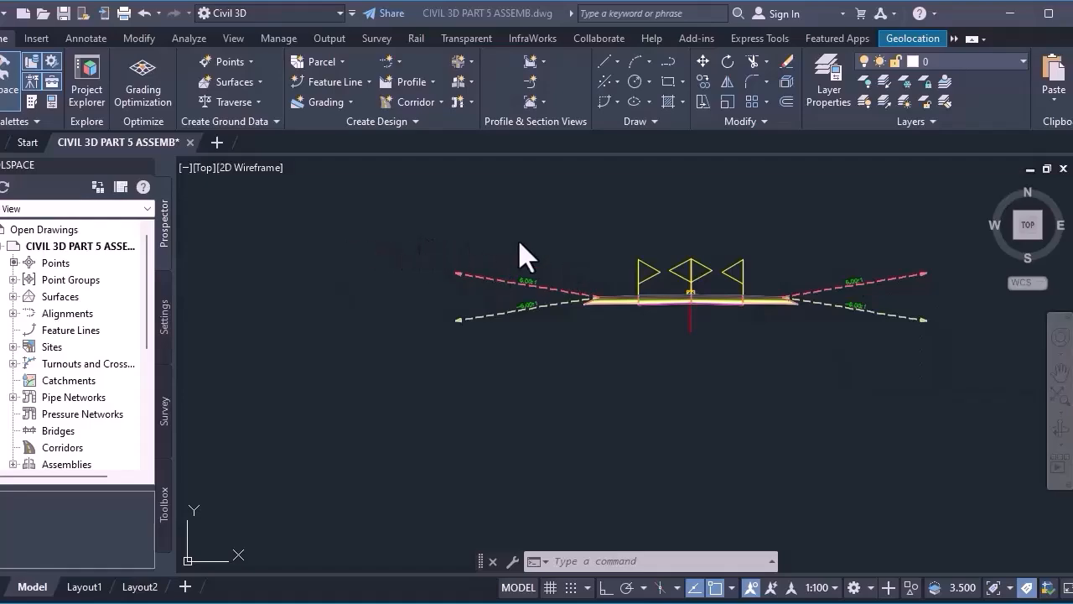
Step: Examine both sides of the finished assembly and expand Surfaces, Assemblies and FULL ASSEMBLY in the Prospector tree down to its baseline
{"action": "scroll", "coordinate": [598, 307], "scroll_direction": "up", "scroll_amount": 4}
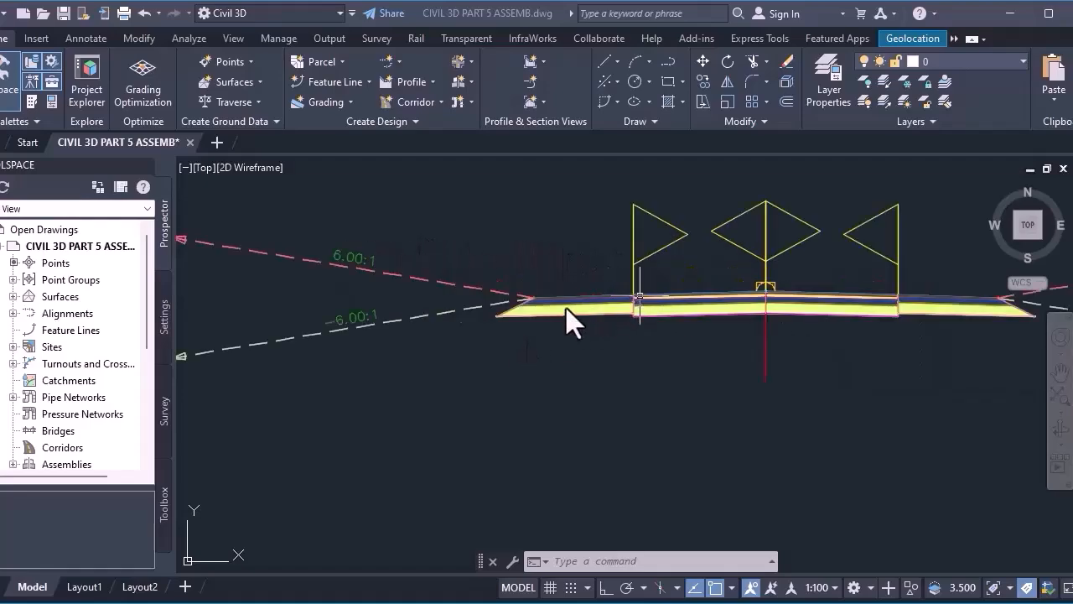
{"action": "scroll", "coordinate": [498, 344], "scroll_direction": "down", "scroll_amount": 2}
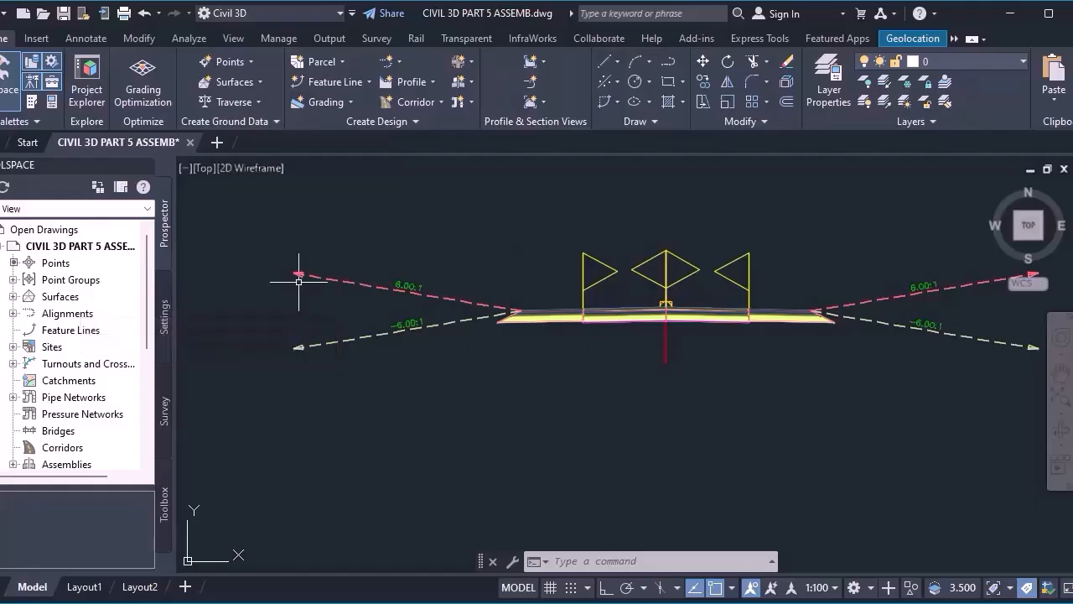
{"action": "scroll", "coordinate": [58, 336], "scroll_direction": "down", "scroll_amount": 1}
{"action": "scroll", "coordinate": [58, 336], "scroll_direction": "up", "scroll_amount": 1}
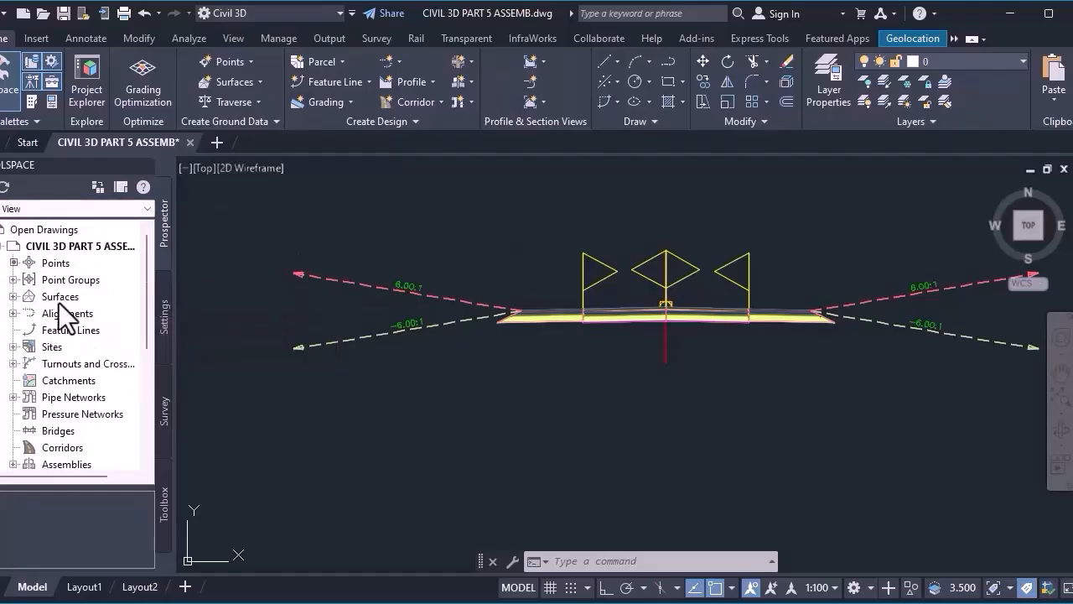
{"action": "left_click", "coordinate": [13, 297]}
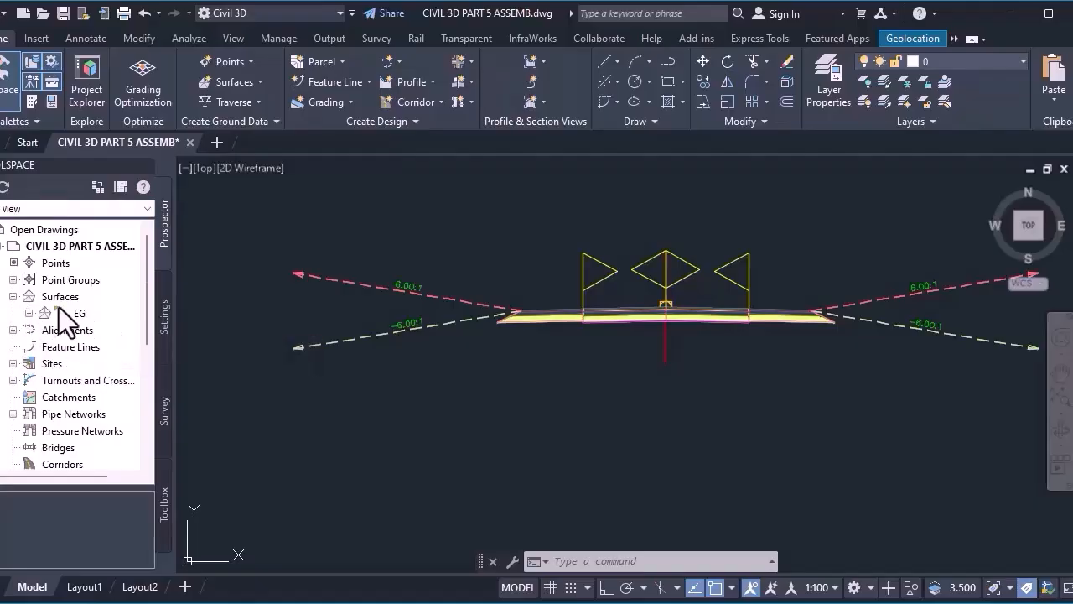
{"action": "scroll", "coordinate": [70, 360], "scroll_direction": "down", "scroll_amount": 1}
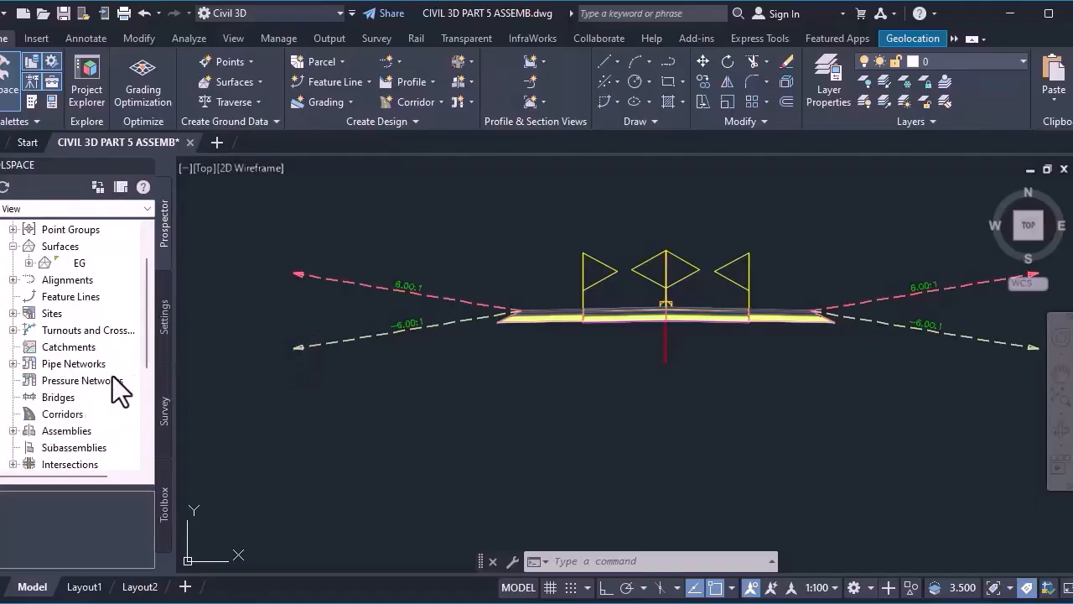
{"action": "scroll", "coordinate": [93, 394], "scroll_direction": "down", "scroll_amount": 1}
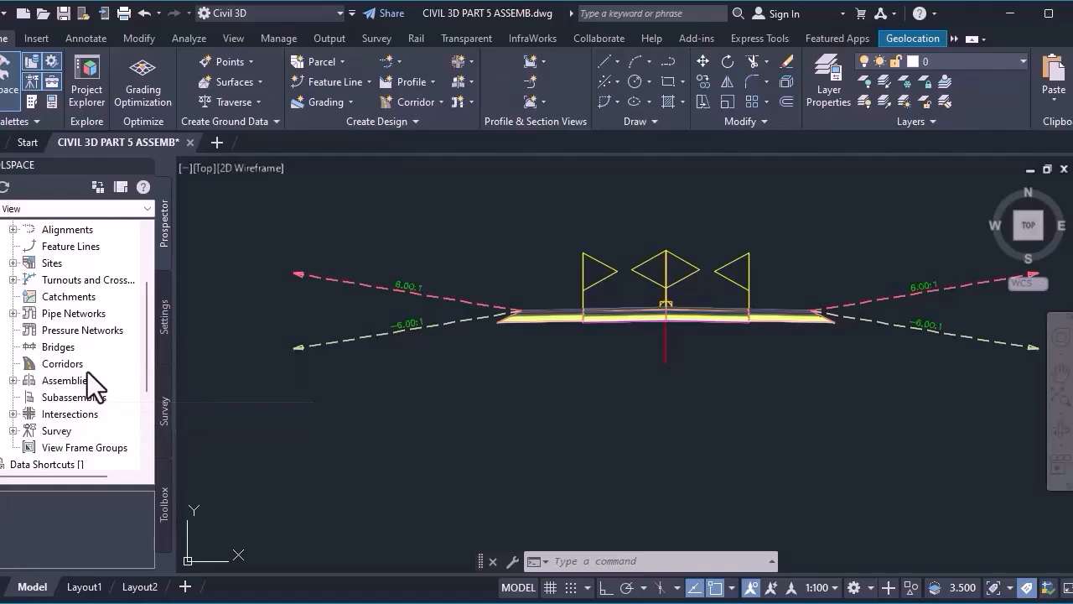
{"action": "scroll", "coordinate": [88, 371], "scroll_direction": "down", "scroll_amount": 1}
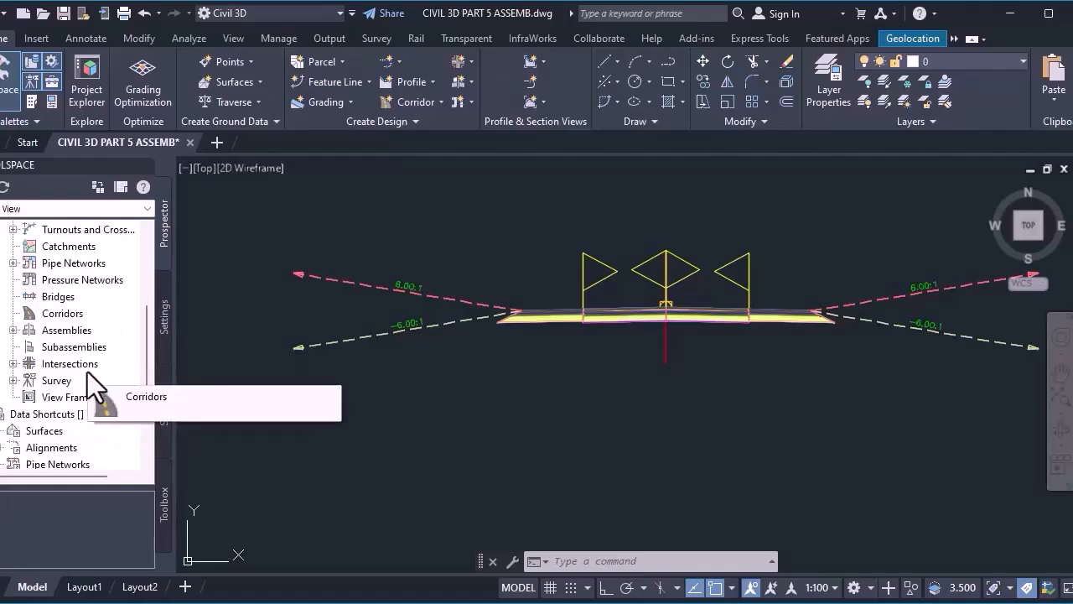
{"action": "left_click", "coordinate": [13, 330]}
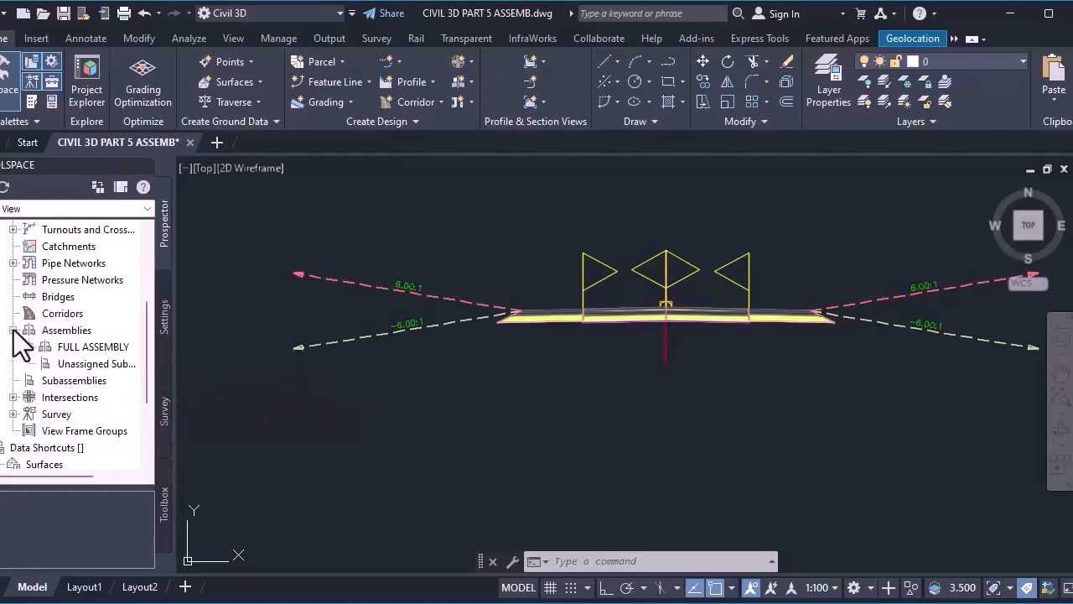
{"action": "left_click", "coordinate": [84, 347]}
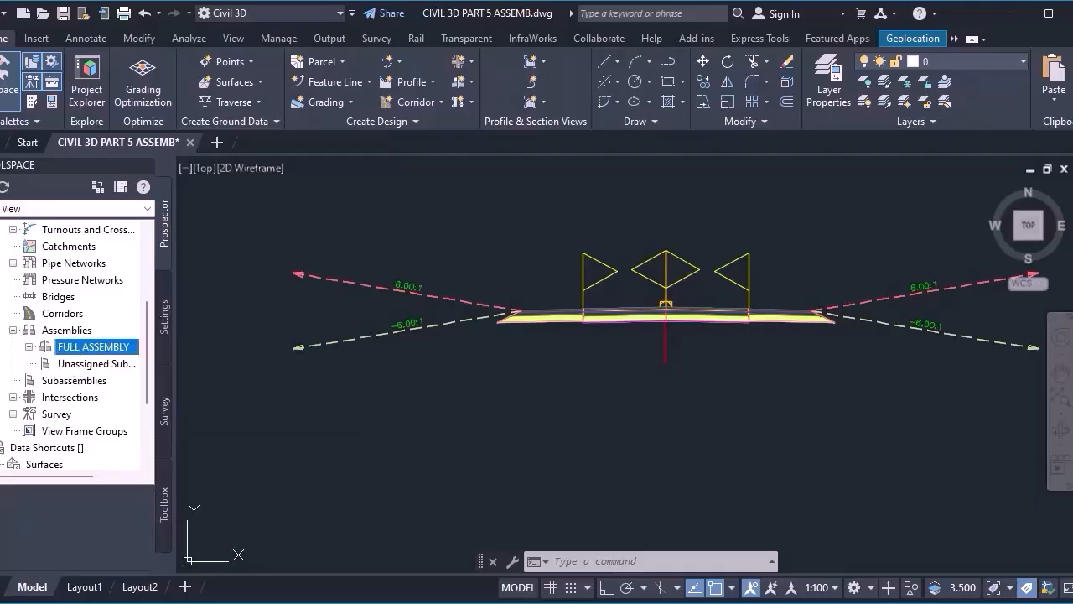
{"action": "left_click", "coordinate": [28, 348]}
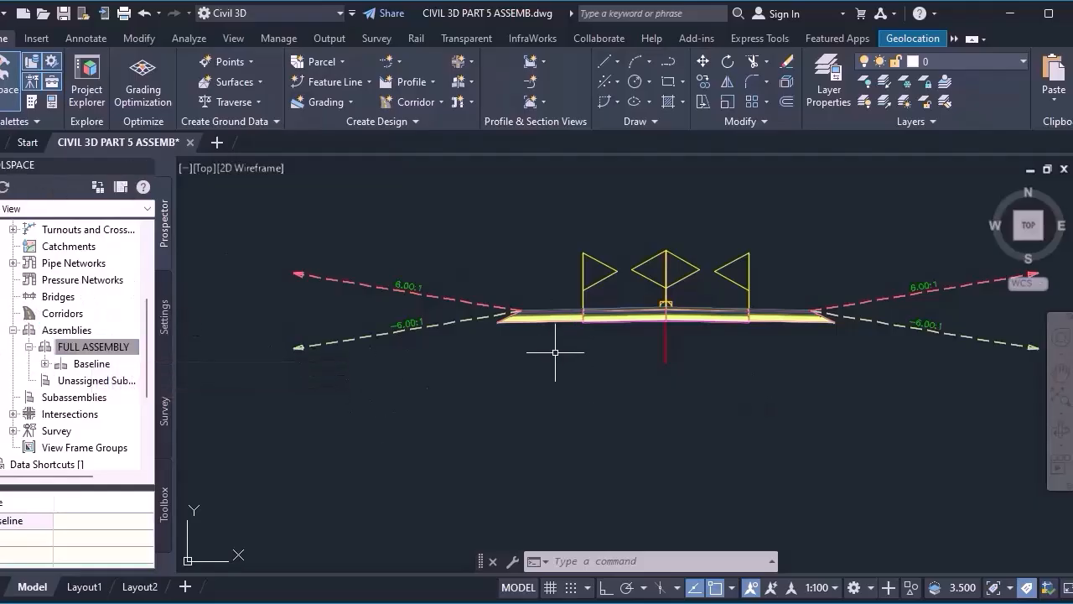
{"action": "scroll", "coordinate": [478, 367], "scroll_direction": "down", "scroll_amount": 3}
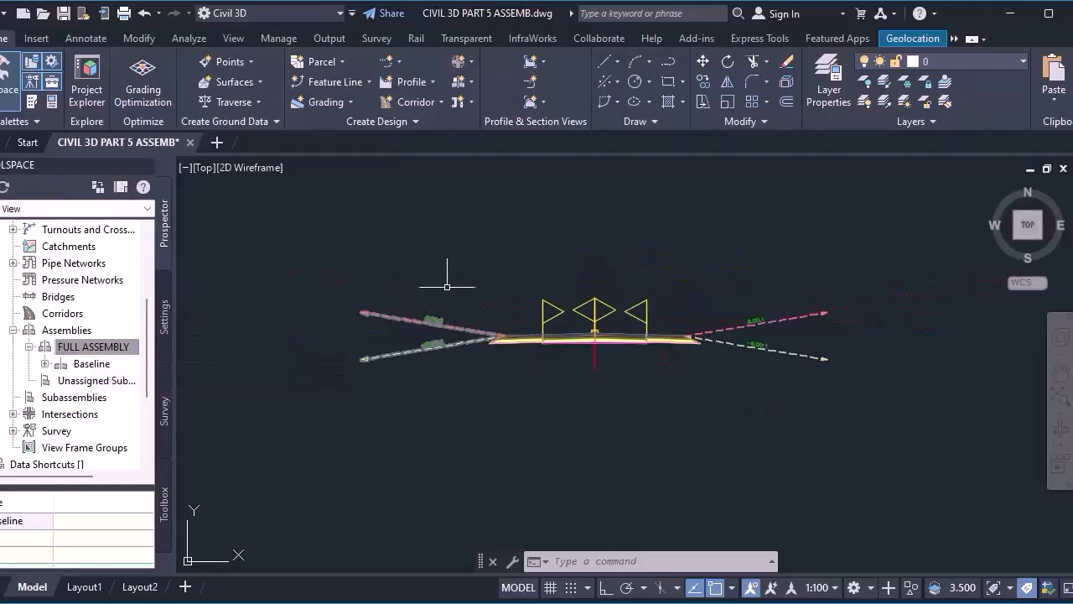
{"action": "left_click", "coordinate": [366, 241]}
{"action": "left_click", "coordinate": [795, 369]}
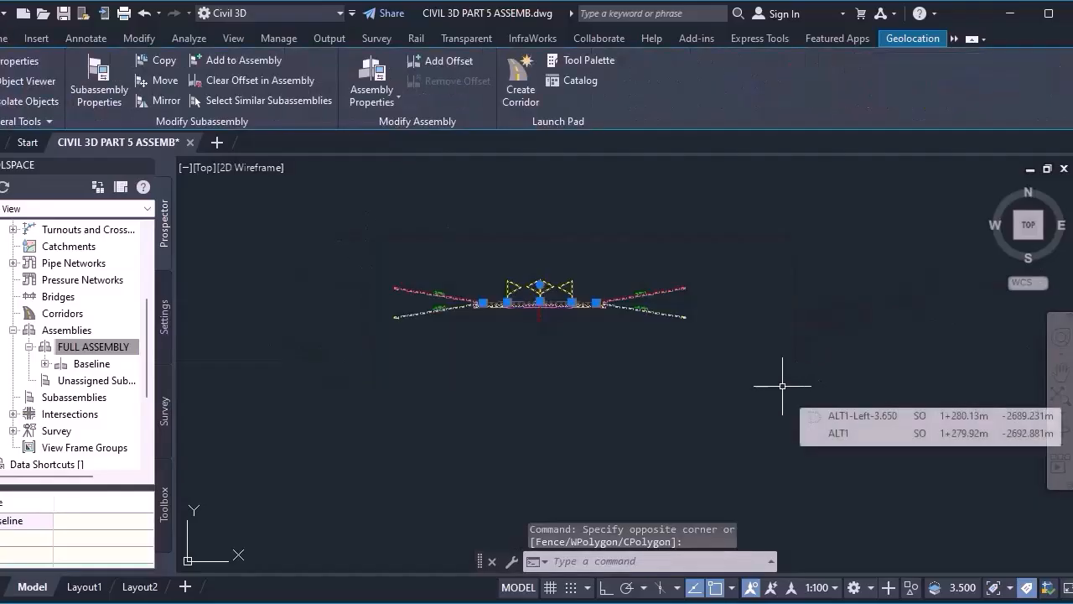
{"action": "key", "text": "Escape"}
{"action": "scroll", "coordinate": [630, 259], "scroll_direction": "up", "scroll_amount": 6}
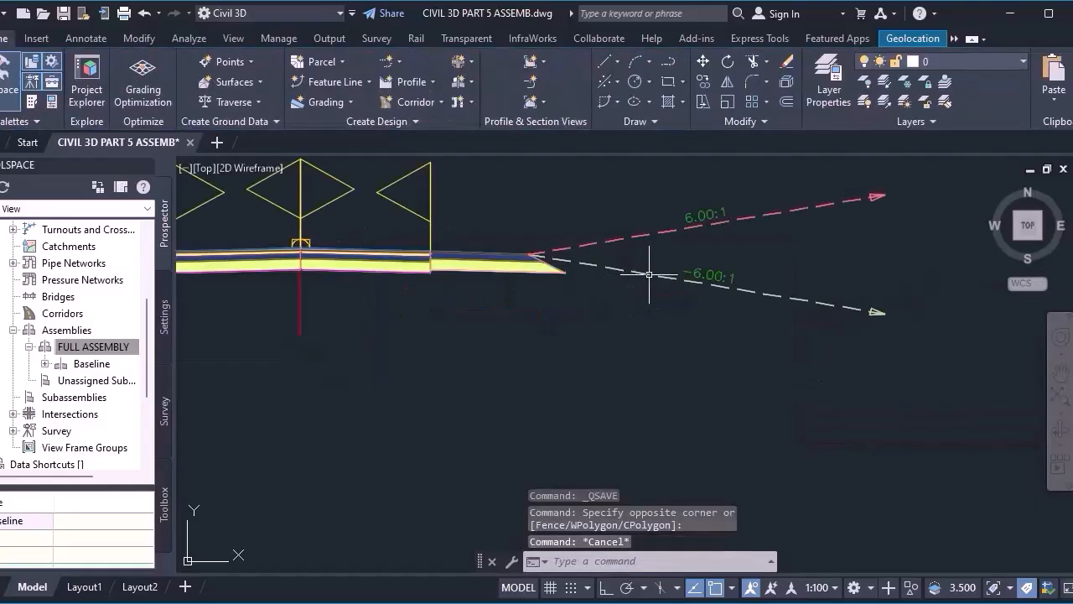
Step: Select the complete FULL ASSEMBLY with its lanes, shoulders and daylight slopes and copy it to the clipboard
{"action": "middle_click_drag", "start_coordinate": [649, 275], "coordinate": [977, 299]}
{"action": "left_click", "coordinate": [546, 277]}
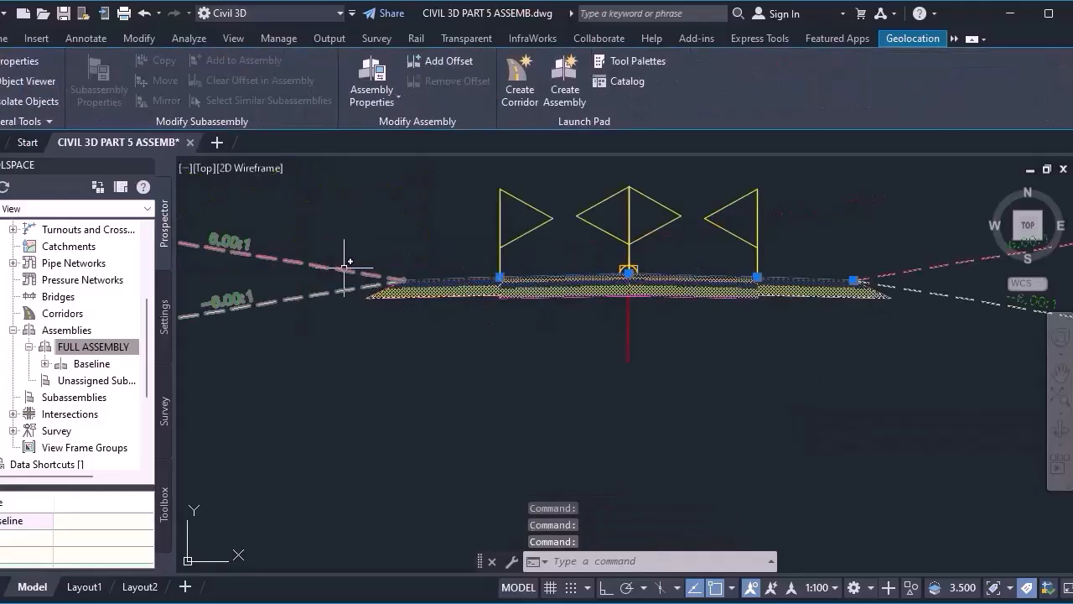
{"action": "scroll", "coordinate": [344, 266], "scroll_direction": "down", "scroll_amount": 4}
{"action": "scroll", "coordinate": [488, 277], "scroll_direction": "up", "scroll_amount": 5}
{"action": "left_click", "coordinate": [503, 231]}
{"action": "key", "text": "ctrl+c"}
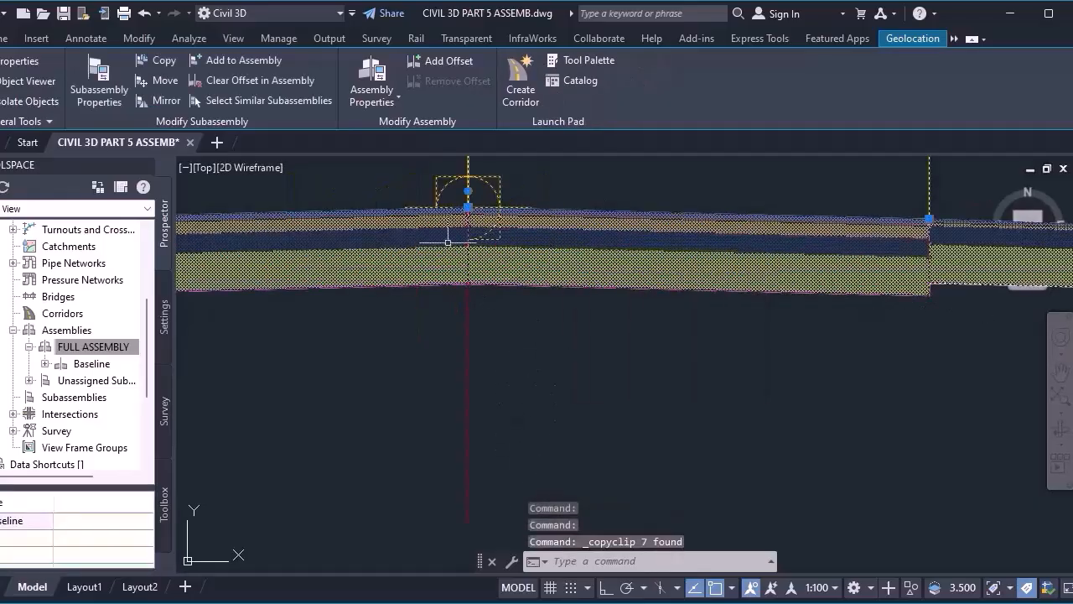
Step: Paste the copied assembly into the empty area below the original FULL ASSEMBLY
{"action": "right_click", "coordinate": [563, 478]}
{"action": "key", "text": "Escape"}
{"action": "scroll", "coordinate": [595, 331], "scroll_direction": "down", "scroll_amount": 2}
{"action": "right_click", "coordinate": [560, 371]}
{"action": "mouse_move", "coordinate": [640, 435]}
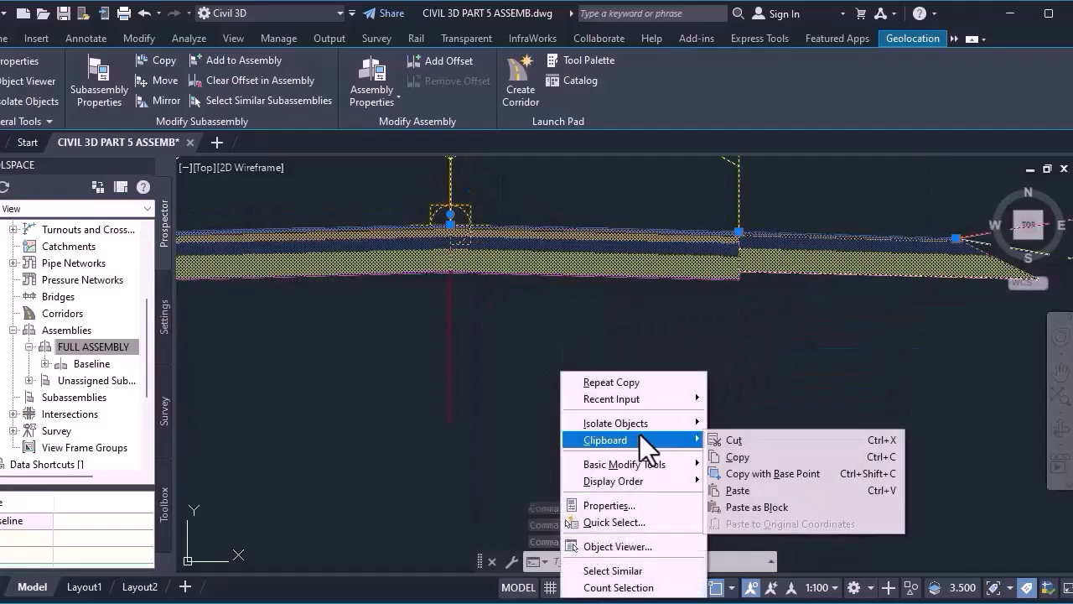
{"action": "left_click", "coordinate": [757, 490]}
{"action": "scroll", "coordinate": [456, 371], "scroll_direction": "down", "scroll_amount": 5}
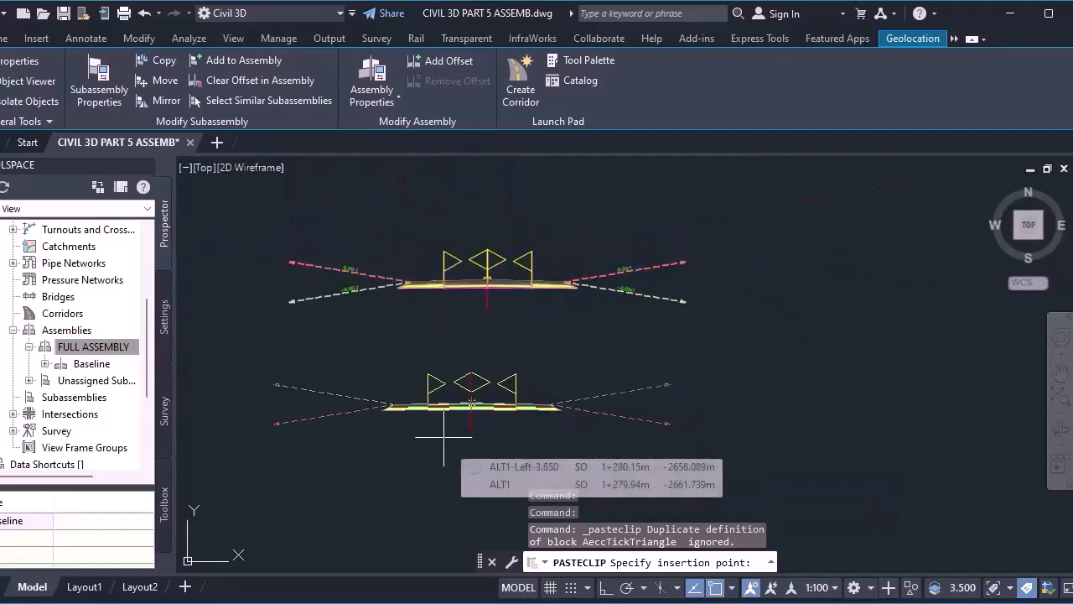
{"action": "left_click", "coordinate": [444, 437]}
{"action": "scroll", "coordinate": [417, 415], "scroll_direction": "up", "scroll_amount": 2}
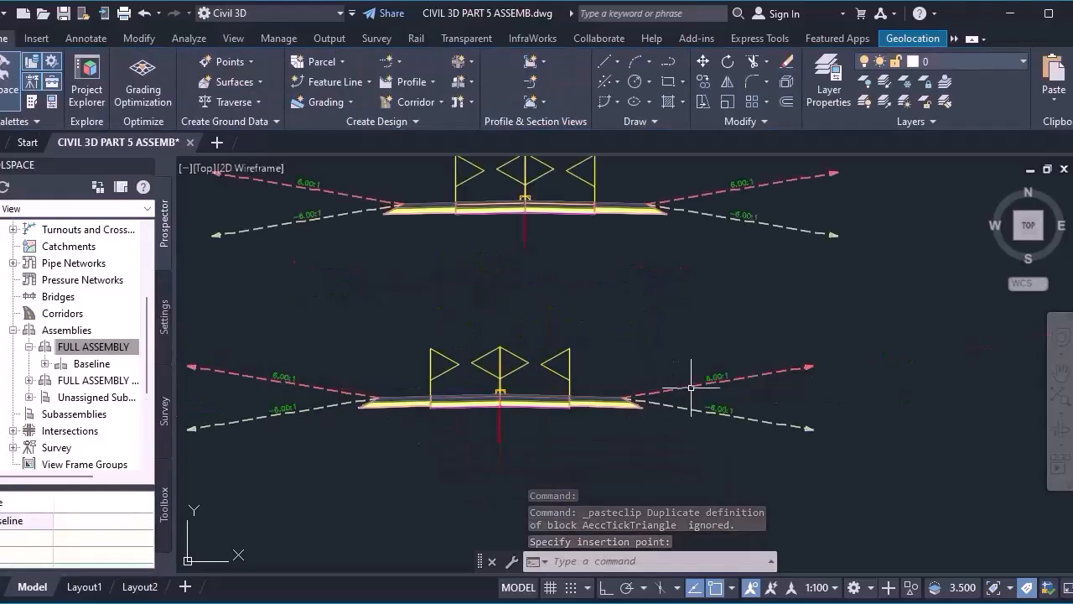
Step: Delete the right-side daylight, shoulder and lane subassemblies from the lower assembly copy
{"action": "left_click", "coordinate": [720, 379]}
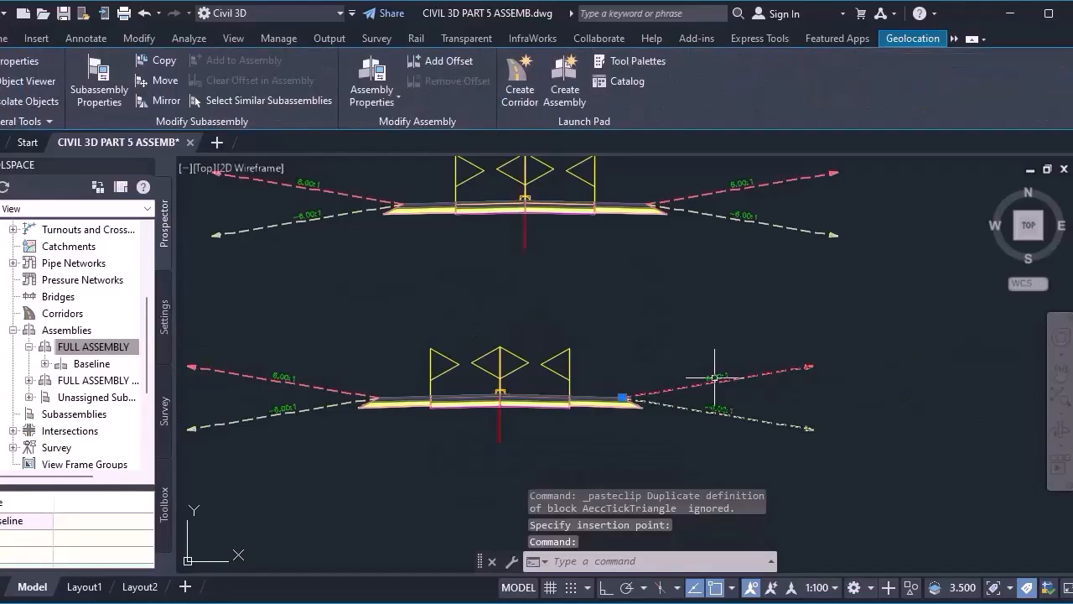
{"action": "key", "text": "Delete"}
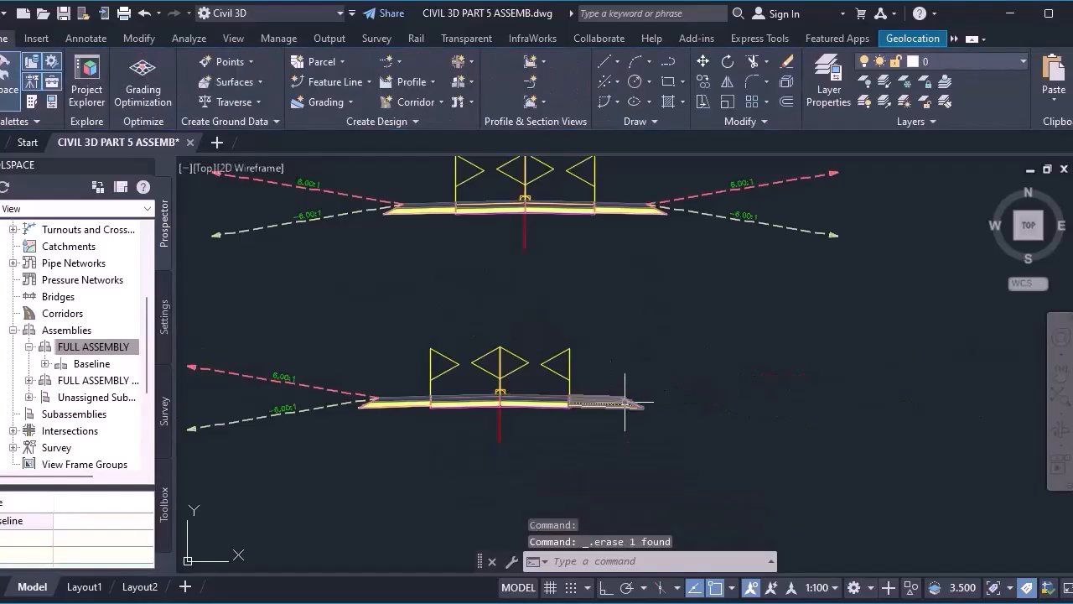
{"action": "left_click", "coordinate": [625, 402]}
{"action": "key", "text": "Delete"}
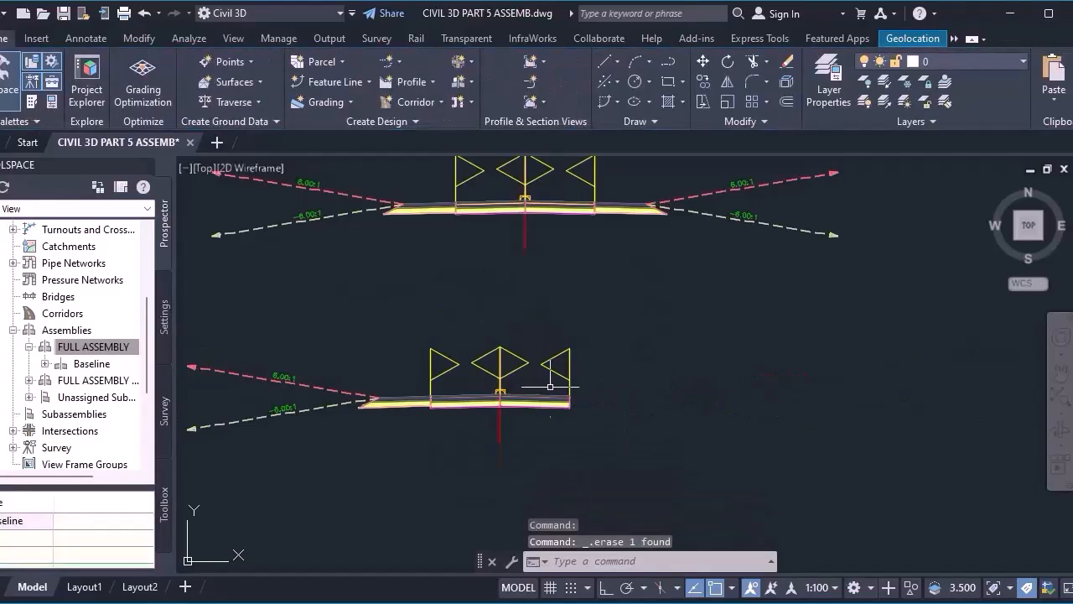
{"action": "left_click", "coordinate": [551, 394]}
{"action": "key", "text": "Delete"}
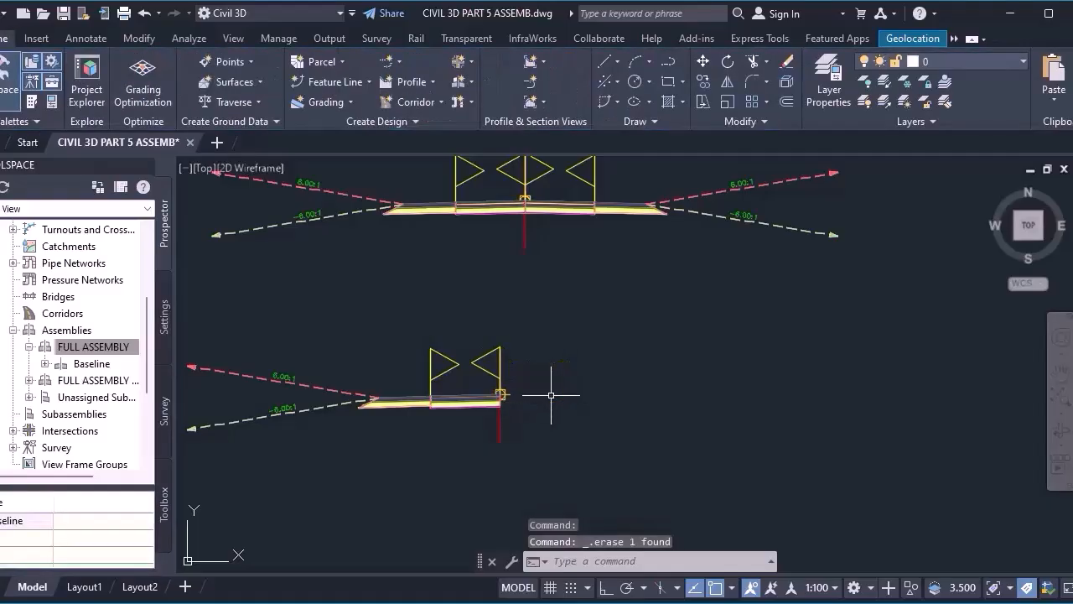
{"action": "scroll", "coordinate": [516, 398], "scroll_direction": "up", "scroll_amount": 2}
{"action": "scroll", "coordinate": [717, 378], "scroll_direction": "down", "scroll_amount": 2}
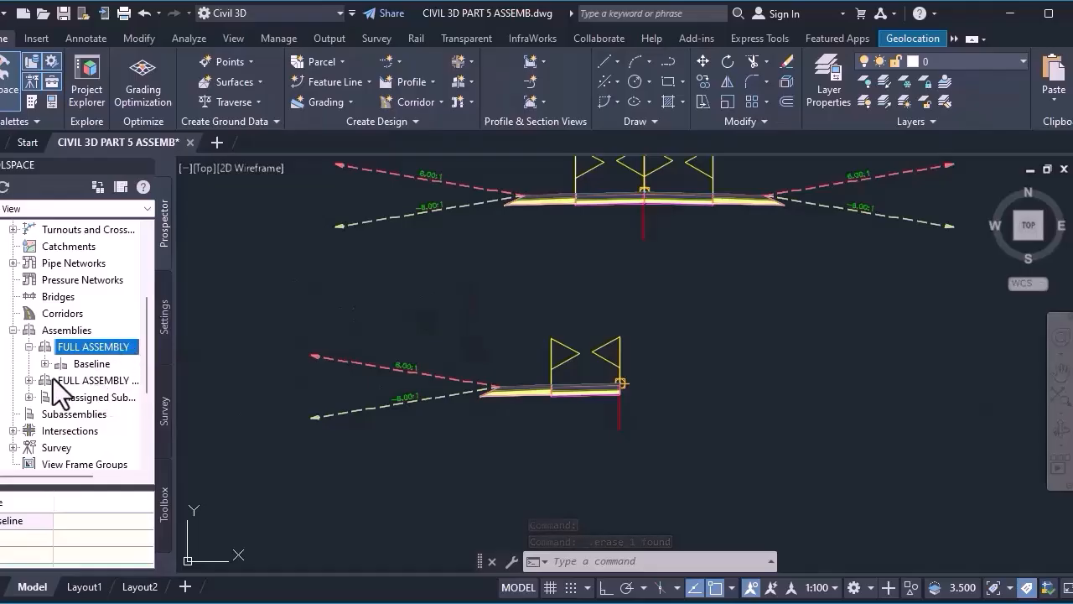
Step: Check the construction items in the lower assembly copy's properties and rename it LEFT HALF ASSEMBLY
{"action": "left_click", "coordinate": [30, 380]}
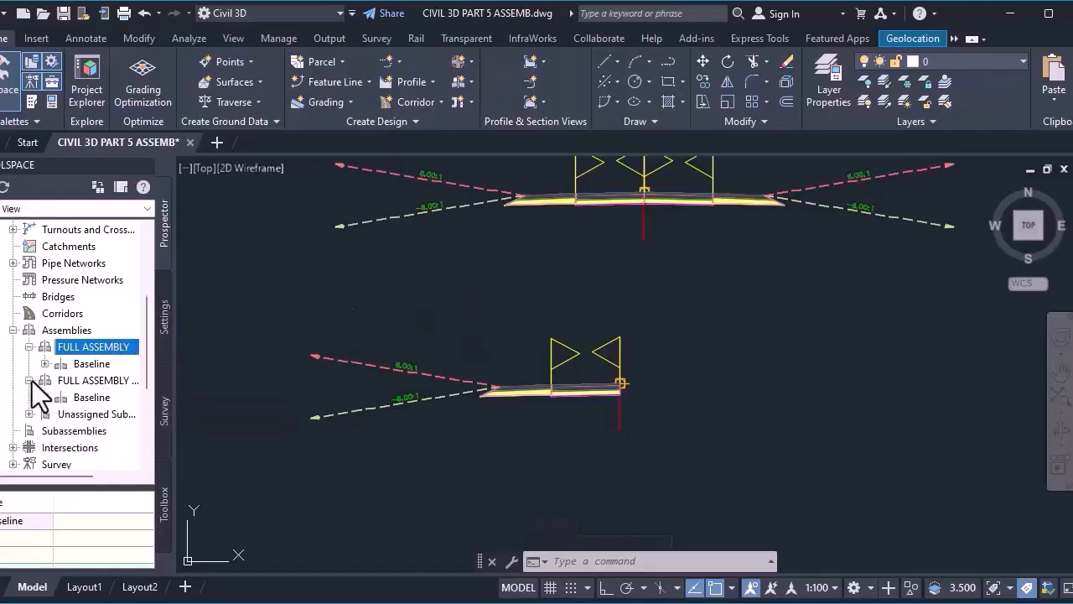
{"action": "left_click", "coordinate": [107, 380]}
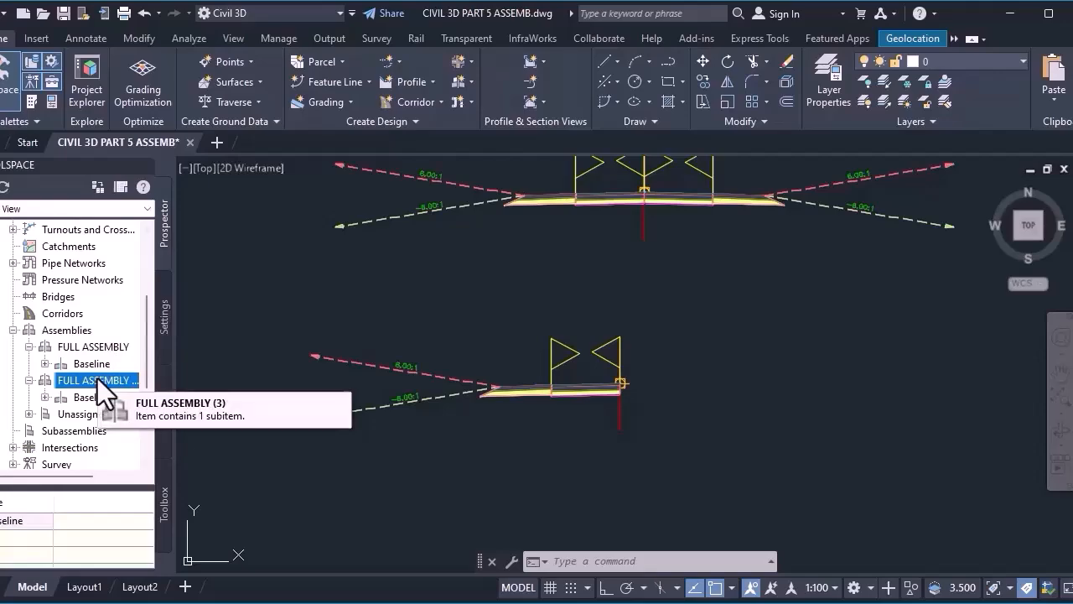
{"action": "right_click", "coordinate": [97, 379]}
{"action": "left_click", "coordinate": [159, 388]}
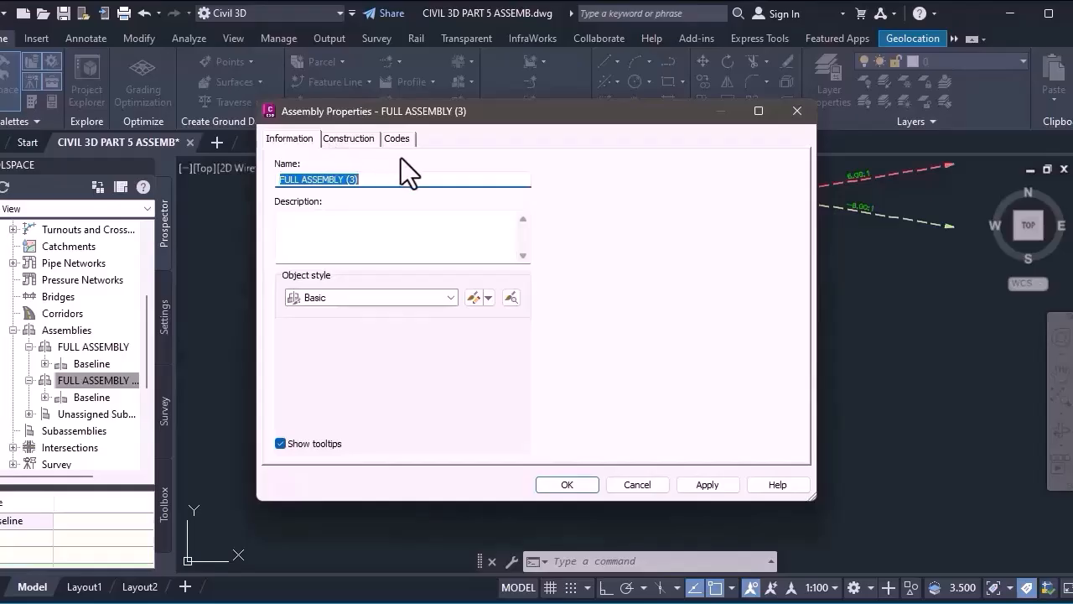
{"action": "left_click", "coordinate": [351, 143]}
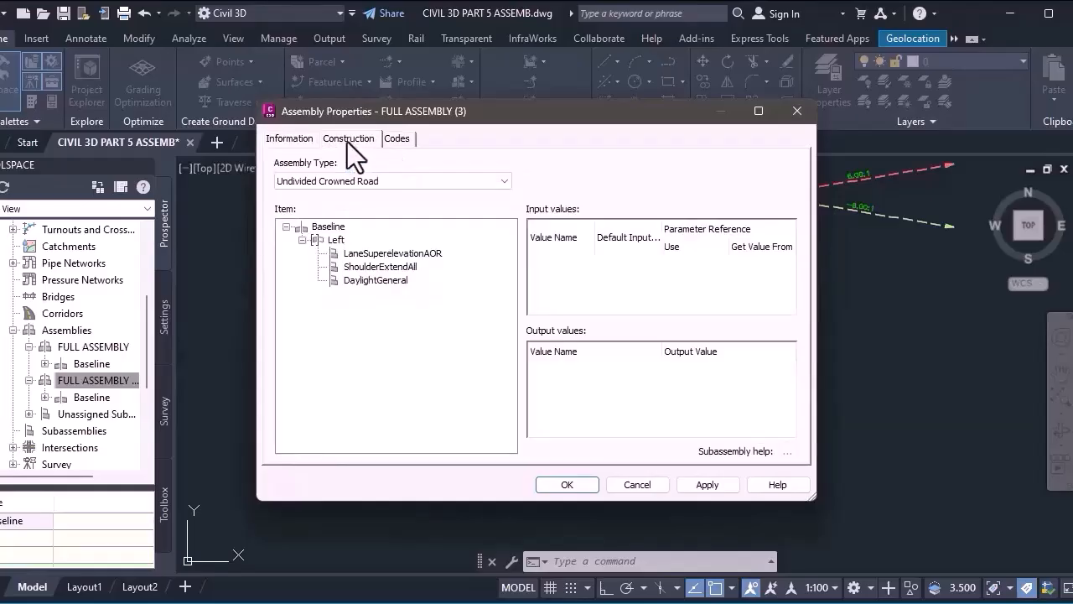
{"action": "left_click", "coordinate": [272, 138]}
{"action": "left_click", "coordinate": [381, 179]}
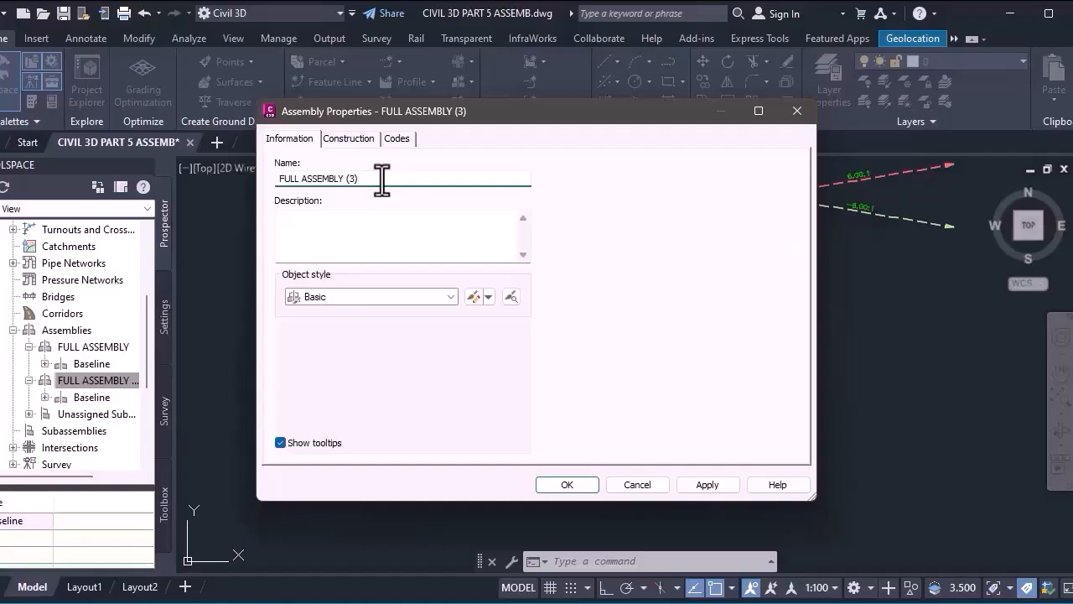
{"action": "left_click_drag", "start_coordinate": [382, 179], "coordinate": [209, 191]}
{"action": "type", "text": "LEFT HALF ASSEMBLY"}
{"action": "left_click", "coordinate": [567, 484]}
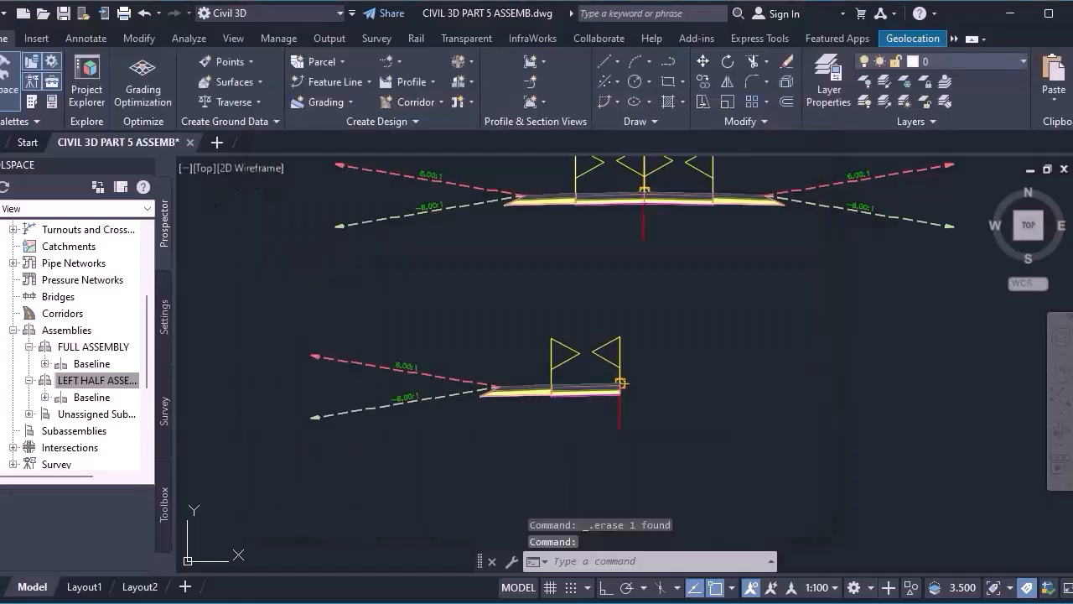
Step: Select the original FULL ASSEMBLY above the left half assembly and copy all its parts to the clipboard again
{"action": "scroll", "coordinate": [450, 377], "scroll_direction": "down", "scroll_amount": 4}
{"action": "left_click", "coordinate": [355, 224]}
{"action": "left_click", "coordinate": [751, 341]}
{"action": "scroll", "coordinate": [606, 299], "scroll_direction": "up", "scroll_amount": 4}
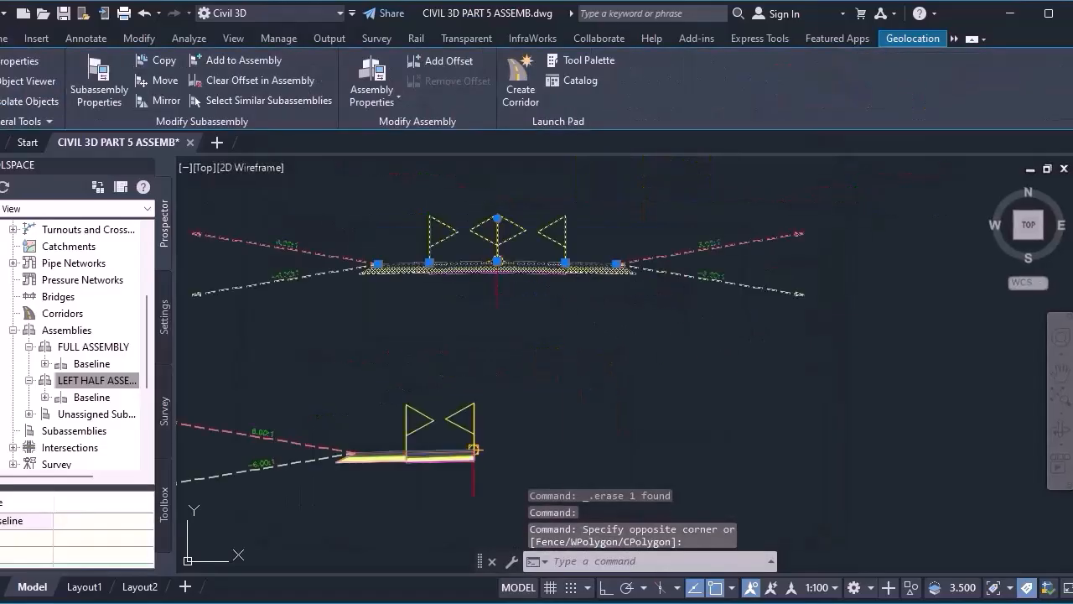
{"action": "right_click", "coordinate": [572, 288]}
{"action": "mouse_move", "coordinate": [637, 355]}
{"action": "left_click", "coordinate": [781, 372]}
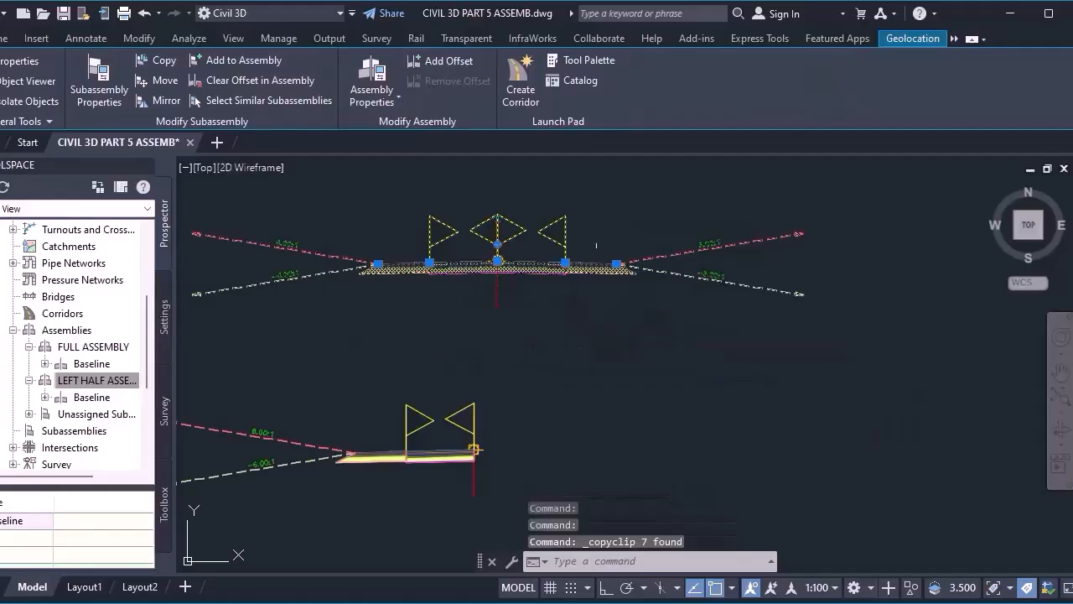
Step: Paste another copy of the FULL ASSEMBLY into the empty area to the right of the left half assembly
{"action": "scroll", "coordinate": [595, 296], "scroll_direction": "down", "scroll_amount": 3}
{"action": "scroll", "coordinate": [595, 295], "scroll_direction": "down", "scroll_amount": 2}
{"action": "right_click", "coordinate": [656, 366]}
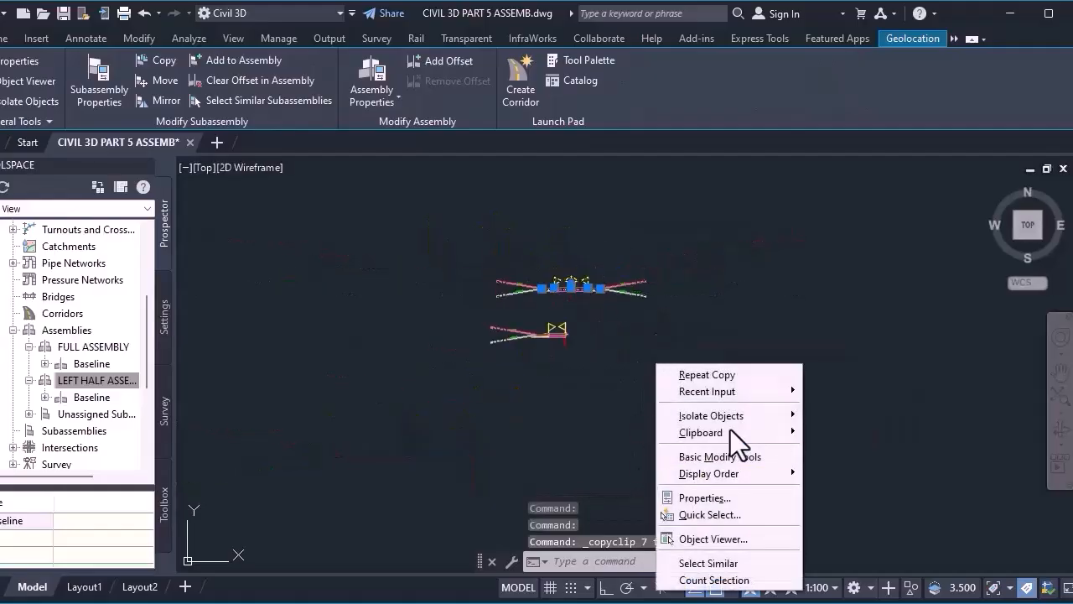
{"action": "mouse_move", "coordinate": [731, 431]}
{"action": "left_click", "coordinate": [834, 483]}
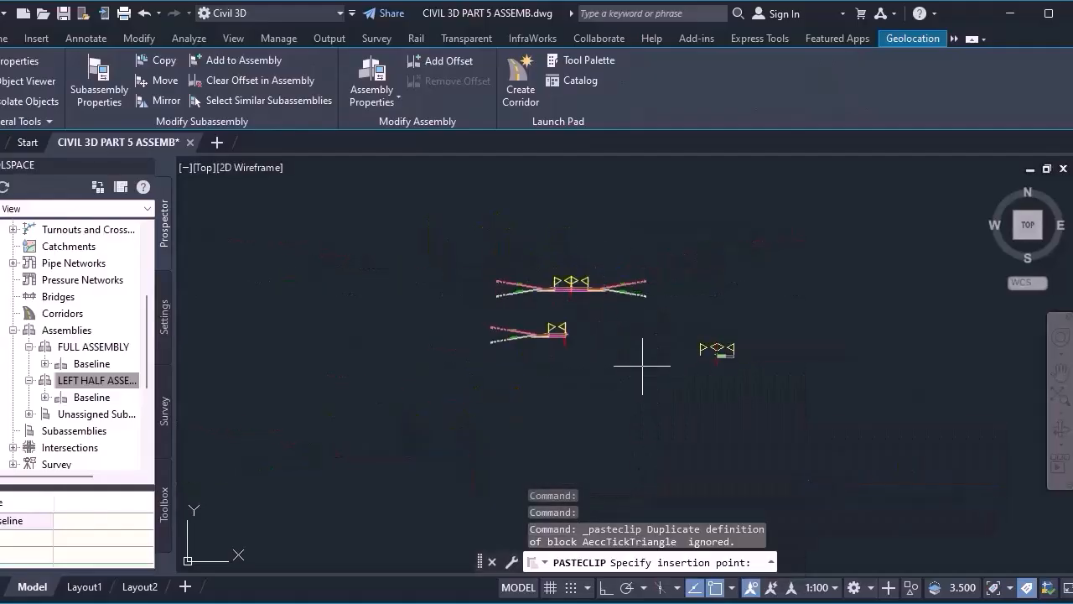
{"action": "scroll", "coordinate": [633, 356], "scroll_direction": "up", "scroll_amount": 2}
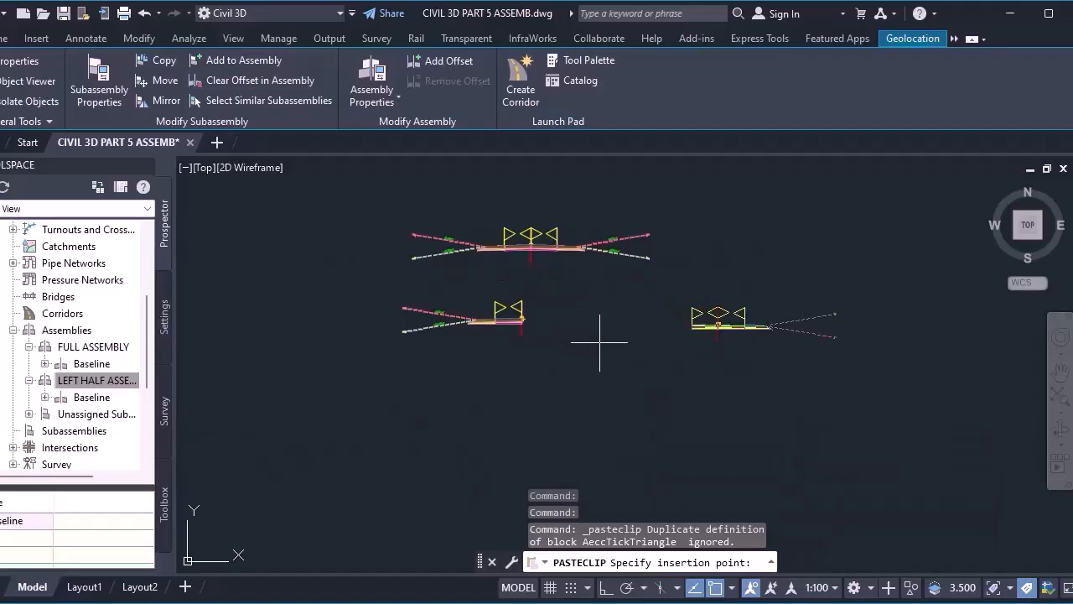
{"action": "left_click", "coordinate": [611, 346]}
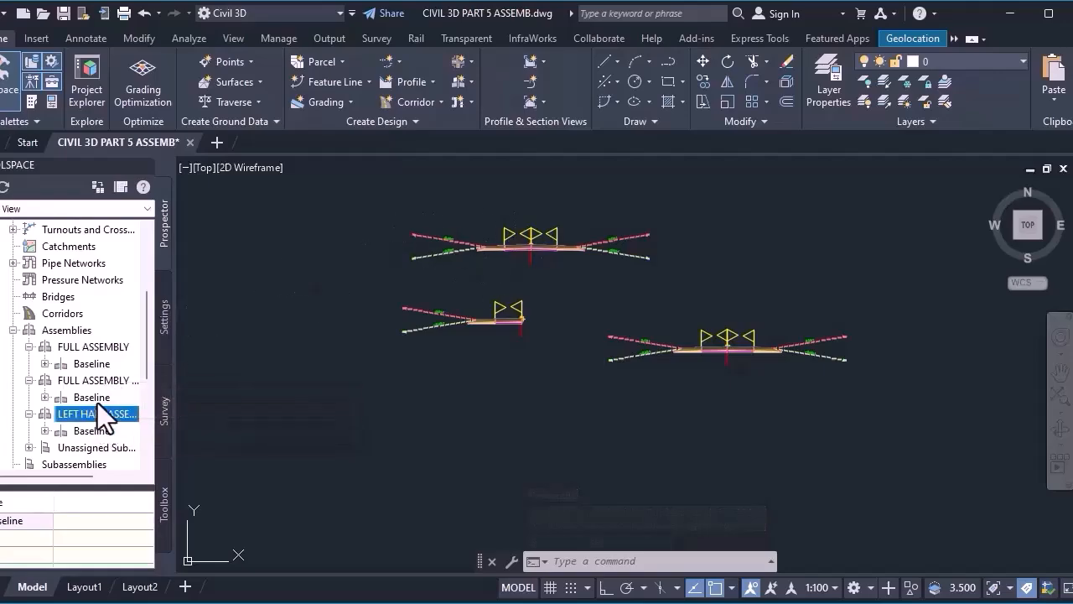
Step: Rename the new copy, FULL ASSEMBLY (3), as RIGHT HALF ASSEMBLY in its assembly properties
{"action": "scroll", "coordinate": [110, 362], "scroll_direction": "down", "scroll_amount": 1}
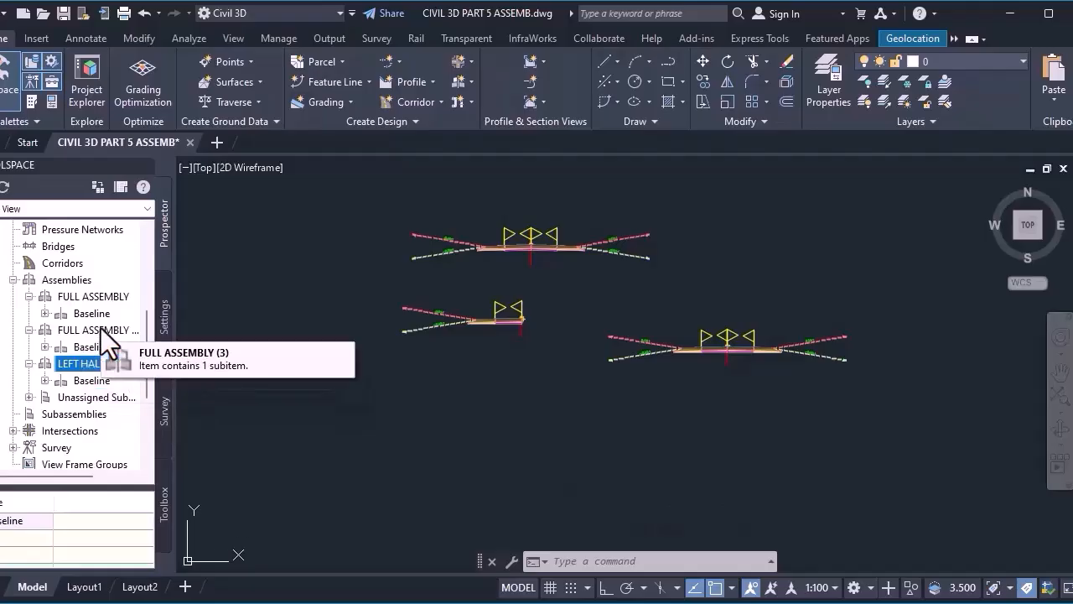
{"action": "left_click", "coordinate": [102, 330]}
{"action": "right_click", "coordinate": [102, 330]}
{"action": "left_click", "coordinate": [137, 335]}
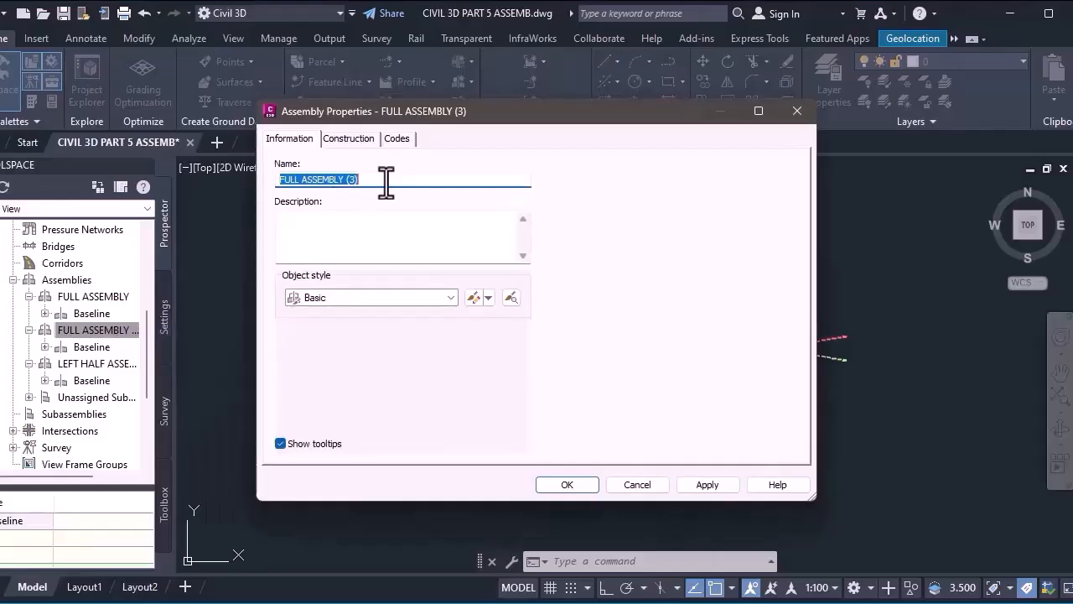
{"action": "type", "text": "RIGHT HALF ASS"}
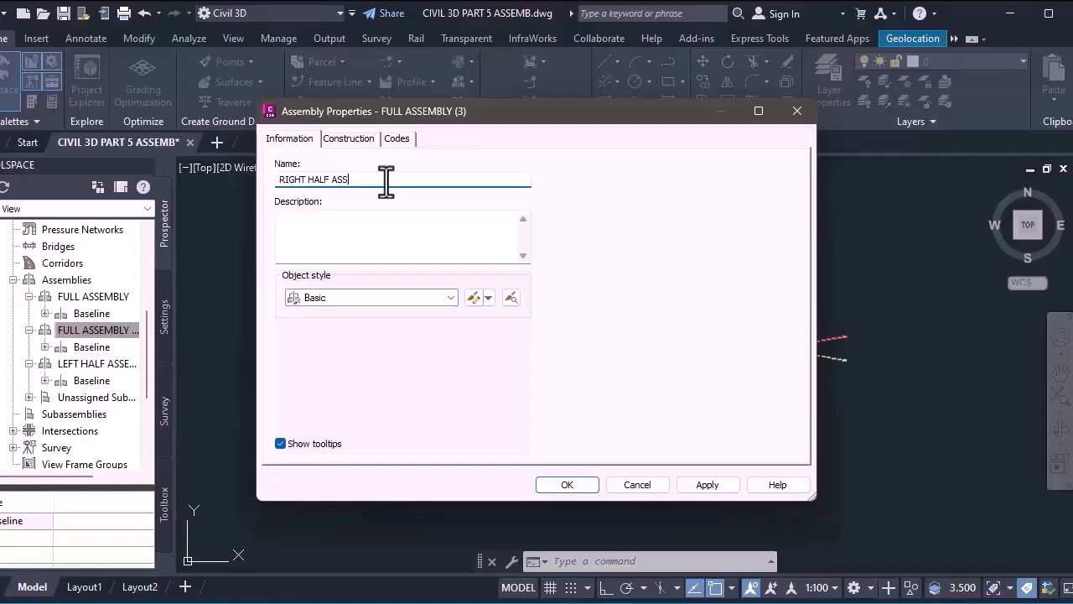
{"action": "left_click", "coordinate": [560, 484]}
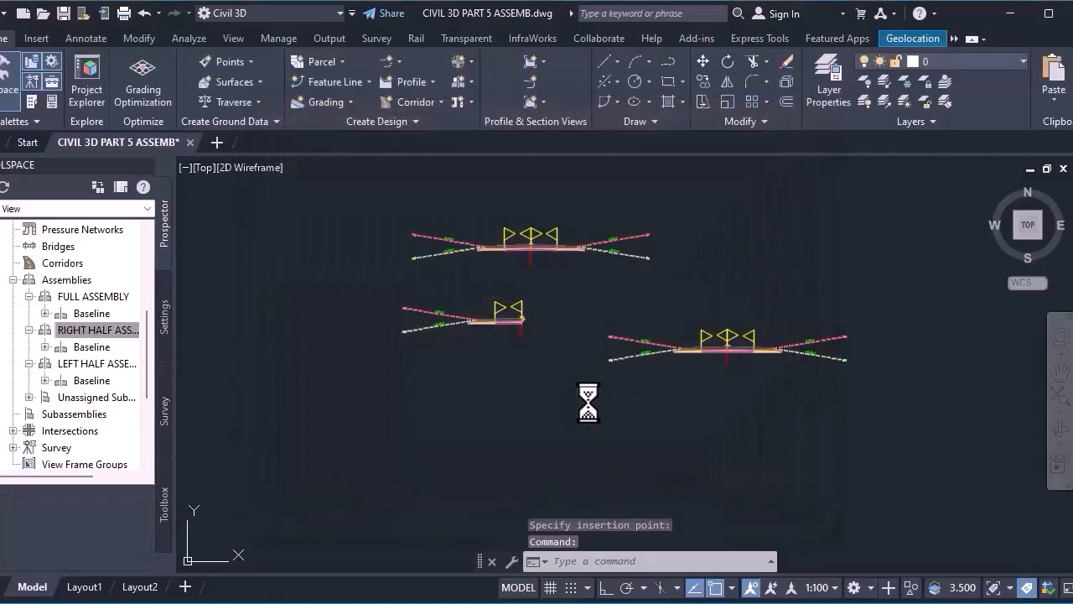
Step: Delete the left-side daylight, shoulder and lane subassemblies from the right half assembly and save the drawing
{"action": "scroll", "coordinate": [746, 360], "scroll_direction": "up", "scroll_amount": 4}
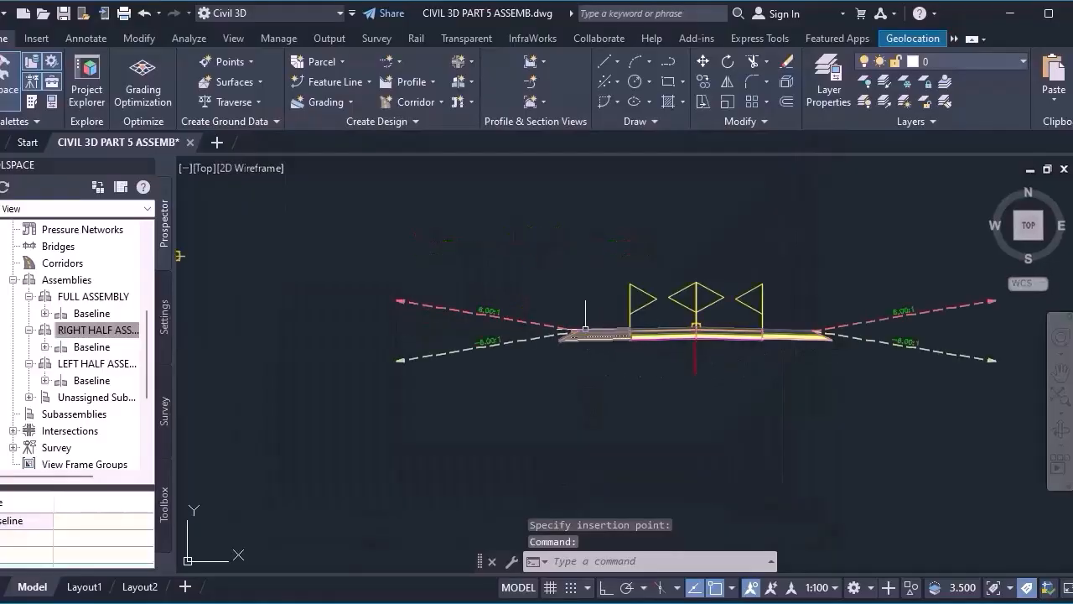
{"action": "left_click", "coordinate": [579, 332]}
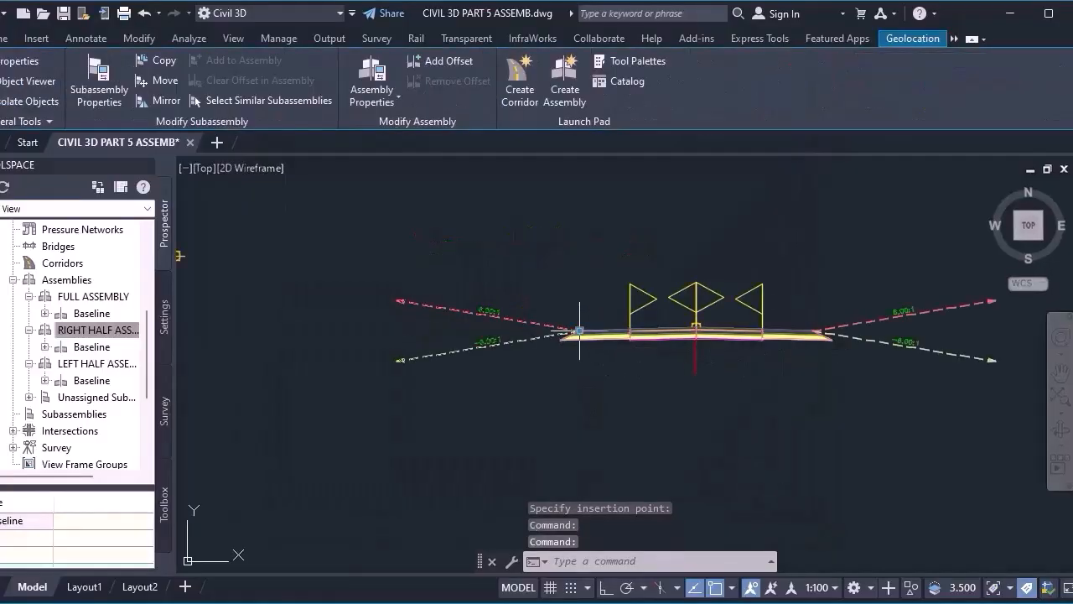
{"action": "key", "text": "Delete"}
{"action": "left_click", "coordinate": [642, 334]}
{"action": "key", "text": "Delete"}
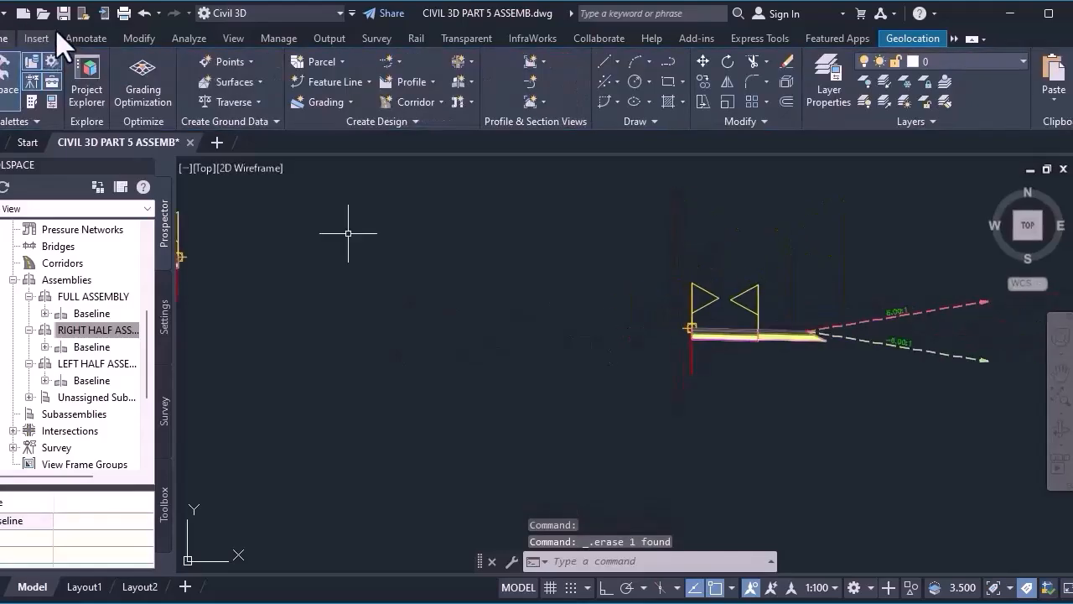
{"action": "left_click", "coordinate": [62, 14]}
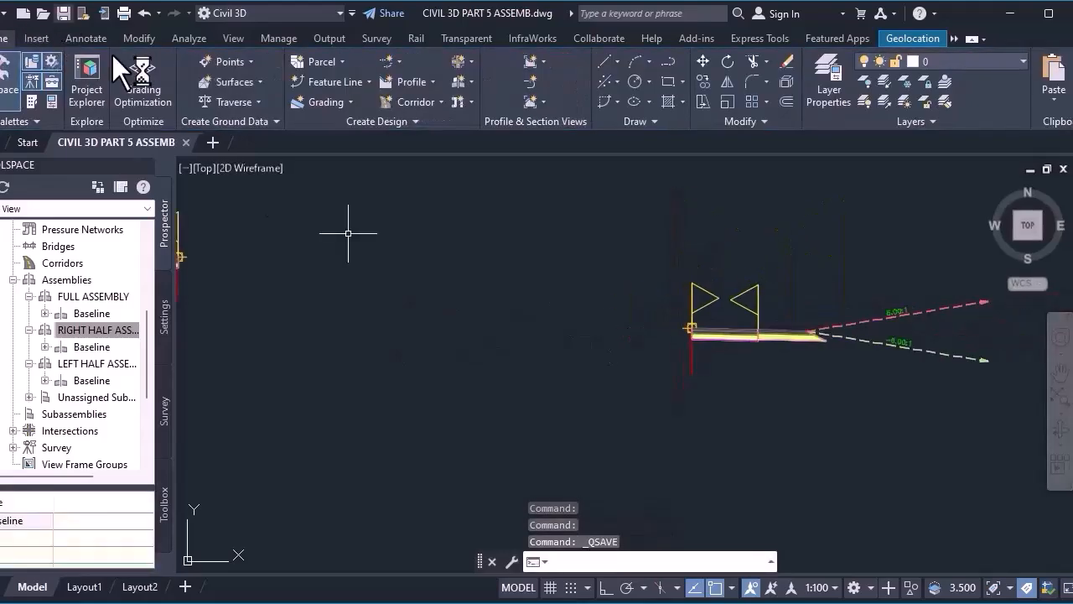
Step: Examine the road intersection in the plan view, including the curved edges where the two roads join
{"action": "scroll", "coordinate": [350, 235], "scroll_direction": "down", "scroll_amount": 2}
{"action": "scroll", "coordinate": [473, 290], "scroll_direction": "down", "scroll_amount": 1}
{"action": "scroll", "coordinate": [587, 247], "scroll_direction": "down", "scroll_amount": 3}
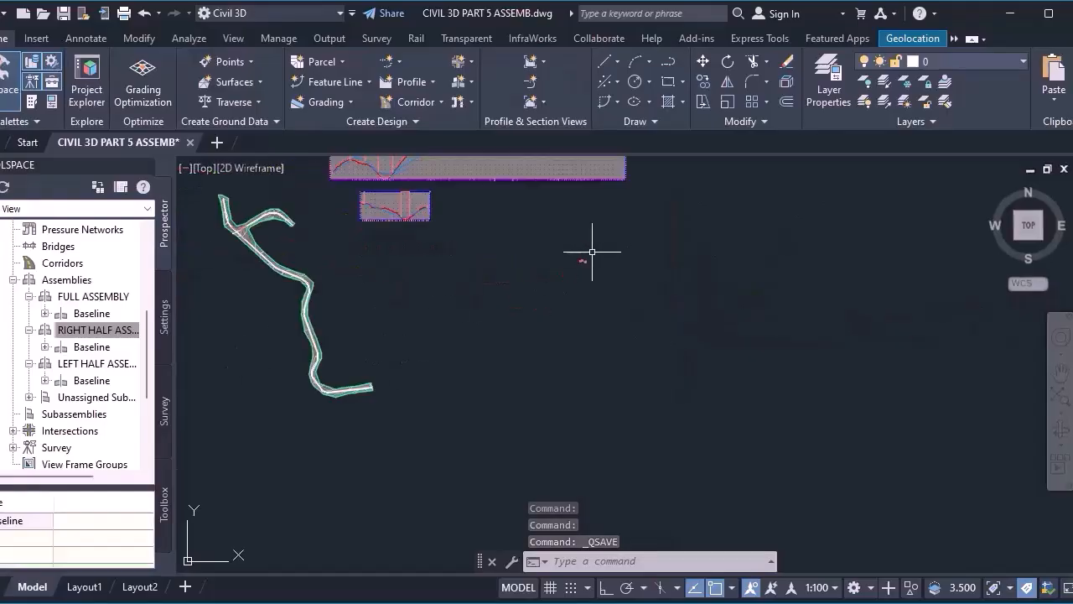
{"action": "scroll", "coordinate": [336, 252], "scroll_direction": "up", "scroll_amount": 4}
{"action": "scroll", "coordinate": [323, 371], "scroll_direction": "up", "scroll_amount": 2}
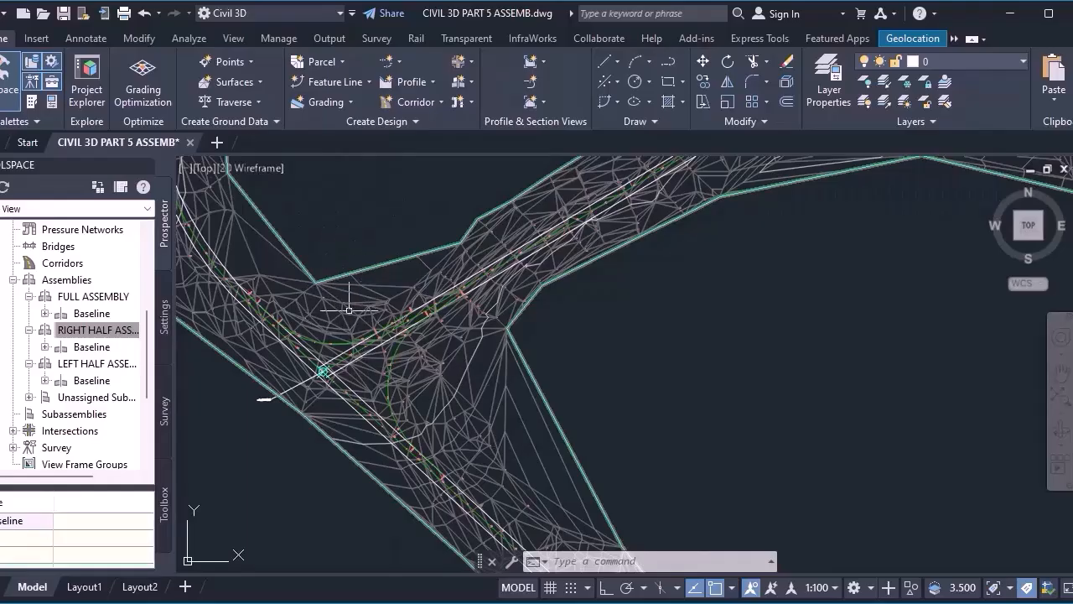
{"action": "scroll", "coordinate": [323, 364], "scroll_direction": "up", "scroll_amount": 3}
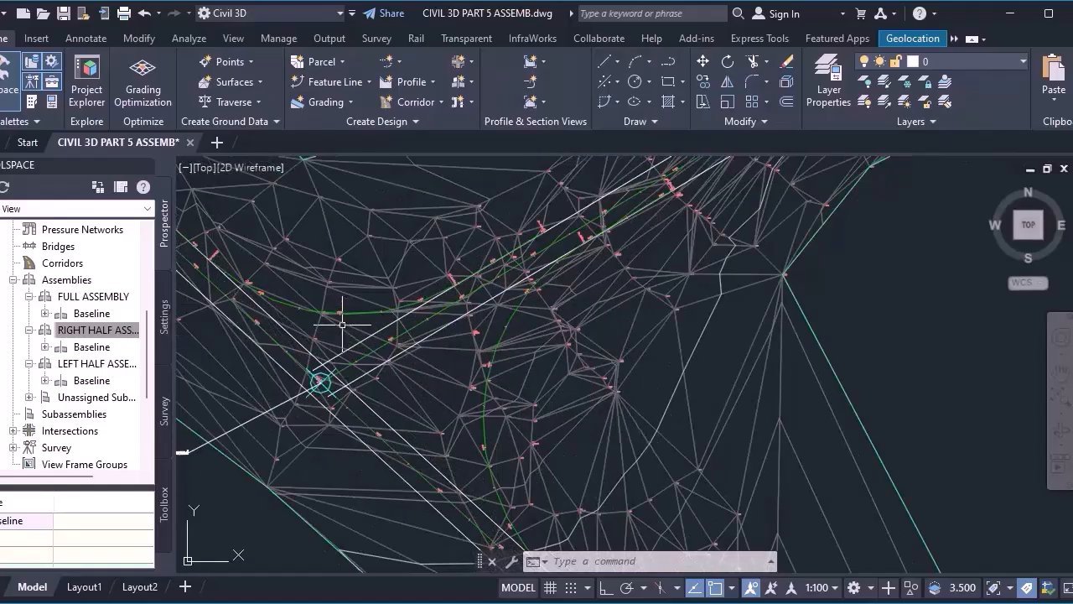
{"action": "scroll", "coordinate": [366, 287], "scroll_direction": "down", "scroll_amount": 3}
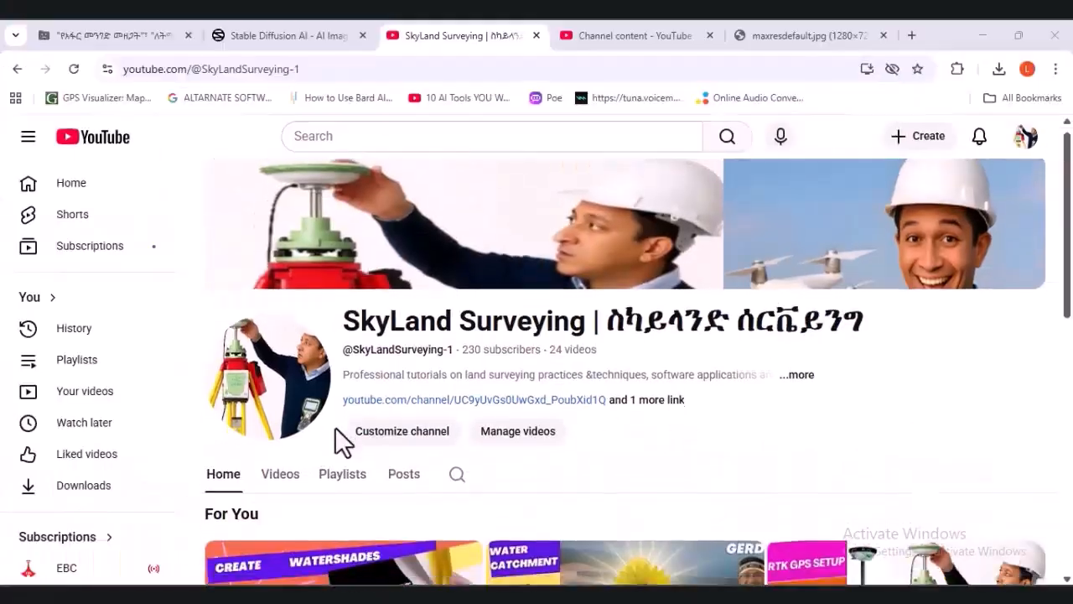
Step: Switch to the browser and look through the SkyLand Surveying channel's home page and suggested videos on YouTube
{"action": "scroll", "coordinate": [339, 440], "scroll_direction": "down", "scroll_amount": 6}
{"action": "scroll", "coordinate": [339, 441], "scroll_direction": "up", "scroll_amount": 6}
{"action": "left_click", "coordinate": [1041, 475]}
{"action": "left_click", "coordinate": [1041, 476]}
{"action": "scroll", "coordinate": [812, 503], "scroll_direction": "down", "scroll_amount": 1}
{"action": "scroll", "coordinate": [813, 503], "scroll_direction": "up", "scroll_amount": 3}
{"action": "scroll", "coordinate": [1038, 503], "scroll_direction": "down", "scroll_amount": 6}
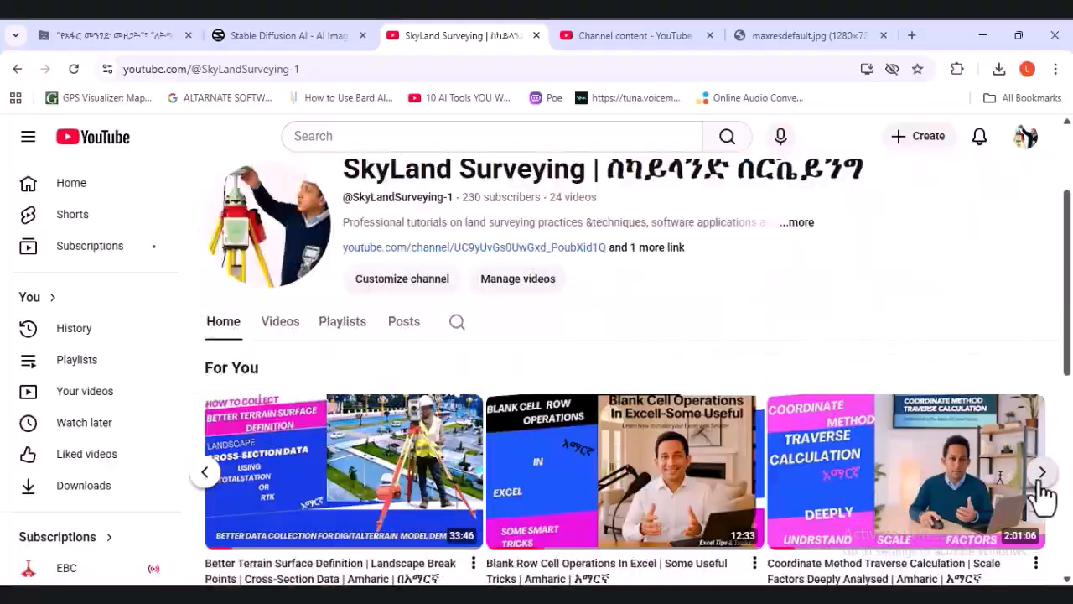
{"action": "scroll", "coordinate": [977, 532], "scroll_direction": "up", "scroll_amount": 6}
{"action": "scroll", "coordinate": [1006, 545], "scroll_direction": "down", "scroll_amount": 1}
{"action": "scroll", "coordinate": [998, 528], "scroll_direction": "down", "scroll_amount": 2}
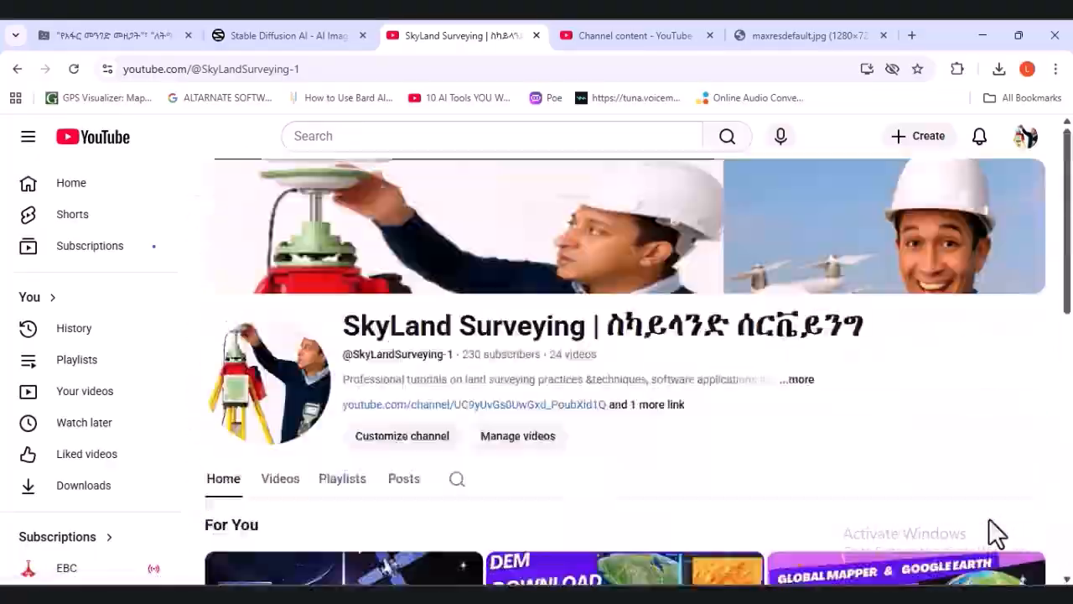
{"action": "scroll", "coordinate": [1043, 434], "scroll_direction": "down", "scroll_amount": 3}
{"action": "scroll", "coordinate": [1042, 435], "scroll_direction": "up", "scroll_amount": 5}
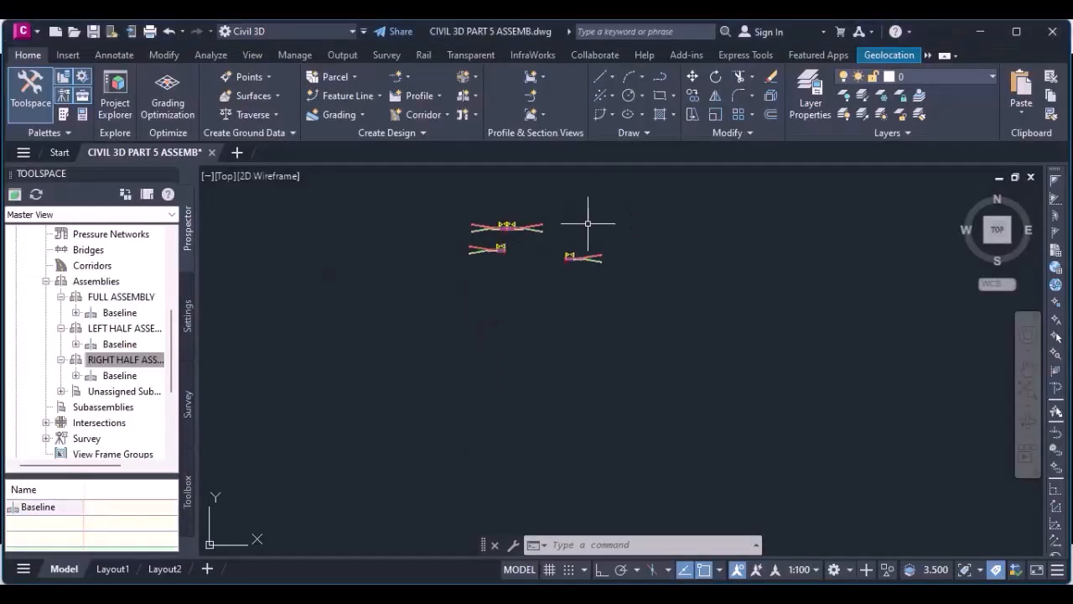
Step: Return to Civil 3D and create an Undivided Crowned Road assembly named LEFT CURVE RETURN ASSEMBLY, placing its baseline in empty space near the existing assemblies
{"action": "scroll", "coordinate": [508, 222], "scroll_direction": "up", "scroll_amount": 4}
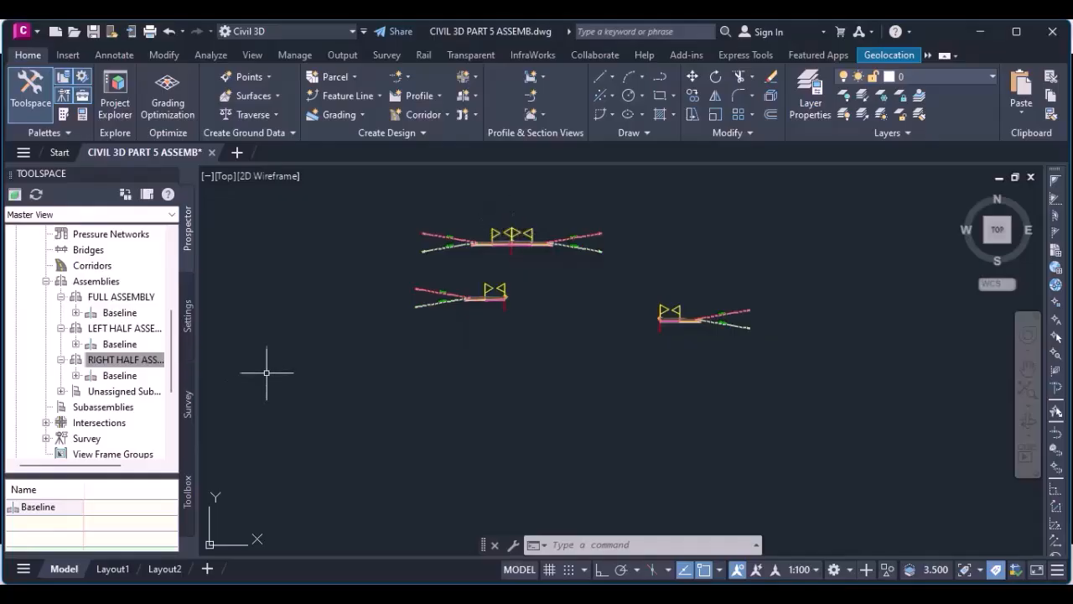
{"action": "left_click", "coordinate": [573, 546]}
{"action": "type", "text": "CREA"}
{"action": "type", "text": "TEA"}
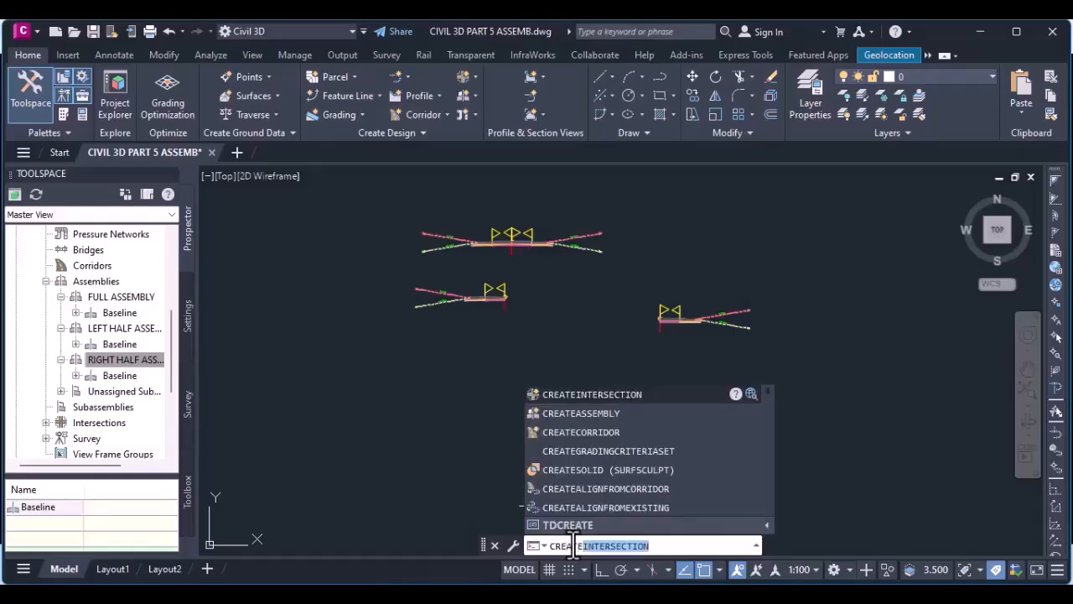
{"action": "type", "text": "SSEMBLY"}
{"action": "key", "text": "Return"}
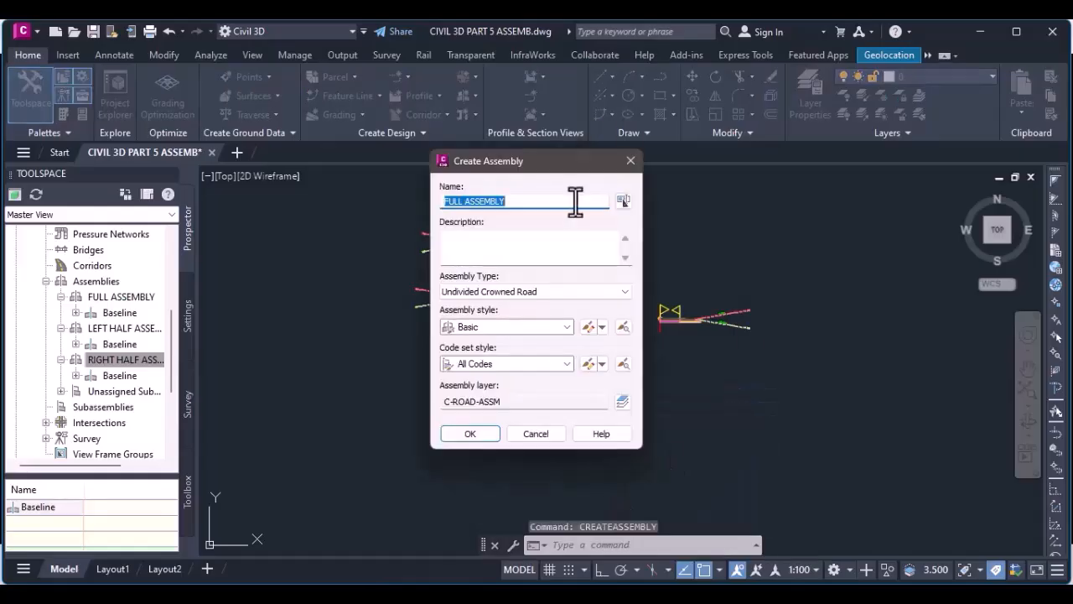
{"action": "type", "text": "L"}
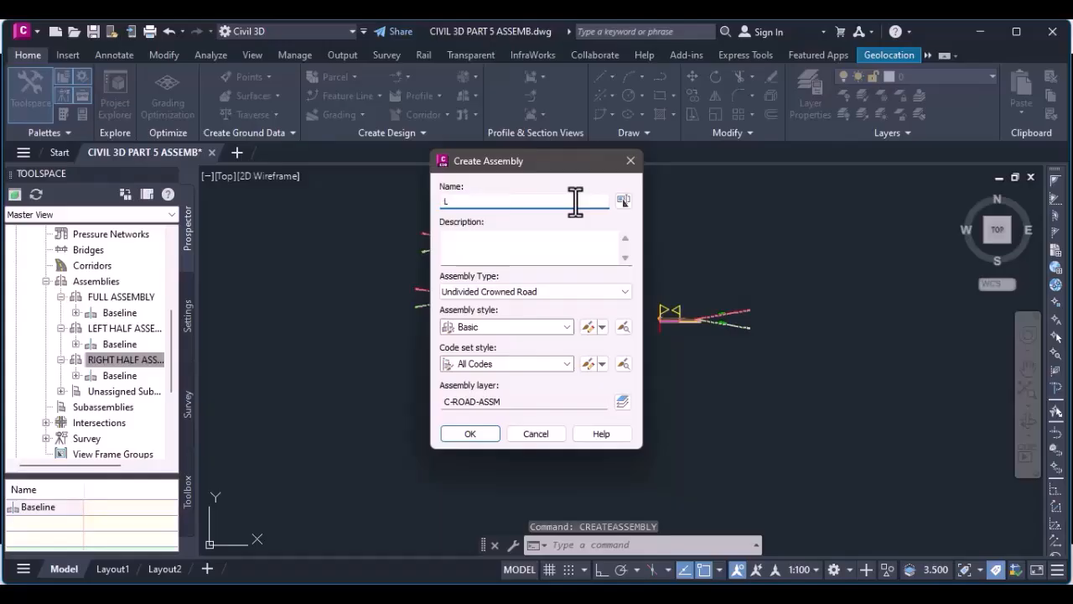
{"action": "type", "text": "EFT CURVE RETURN ASSEMBK"}
{"action": "key", "text": "BackSpace"}
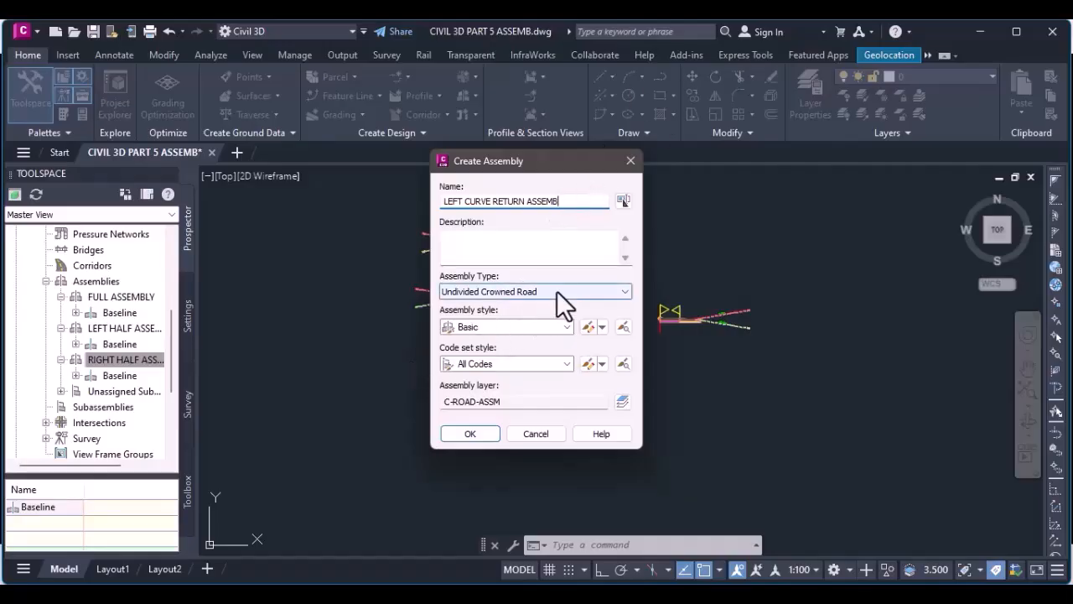
{"action": "left_click", "coordinate": [469, 434]}
{"action": "scroll", "coordinate": [594, 244], "scroll_direction": "down", "scroll_amount": 3}
{"action": "scroll", "coordinate": [582, 252], "scroll_direction": "up", "scroll_amount": 5}
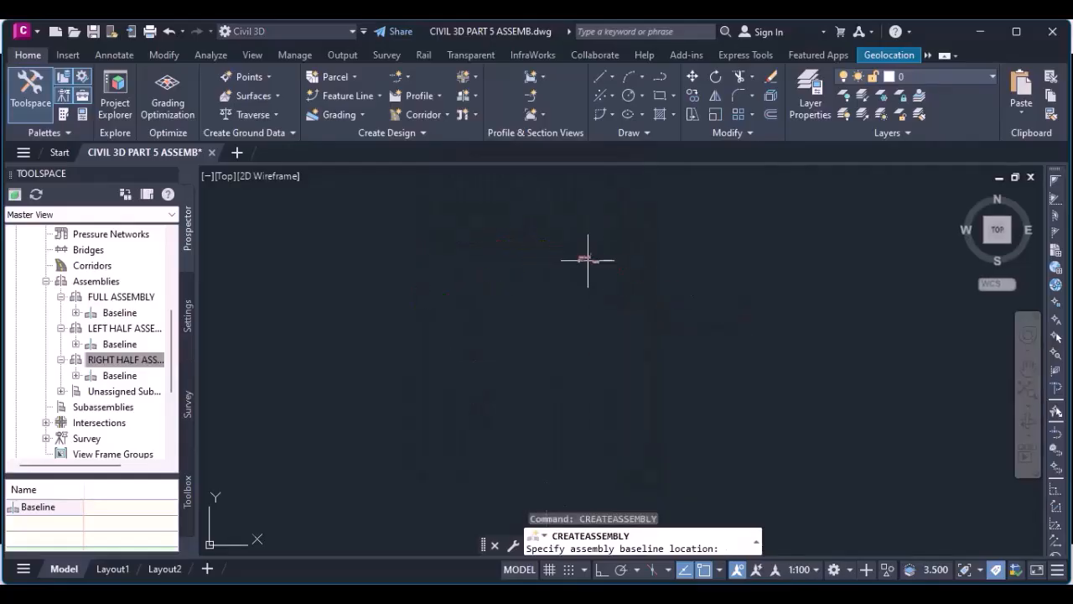
{"action": "left_click", "coordinate": [623, 360]}
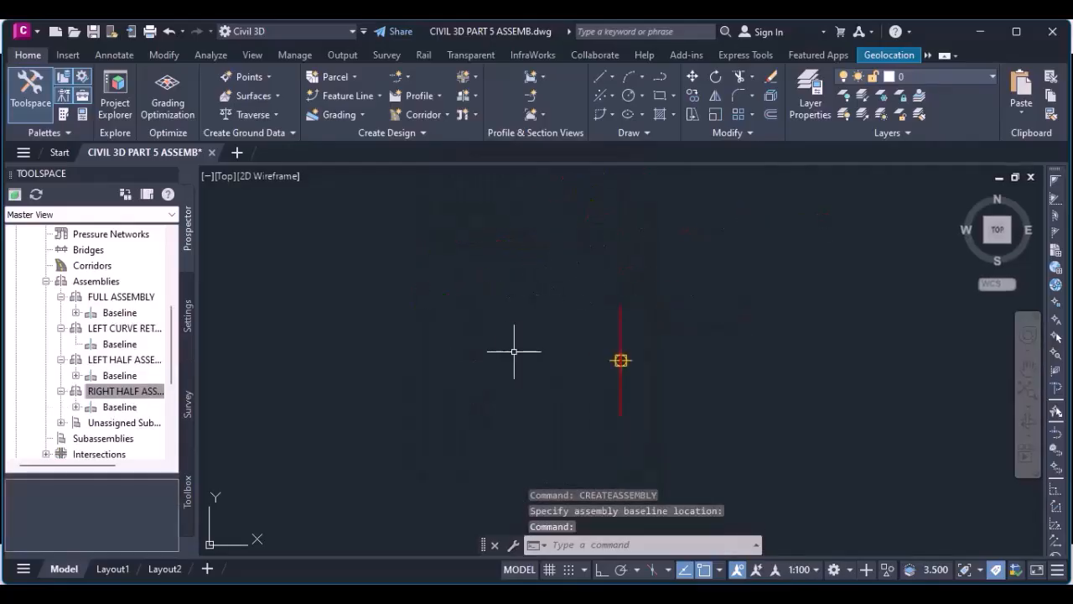
Step: Start adding a LaneSuperelevationAOR subassembly from the metric lanes and set its width to 3.650 m
{"action": "scroll", "coordinate": [637, 359], "scroll_direction": "up", "scroll_amount": 2}
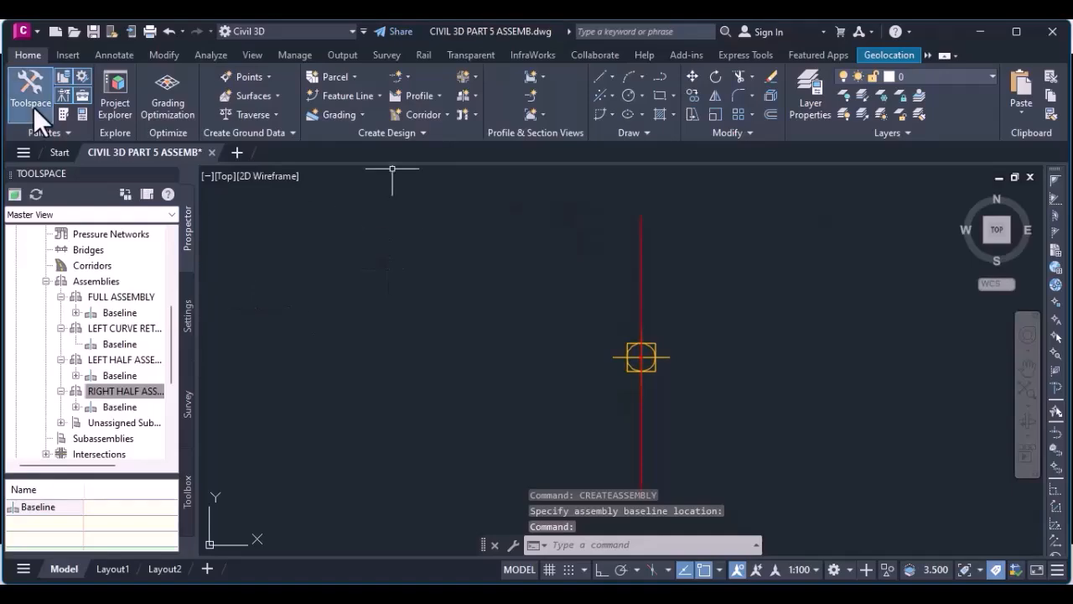
{"action": "left_click", "coordinate": [66, 114]}
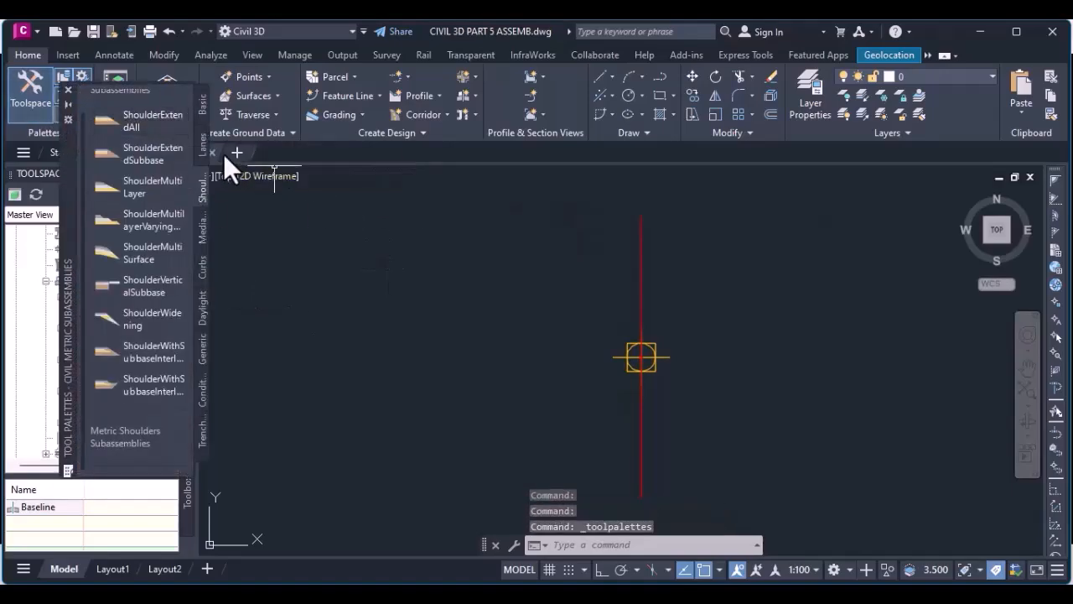
{"action": "left_click", "coordinate": [203, 144]}
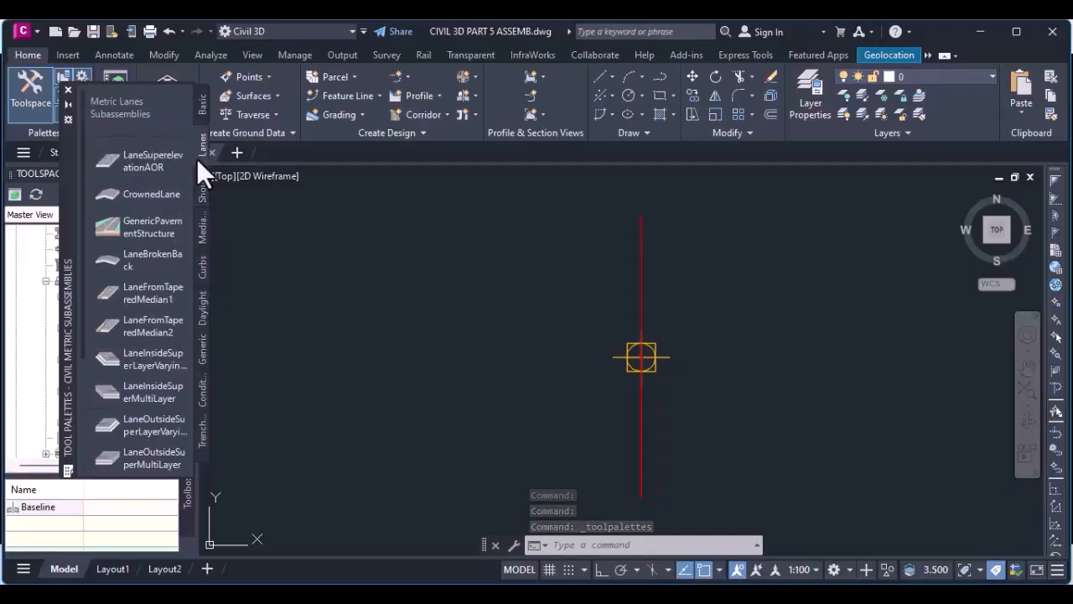
{"action": "left_click", "coordinate": [145, 164]}
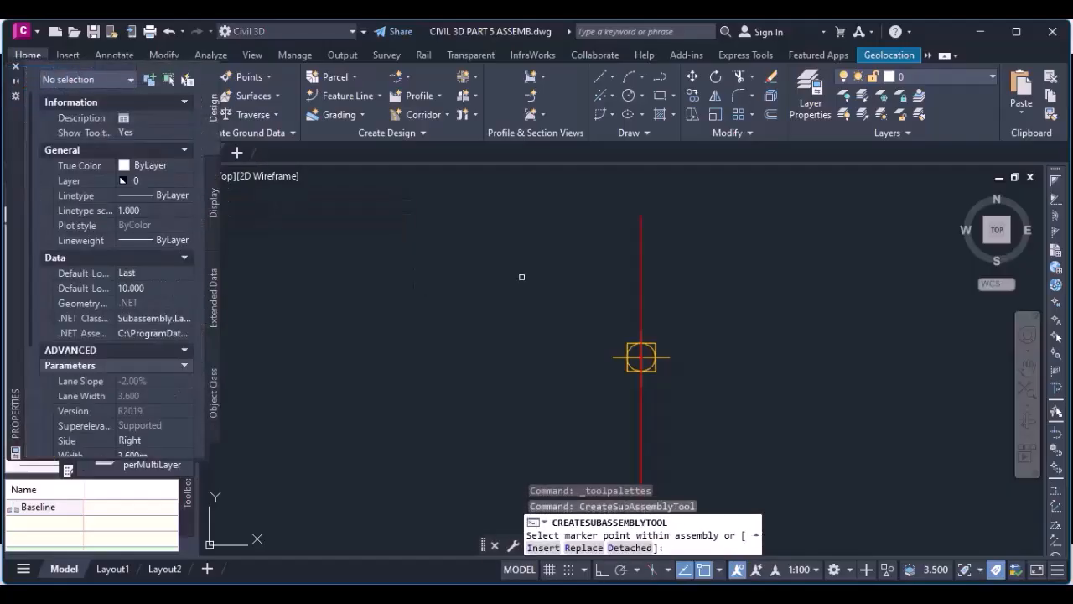
{"action": "scroll", "coordinate": [156, 382], "scroll_direction": "down", "scroll_amount": 3}
{"action": "left_click", "coordinate": [131, 363]}
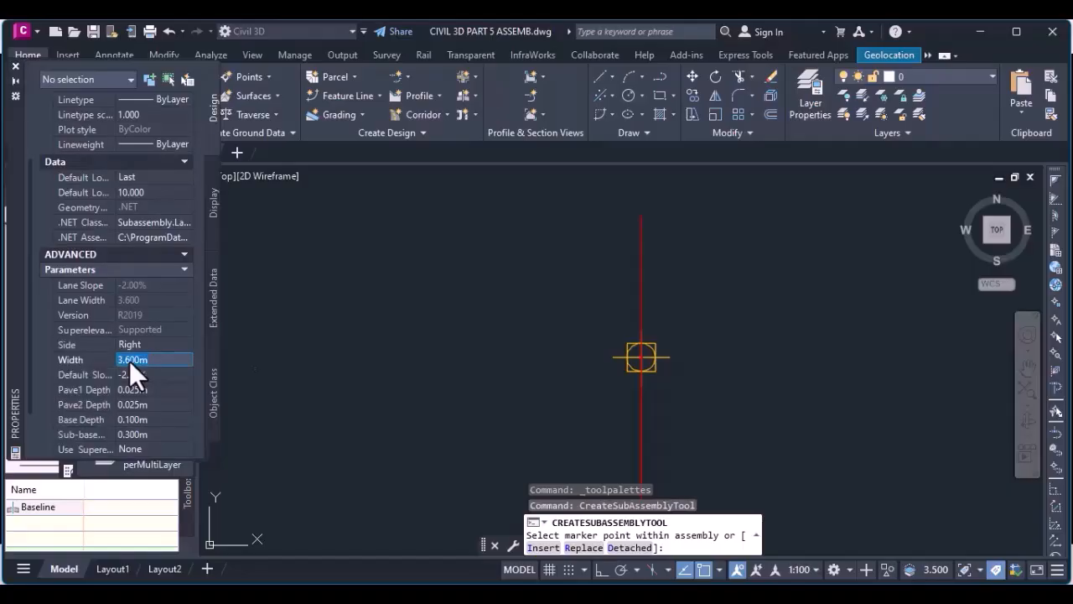
{"action": "type", "text": "3.650"}
Step: Set the lane's default slope to 2.50%, Pave1 depth to 0.050 m, Pave2 depth to 0.100 m and base depth to 0.150 m
{"action": "scroll", "coordinate": [165, 338], "scroll_direction": "down", "scroll_amount": 1}
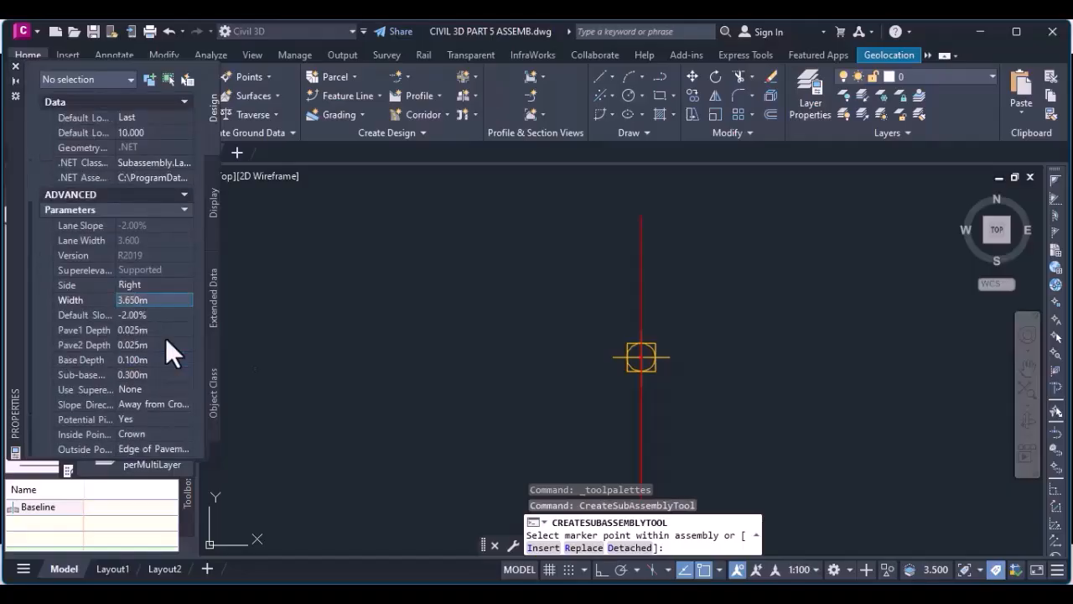
{"action": "left_click", "coordinate": [128, 316]}
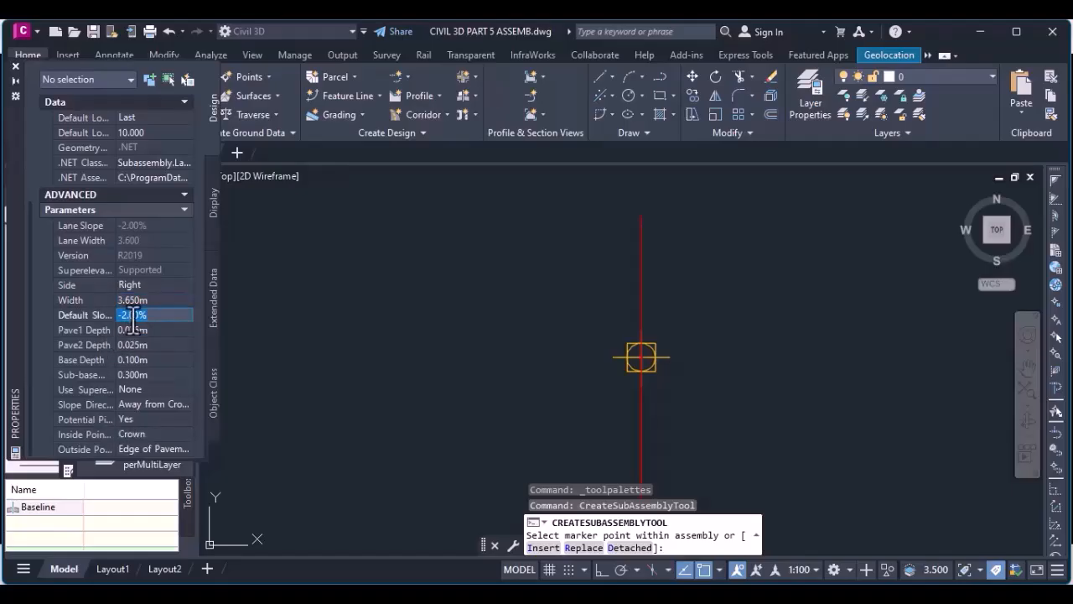
{"action": "type", "text": "2.500"}
{"action": "left_click", "coordinate": [145, 330]}
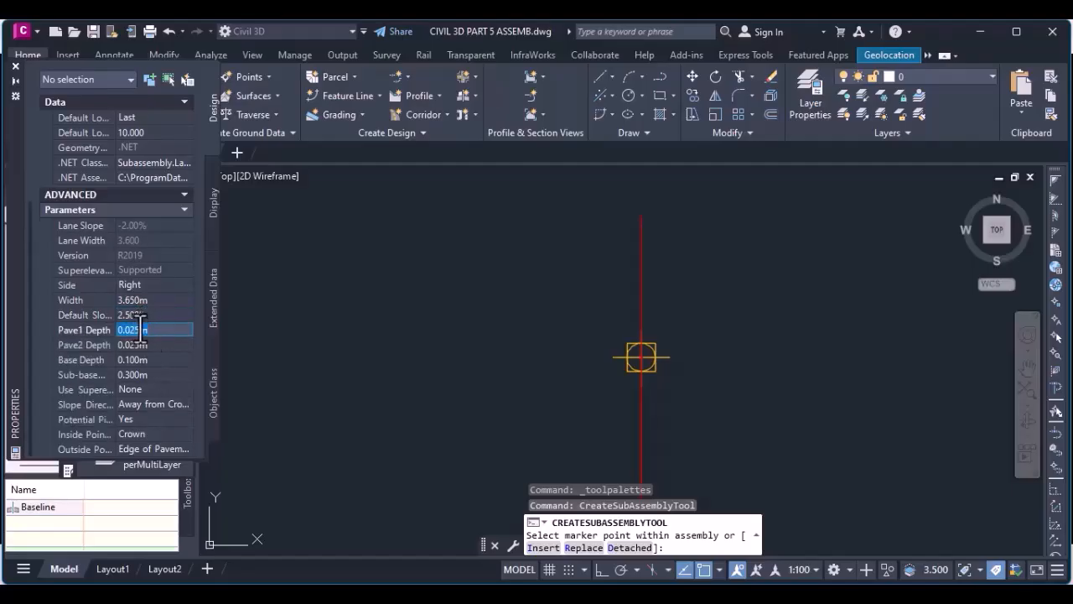
{"action": "type", "text": "0.05"}
{"action": "left_click", "coordinate": [134, 345]}
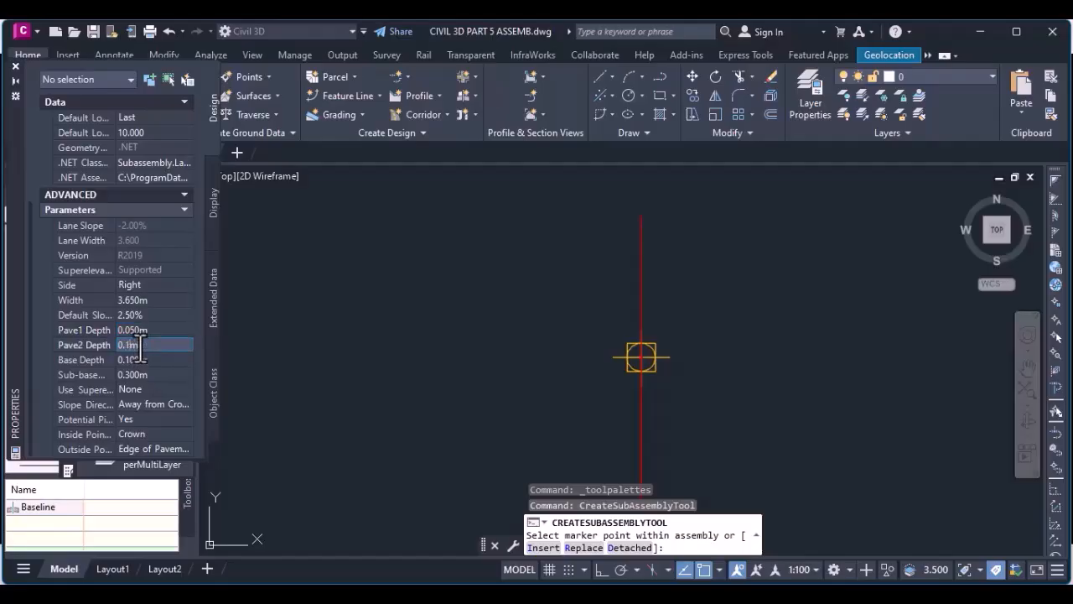
{"action": "left_click", "coordinate": [130, 359]}
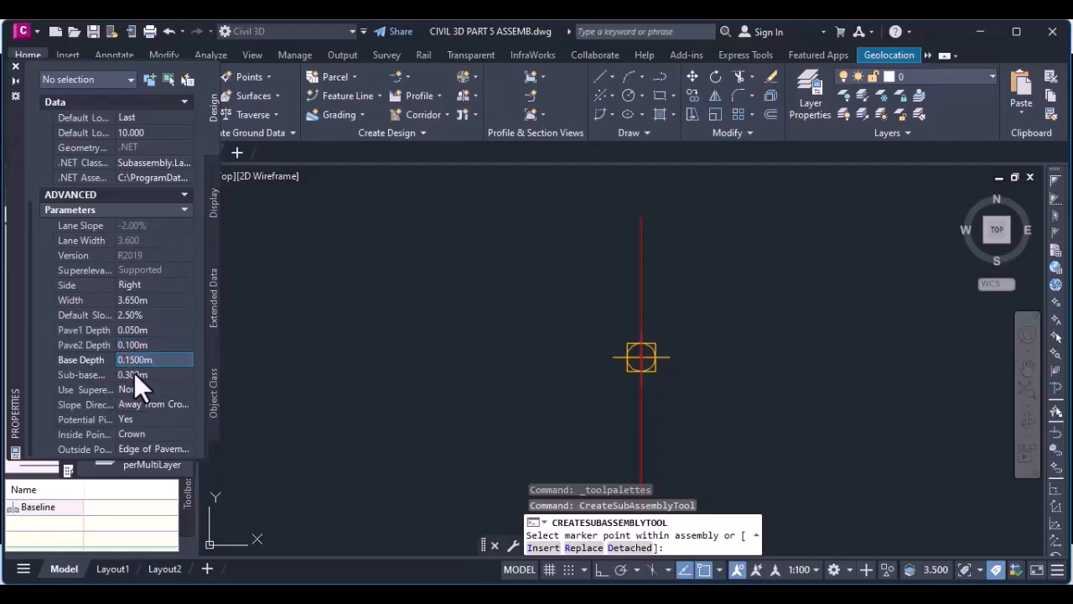
{"action": "left_click", "coordinate": [134, 374]}
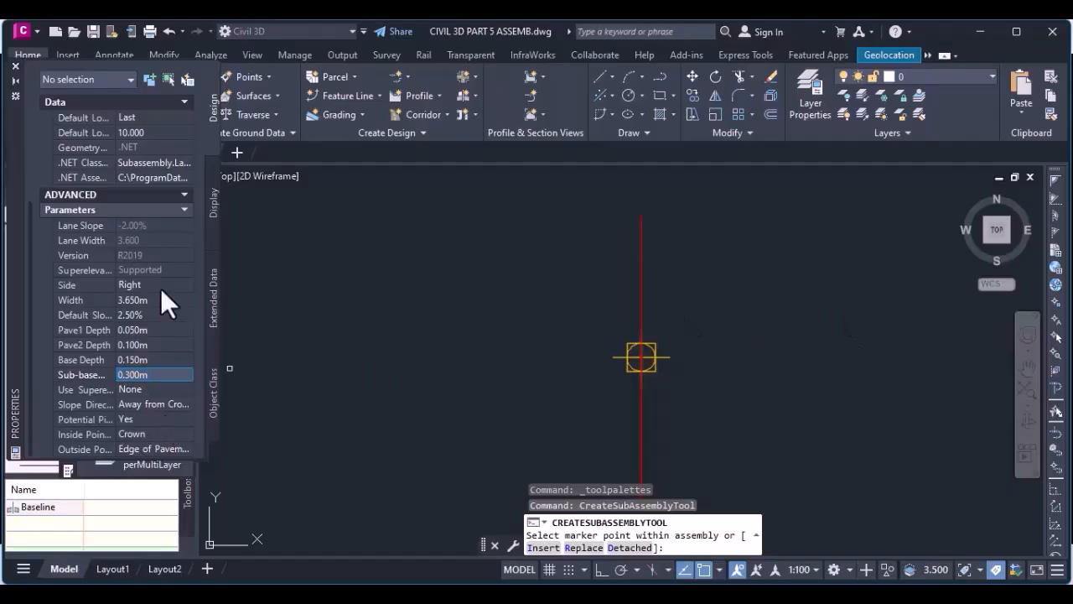
Step: Set the lane's side to Left and attach it to the new assembly's baseline marker
{"action": "left_click", "coordinate": [144, 283]}
{"action": "left_click", "coordinate": [178, 285]}
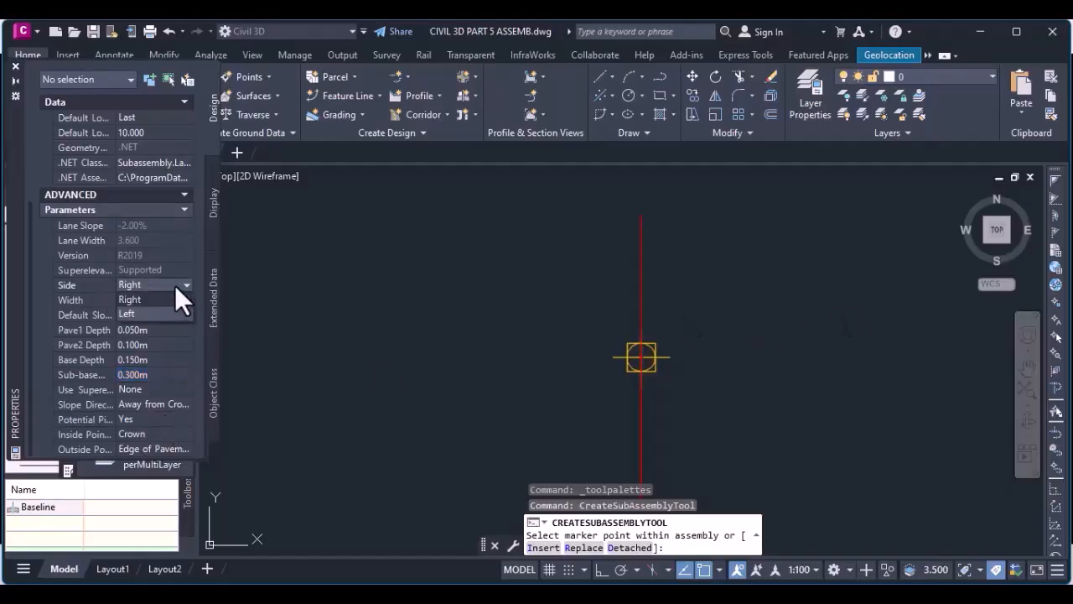
{"action": "left_click", "coordinate": [157, 317]}
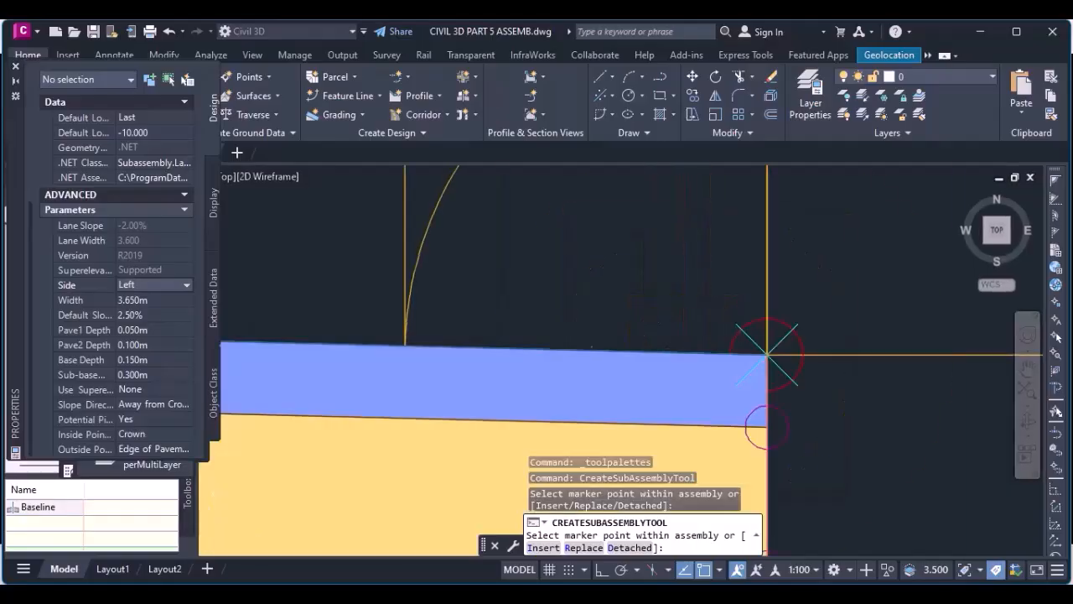
{"action": "scroll", "coordinate": [663, 361], "scroll_direction": "down", "scroll_amount": 2}
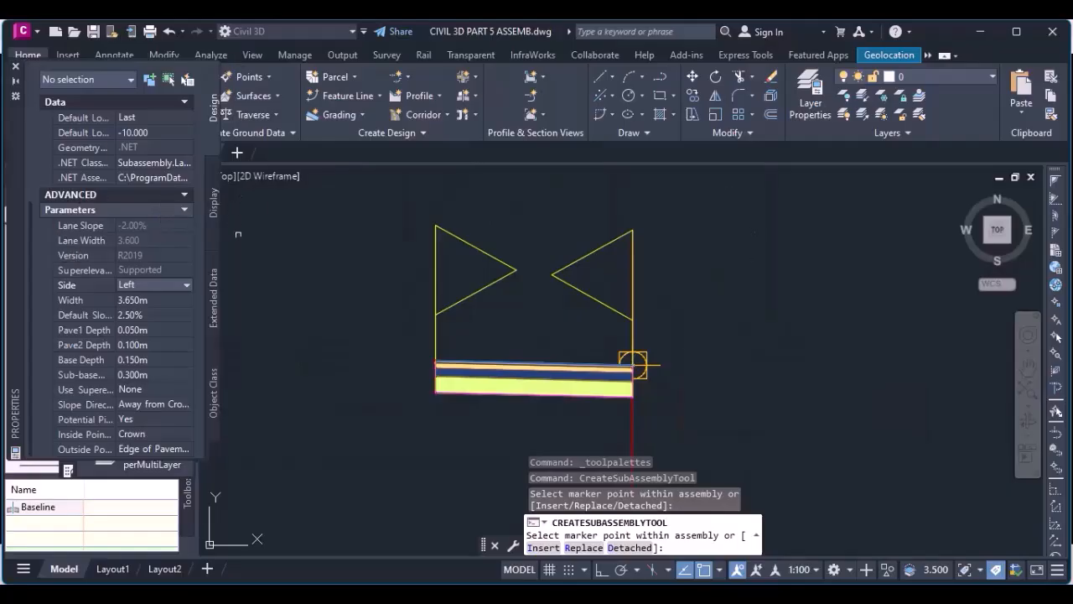
{"action": "left_click", "coordinate": [16, 65]}
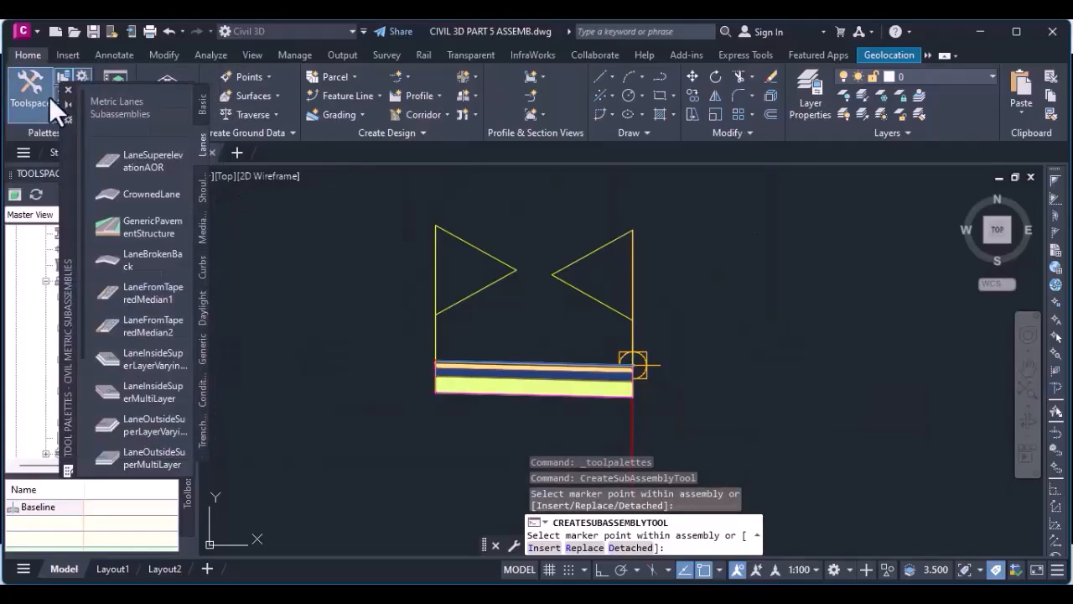
Step: Start adding a ShoulderExtendAll subassembly from the metric shoulders and set its shoulder width to 2.750 m
{"action": "left_click", "coordinate": [202, 189]}
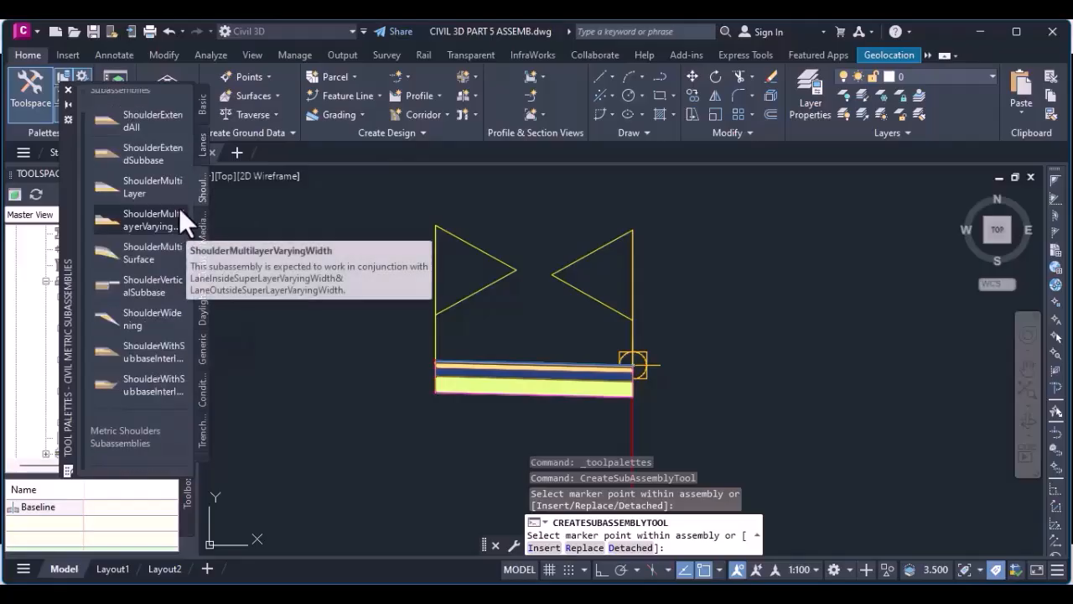
{"action": "left_click", "coordinate": [147, 120]}
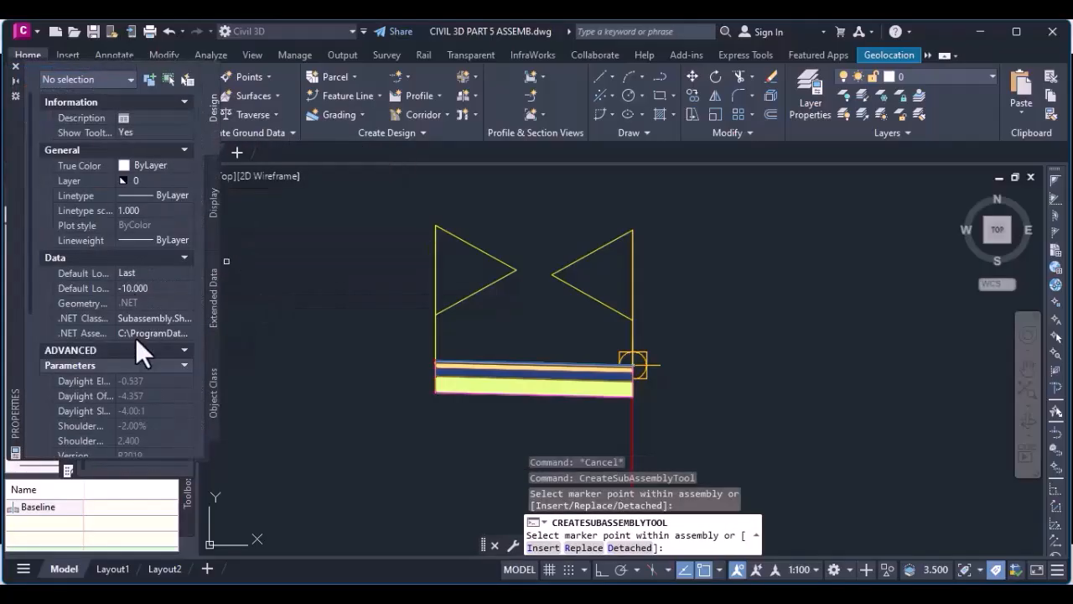
{"action": "scroll", "coordinate": [146, 344], "scroll_direction": "down", "scroll_amount": 3}
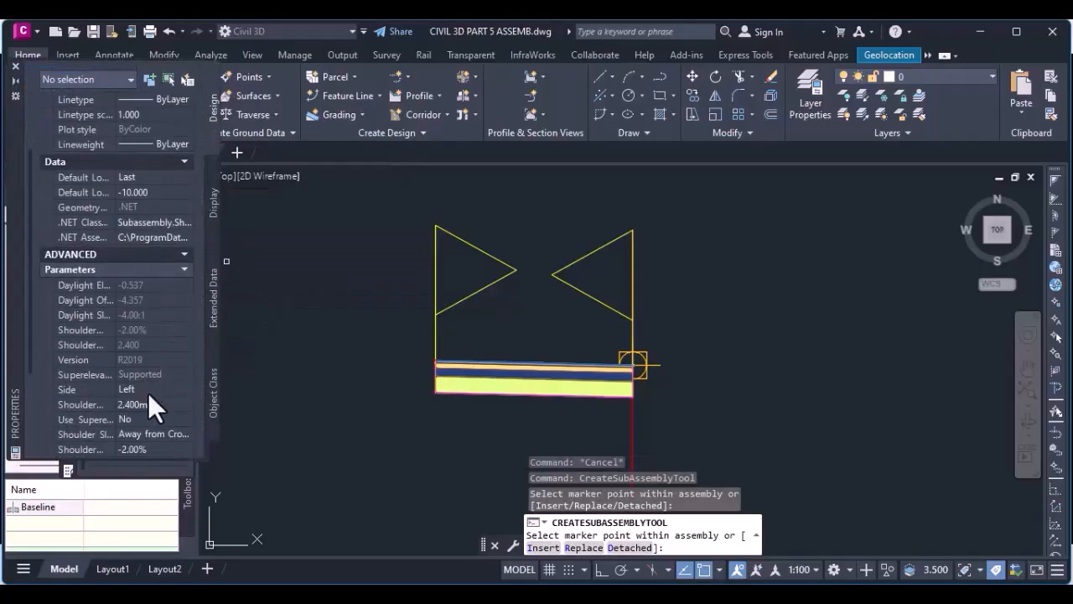
{"action": "left_click", "coordinate": [133, 404]}
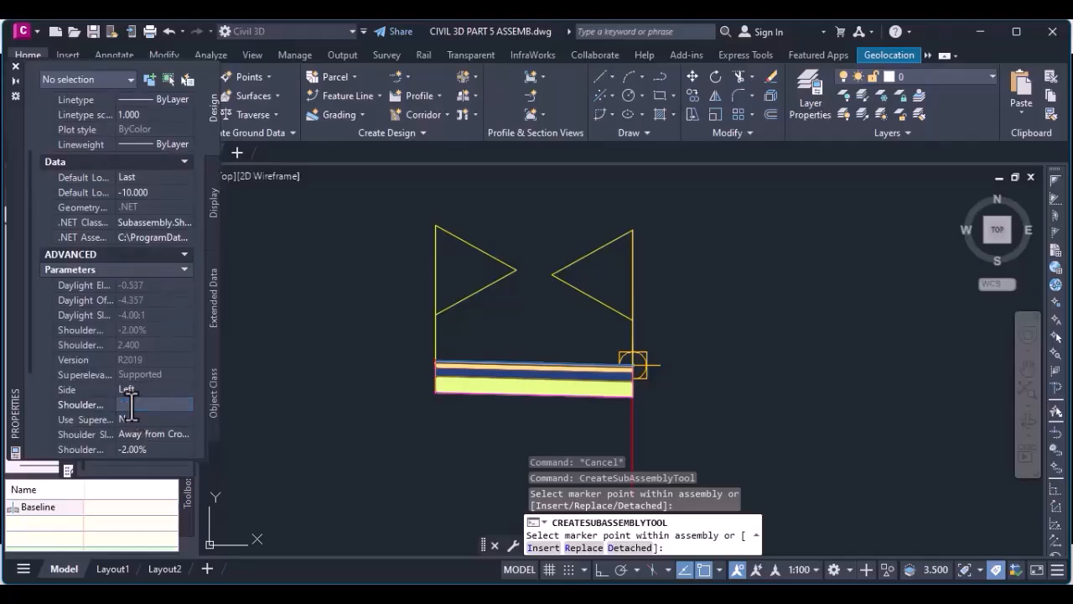
{"action": "type", "text": "2.75"}
{"action": "key", "text": "Return"}
Step: Set the shoulder slope to -3.00%, daylight slope to 2.00:1, daylight width to 2.500 m and sub-base slope to -2.50%
{"action": "scroll", "coordinate": [155, 394], "scroll_direction": "down", "scroll_amount": 2}
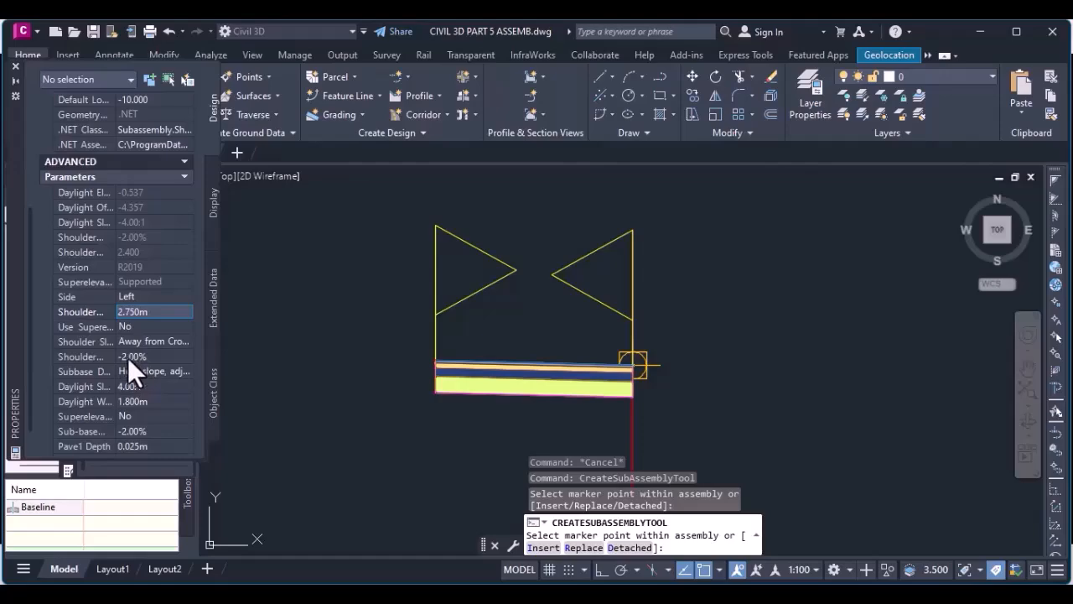
{"action": "left_click", "coordinate": [127, 357]}
{"action": "type", "text": "-3"}
{"action": "left_click", "coordinate": [122, 386]}
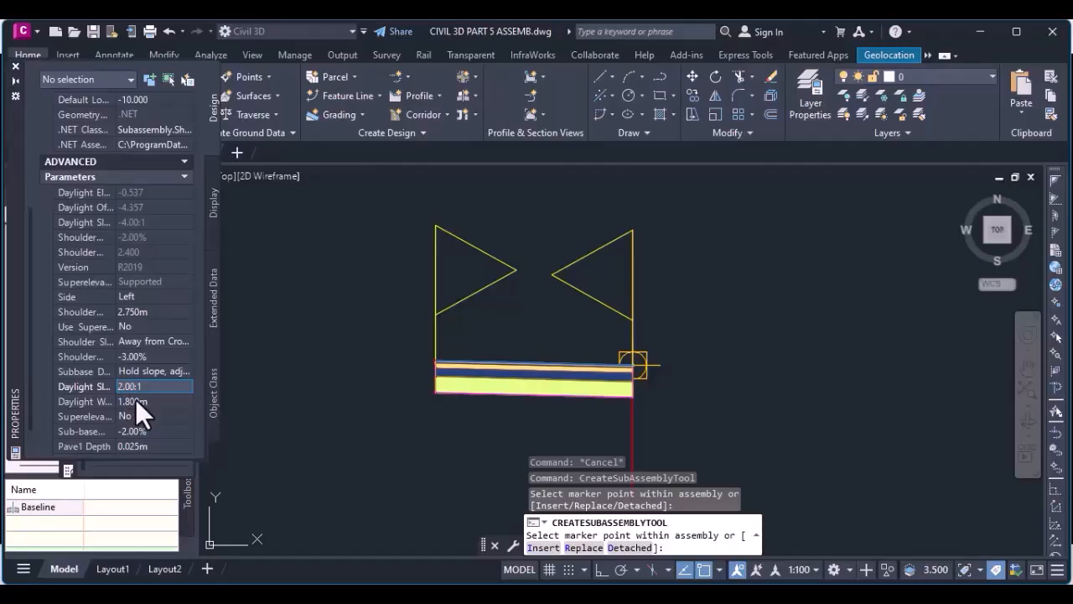
{"action": "left_click", "coordinate": [123, 402]}
{"action": "type", "text": "2.5"}
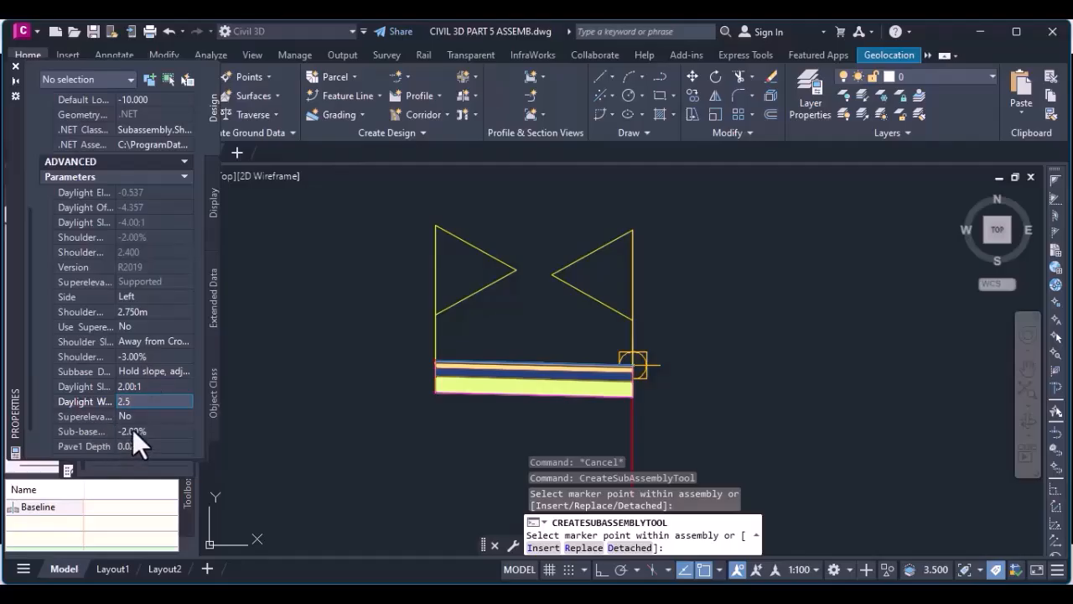
{"action": "left_click", "coordinate": [133, 429]}
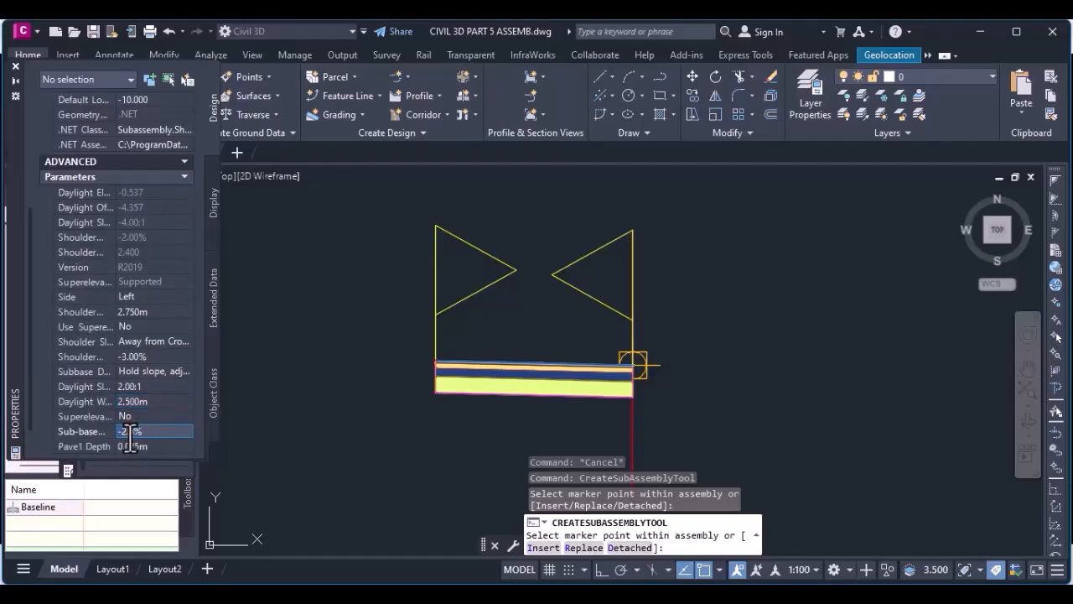
Step: Set the shoulder's Pave1 and Pave2 depths to 0.025 m and its base depth to 0.150 m
{"action": "scroll", "coordinate": [132, 433], "scroll_direction": "down", "scroll_amount": 2}
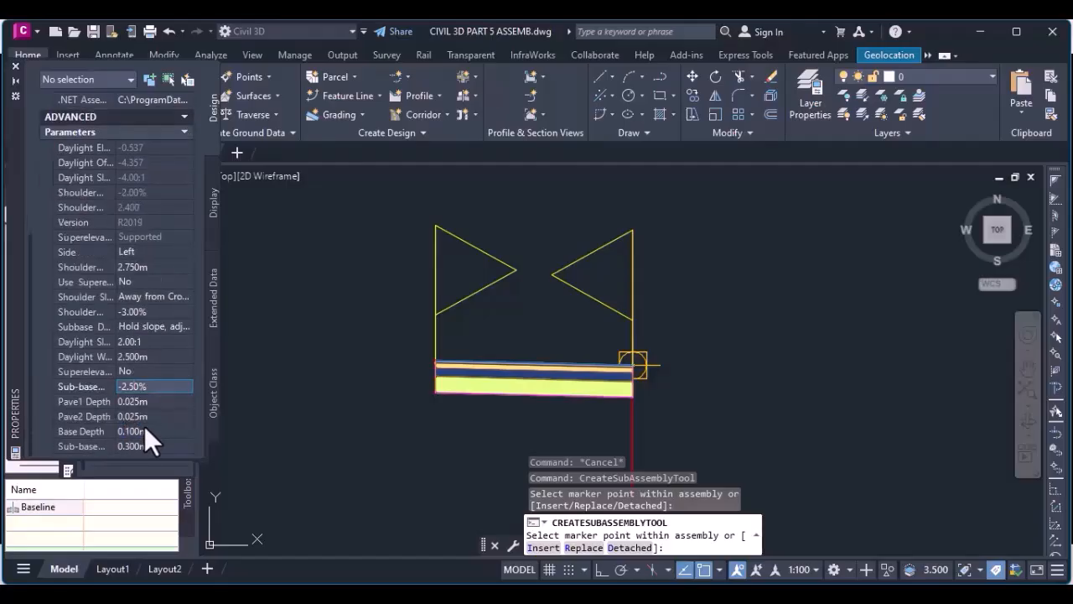
{"action": "left_click", "coordinate": [134, 400]}
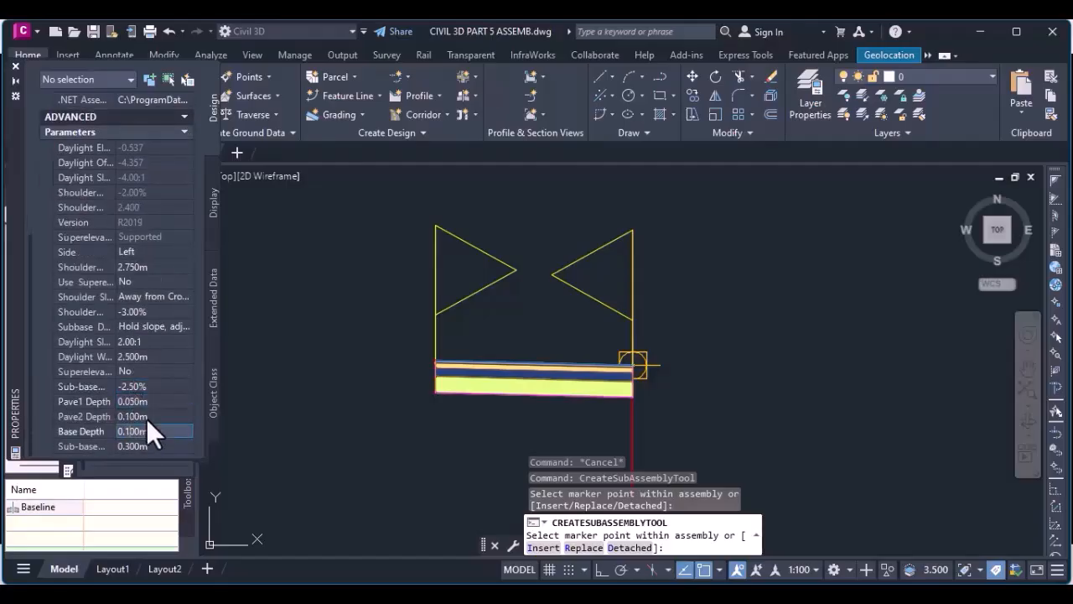
{"action": "left_click", "coordinate": [142, 415]}
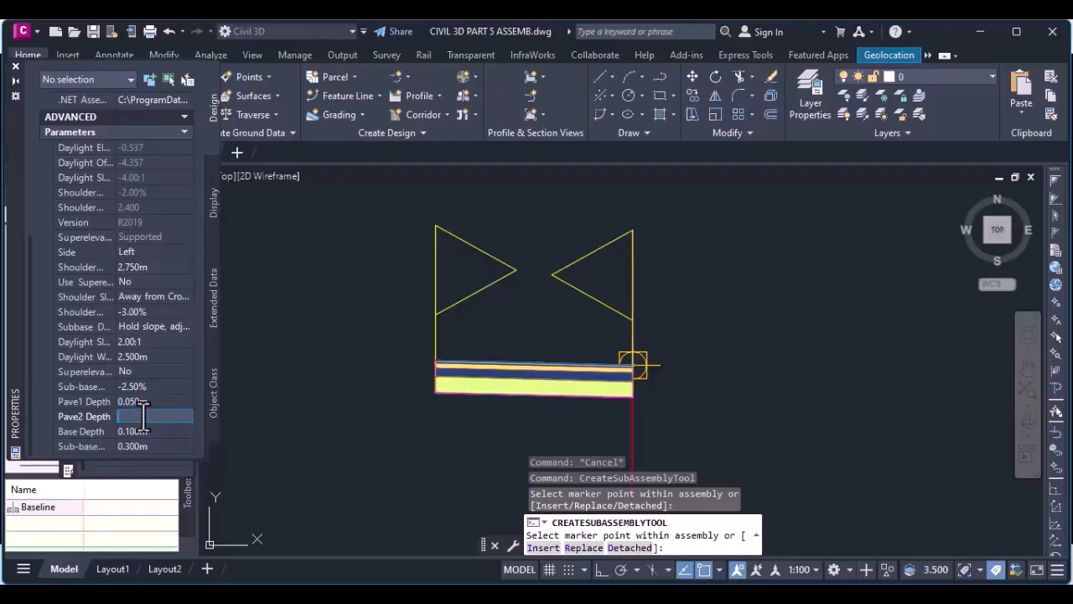
{"action": "left_click", "coordinate": [129, 400]}
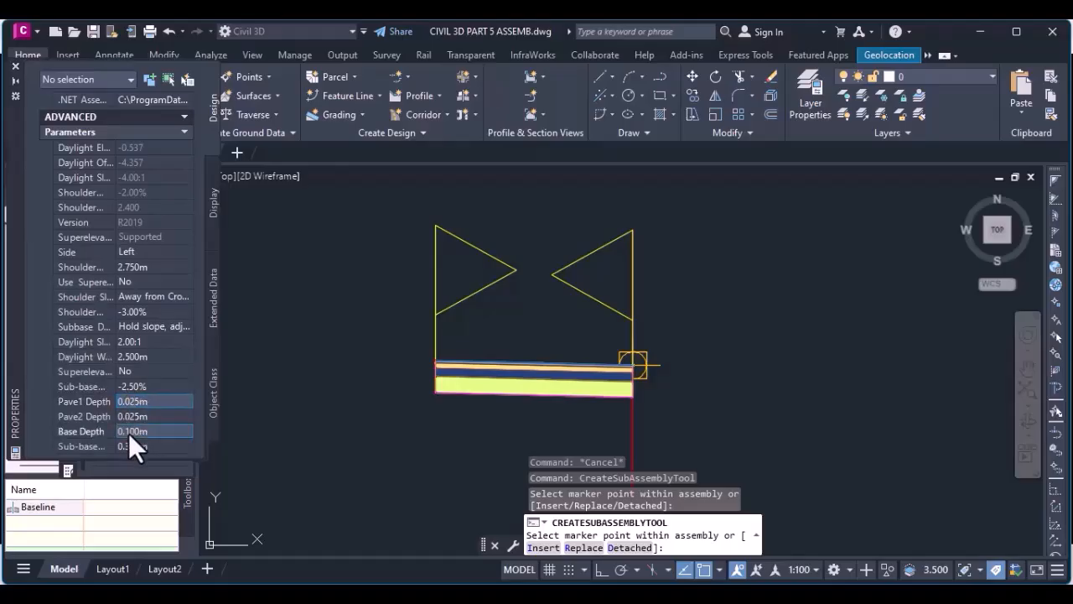
{"action": "left_click", "coordinate": [130, 432]}
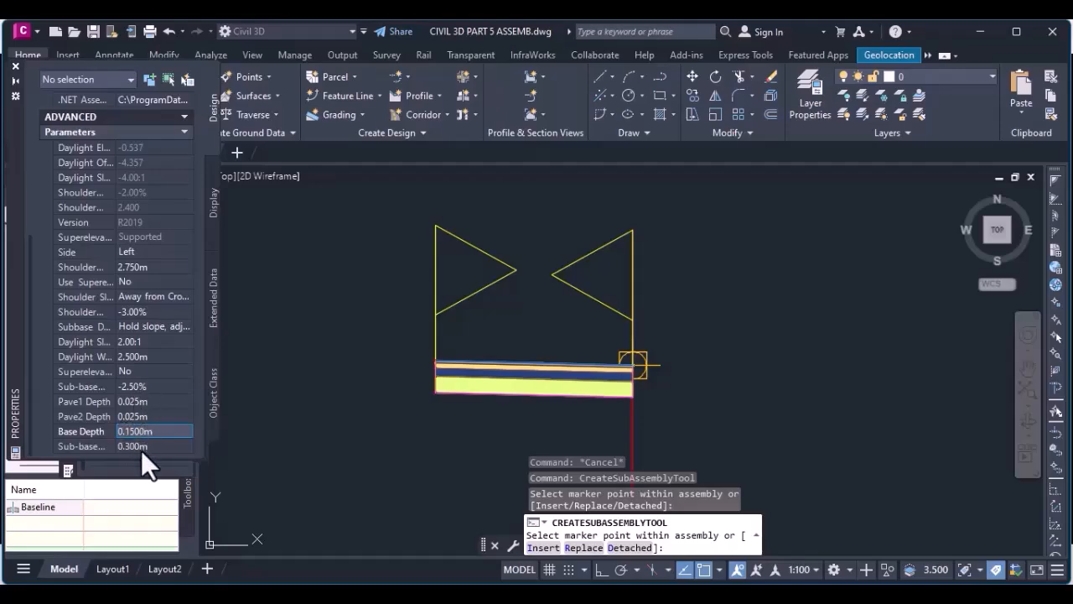
{"action": "left_click", "coordinate": [141, 445]}
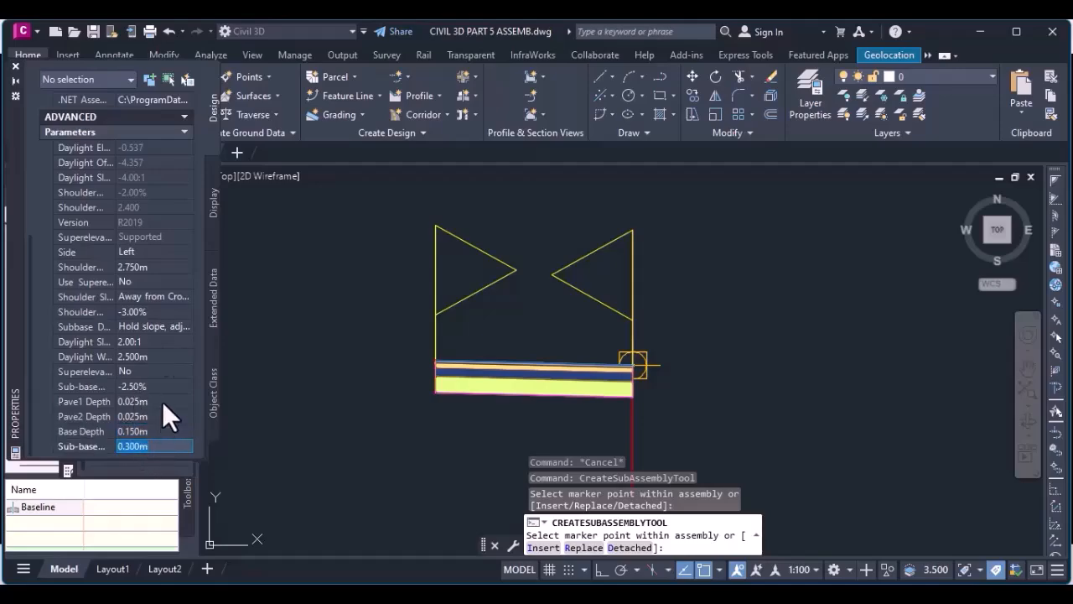
Step: Attach the left shoulder to the top marker at the outer edge of the lane
{"action": "left_click", "coordinate": [135, 210]}
{"action": "scroll", "coordinate": [430, 375], "scroll_direction": "up", "scroll_amount": 4}
{"action": "scroll", "coordinate": [438, 358], "scroll_direction": "up", "scroll_amount": 3}
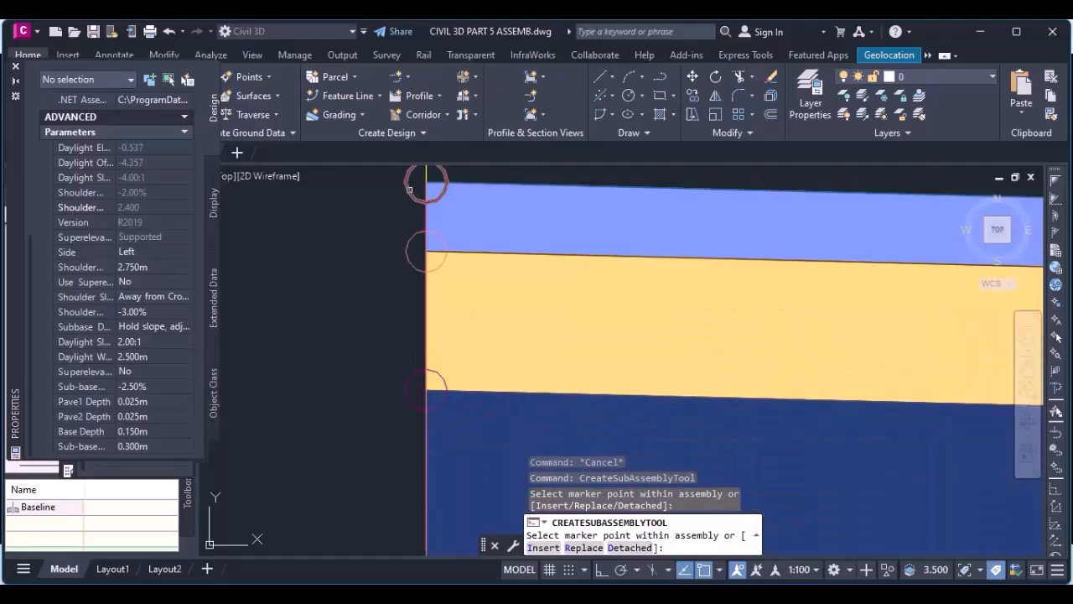
{"action": "scroll", "coordinate": [499, 267], "scroll_direction": "down", "scroll_amount": 5}
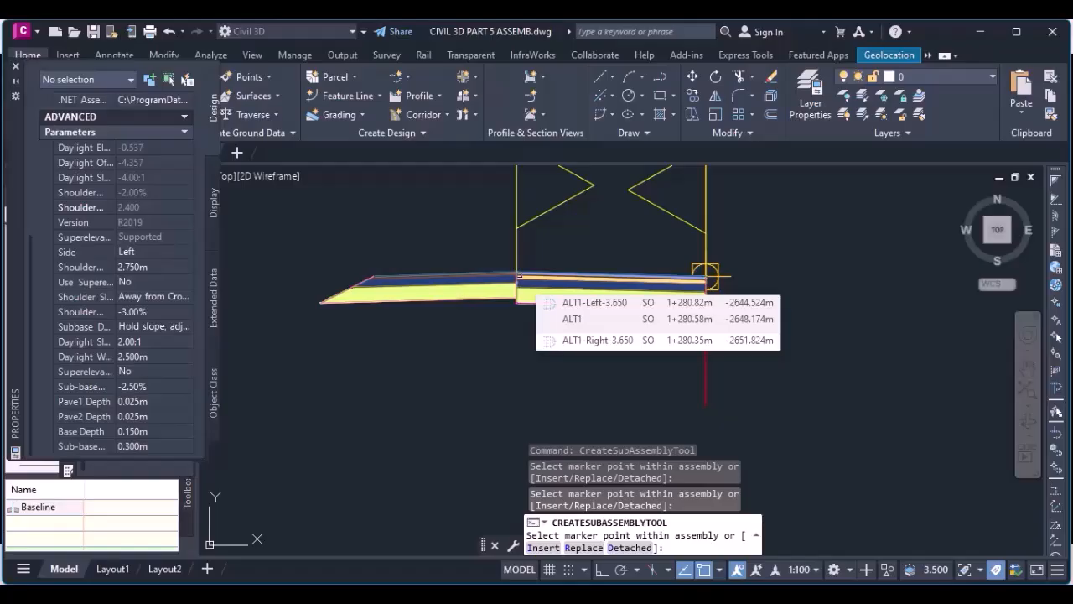
{"action": "left_click", "coordinate": [15, 66]}
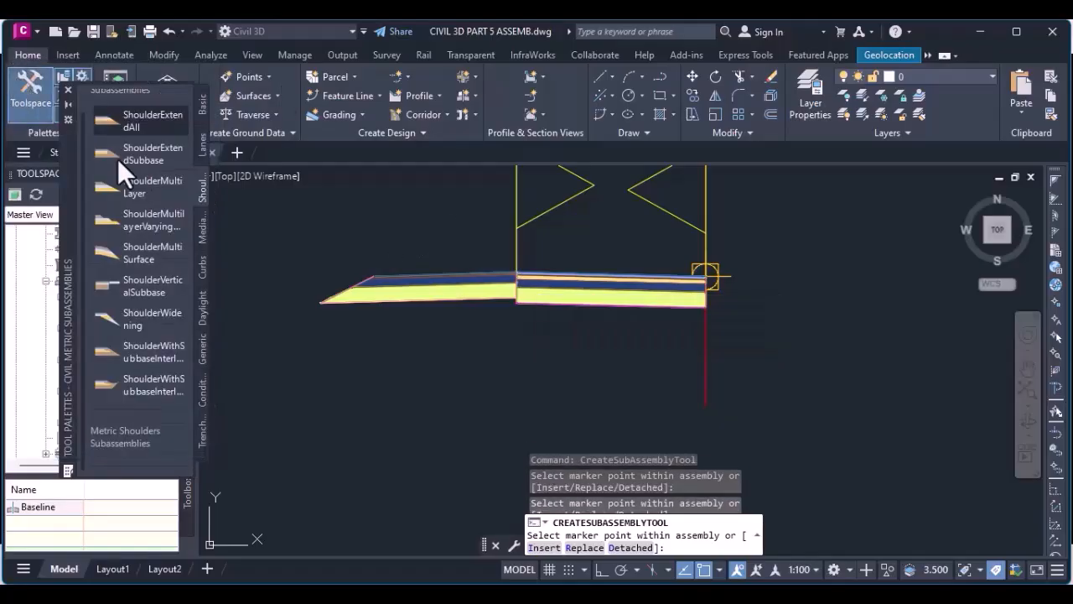
Step: Start adding a DaylightGeneral subassembly from the metric daylight set and set its Slope Limit 1 to 2.00:1
{"action": "left_click", "coordinate": [203, 312]}
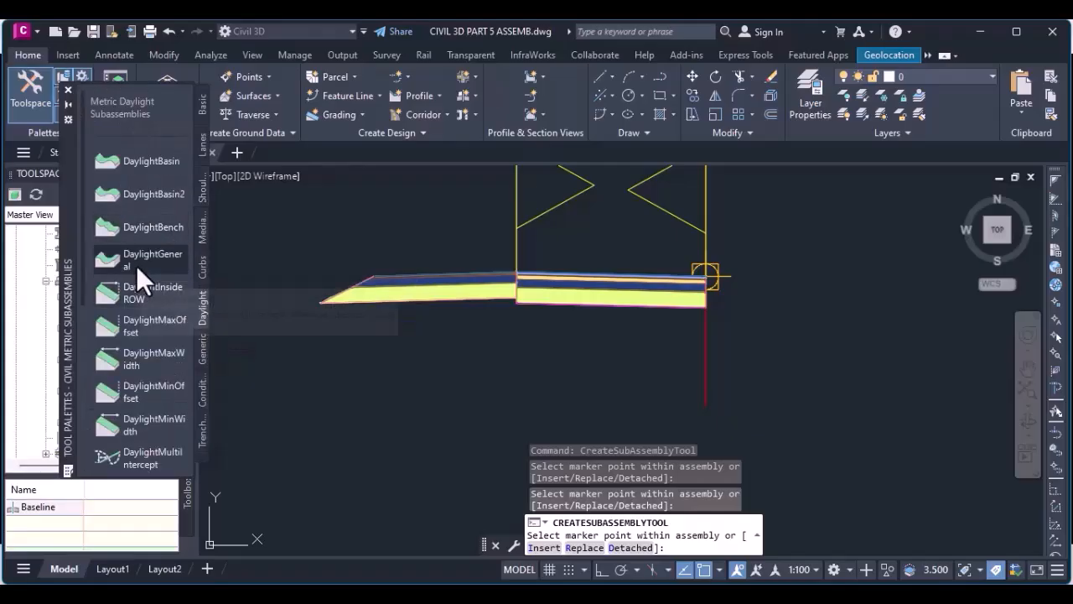
{"action": "left_click", "coordinate": [136, 265]}
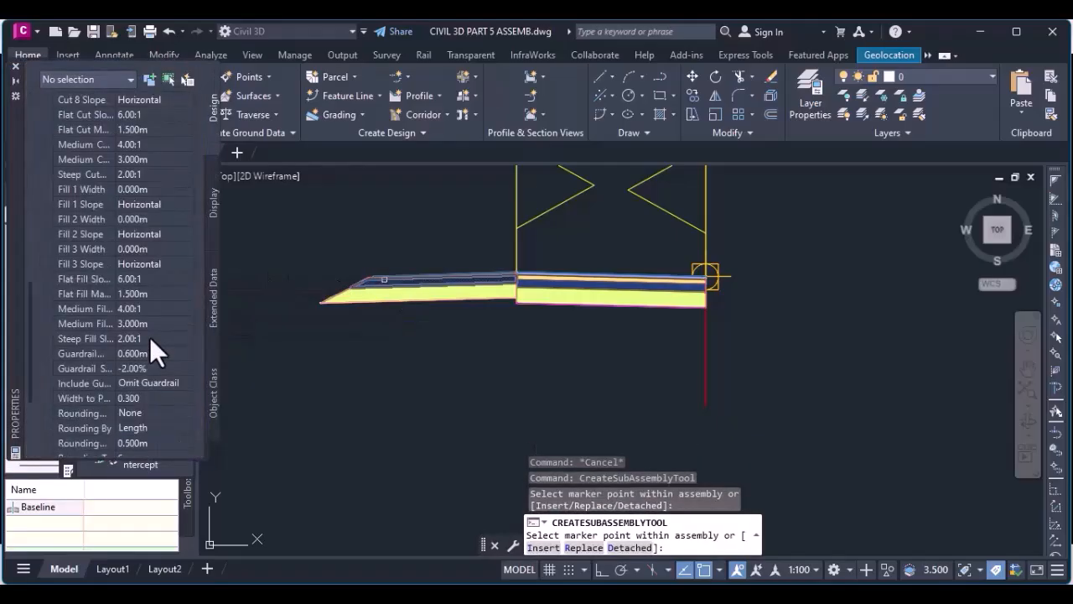
{"action": "scroll", "coordinate": [132, 395], "scroll_direction": "down", "scroll_amount": 3}
{"action": "left_click", "coordinate": [121, 398]}
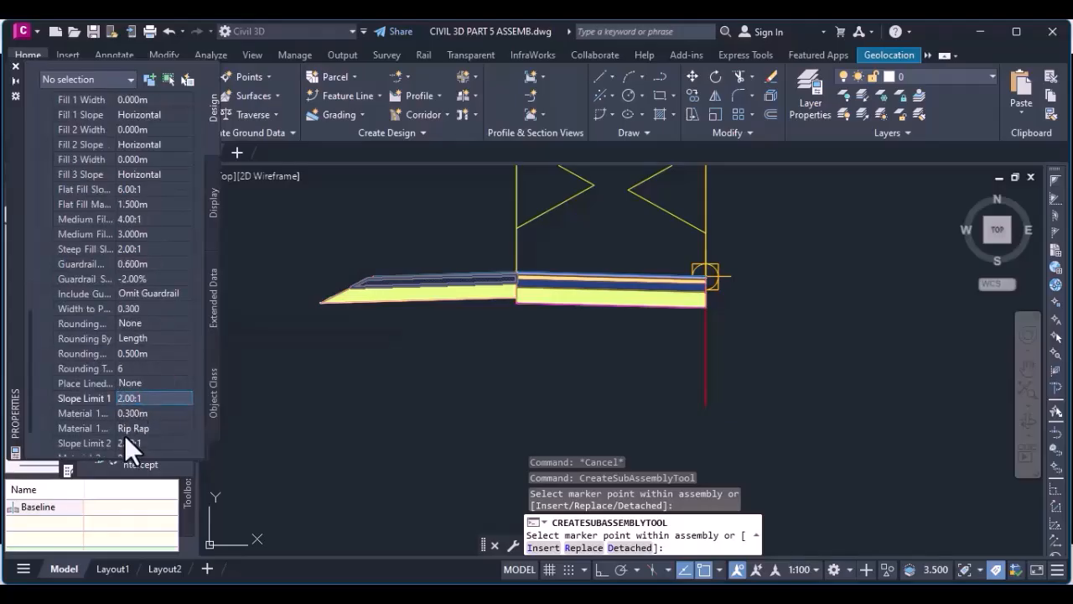
{"action": "scroll", "coordinate": [149, 449], "scroll_direction": "down", "scroll_amount": 3}
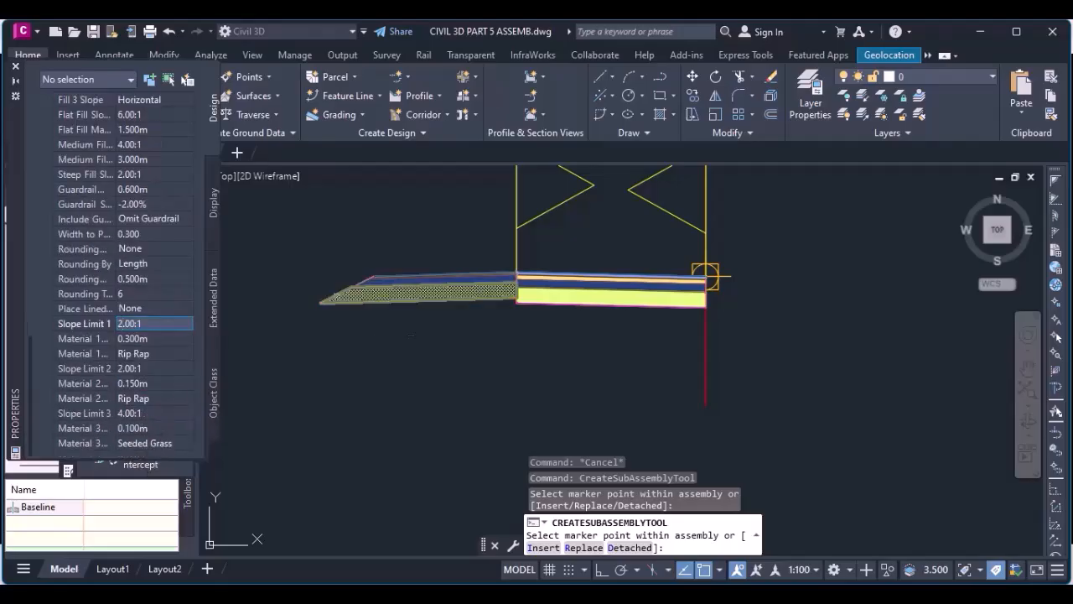
Step: Attach the daylight subassembly to the shoulder's outer top marker, then end the command and save the drawing
{"action": "scroll", "coordinate": [506, 277], "scroll_direction": "up", "scroll_amount": 3}
{"action": "scroll", "coordinate": [544, 208], "scroll_direction": "up", "scroll_amount": 5}
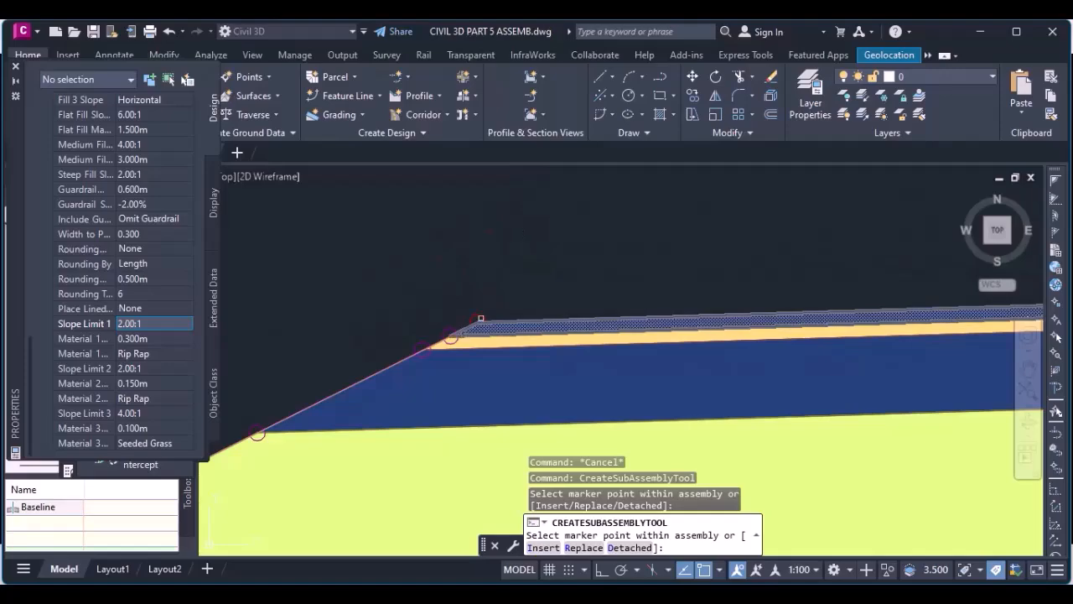
{"action": "left_click", "coordinate": [479, 321]}
{"action": "scroll", "coordinate": [436, 239], "scroll_direction": "down", "scroll_amount": 5}
{"action": "scroll", "coordinate": [435, 239], "scroll_direction": "down", "scroll_amount": 6}
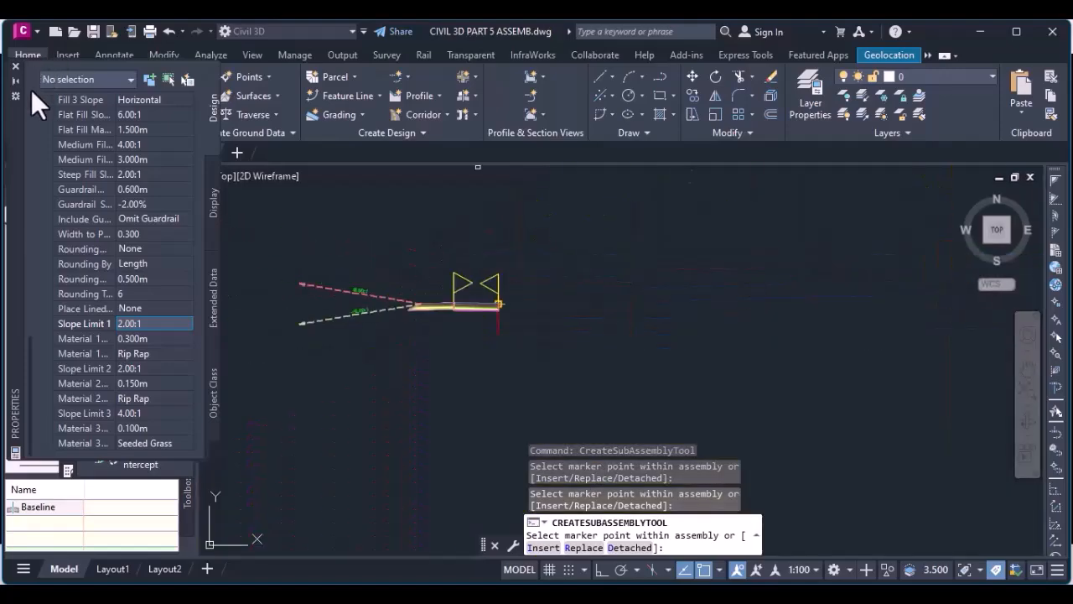
{"action": "left_click", "coordinate": [15, 67]}
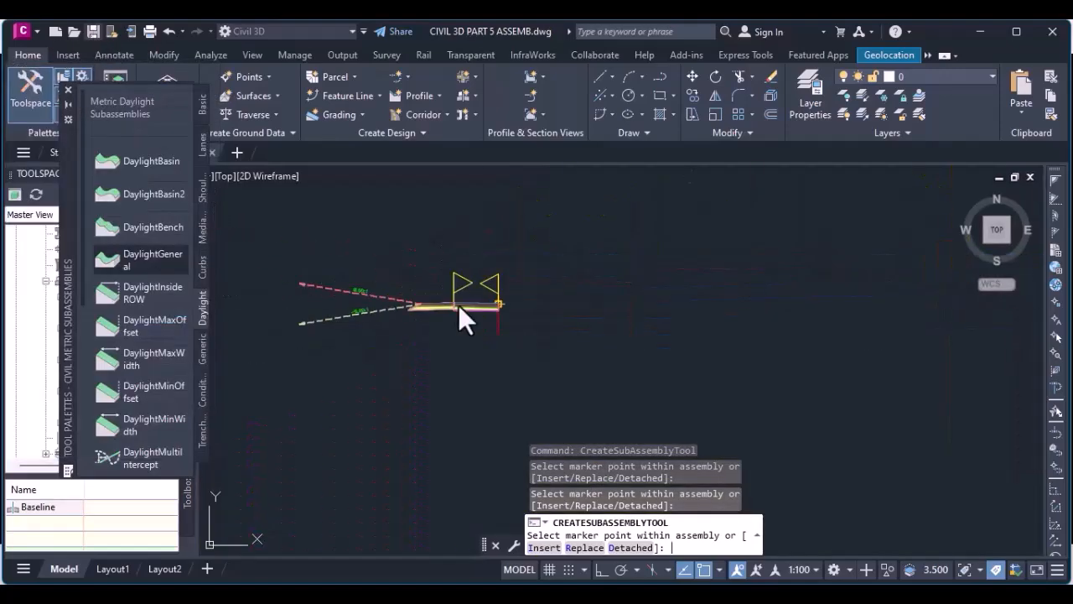
{"action": "key", "text": "ctrl+s"}
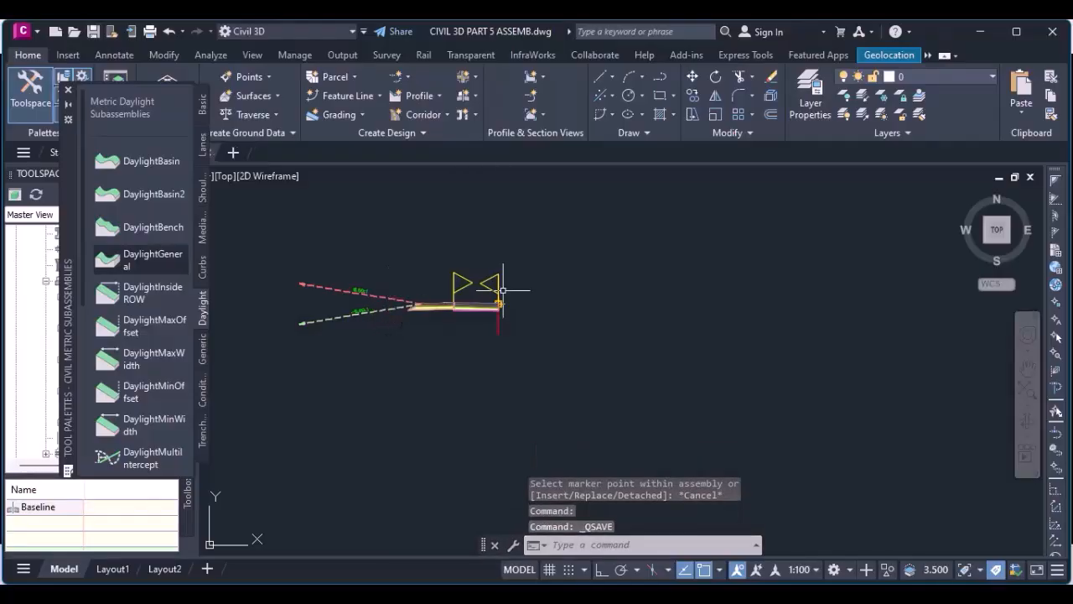
Step: Copy the left curve return assembly with its lane, shoulder and daylight subassemblies and paste the copy to the right of the original
{"action": "left_click", "coordinate": [67, 92]}
{"action": "scroll", "coordinate": [364, 277], "scroll_direction": "up", "scroll_amount": 3}
{"action": "scroll", "coordinate": [567, 330], "scroll_direction": "down", "scroll_amount": 3}
{"action": "scroll", "coordinate": [587, 352], "scroll_direction": "up", "scroll_amount": 5}
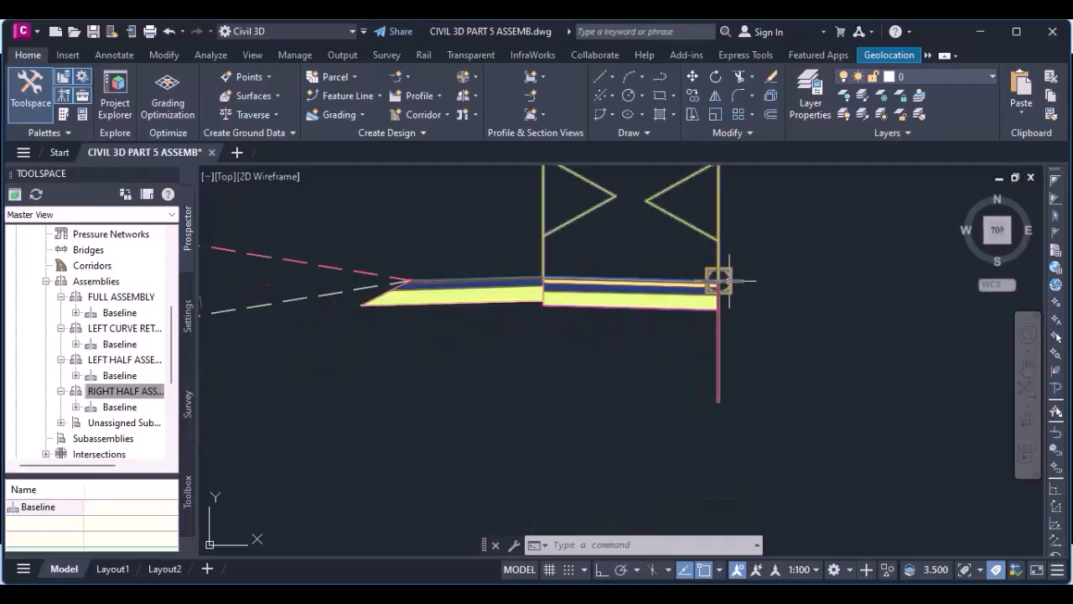
{"action": "left_click", "coordinate": [719, 280]}
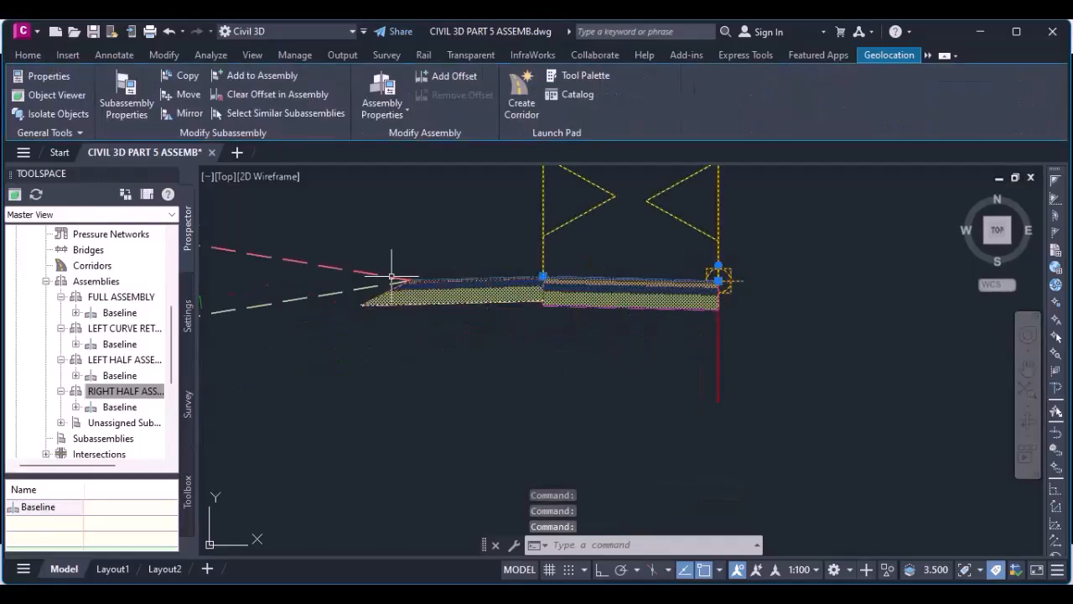
{"action": "scroll", "coordinate": [395, 281], "scroll_direction": "down", "scroll_amount": 4}
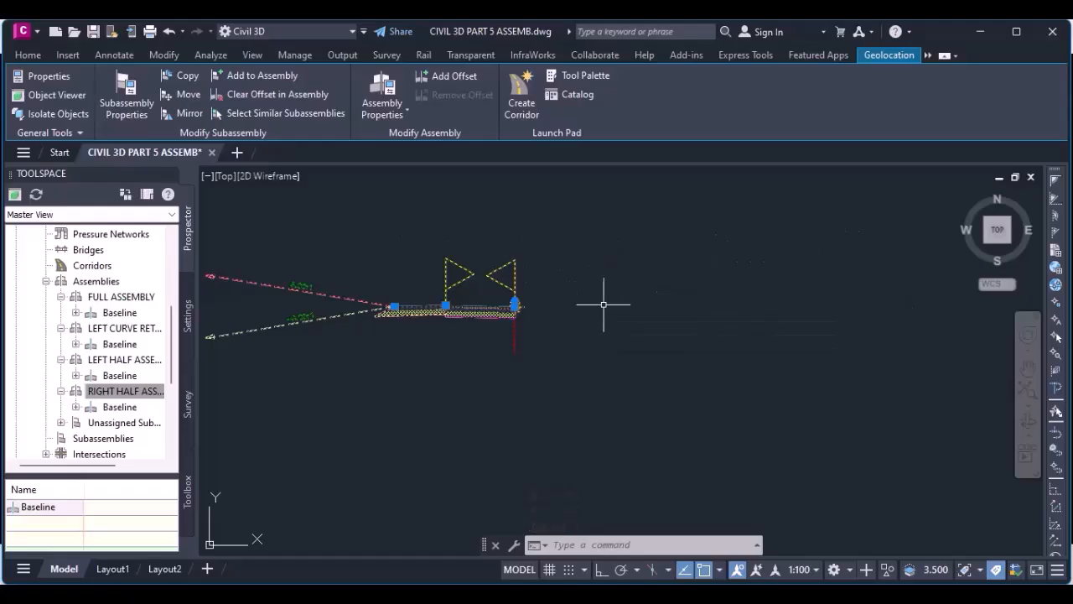
{"action": "scroll", "coordinate": [606, 302], "scroll_direction": "down", "scroll_amount": 3}
{"action": "scroll", "coordinate": [513, 319], "scroll_direction": "up", "scroll_amount": 3}
{"action": "mouse_move", "coordinate": [646, 352]}
{"action": "left_click", "coordinate": [768, 364]}
{"action": "scroll", "coordinate": [585, 321], "scroll_direction": "down", "scroll_amount": 2}
{"action": "right_click", "coordinate": [797, 344]}
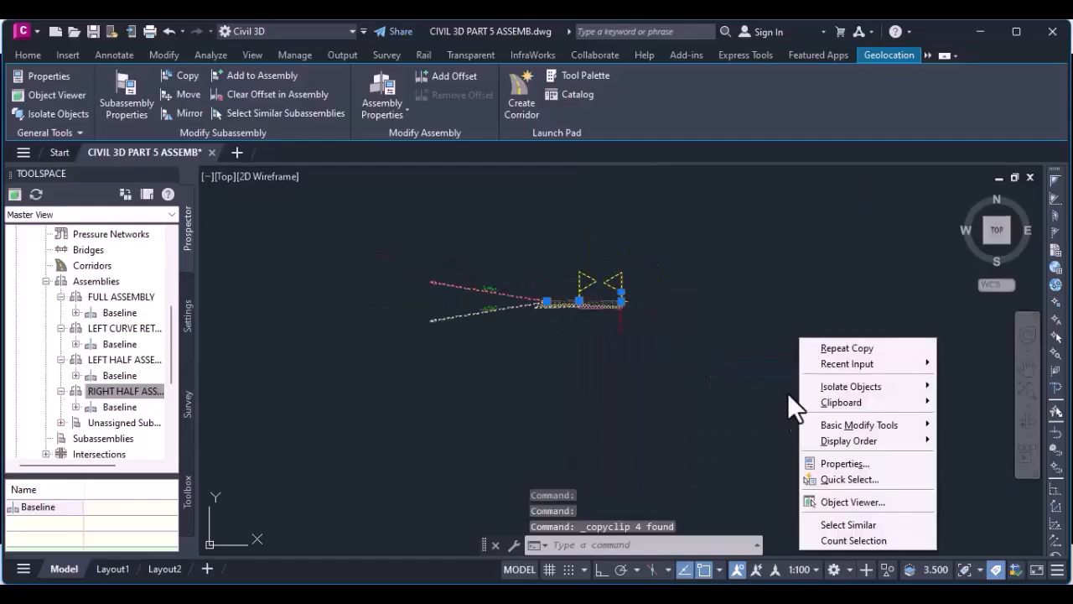
{"action": "mouse_move", "coordinate": [881, 403]}
{"action": "left_click", "coordinate": [671, 447]}
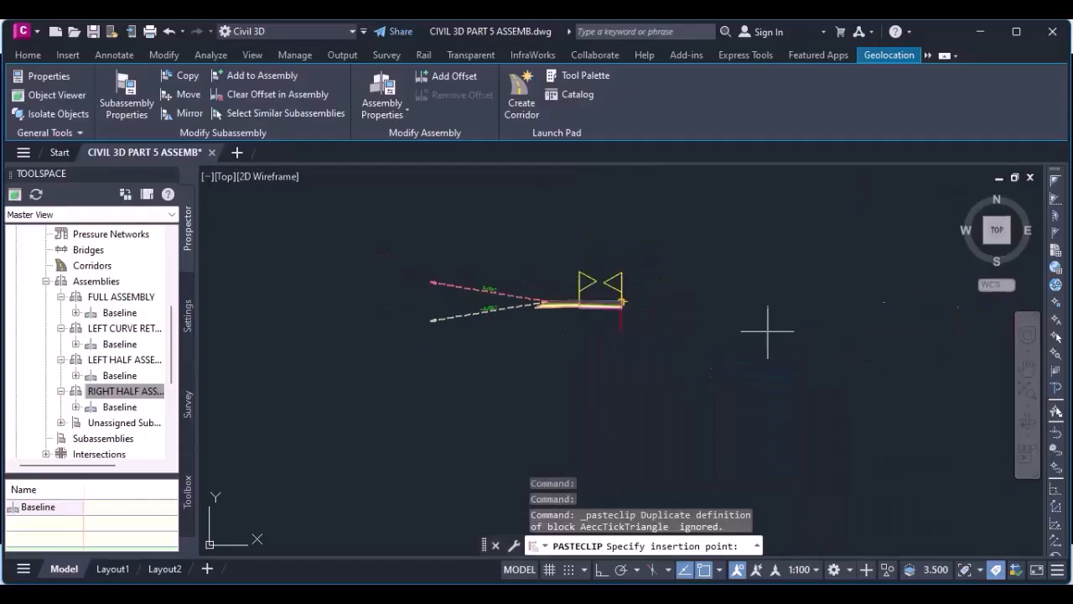
{"action": "left_click", "coordinate": [688, 375]}
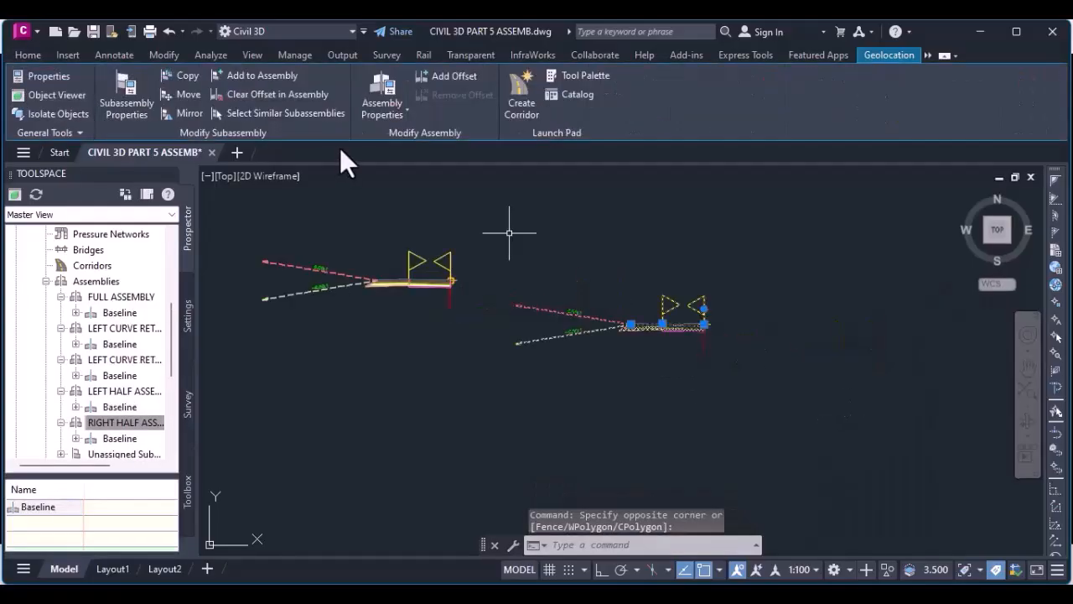
Step: Mirror the copied assembly's lane, shoulder and daylight subassemblies about its baseline marker, and erase the left-side subassemblies so only the mirrored side remains
{"action": "left_click", "coordinate": [188, 112]}
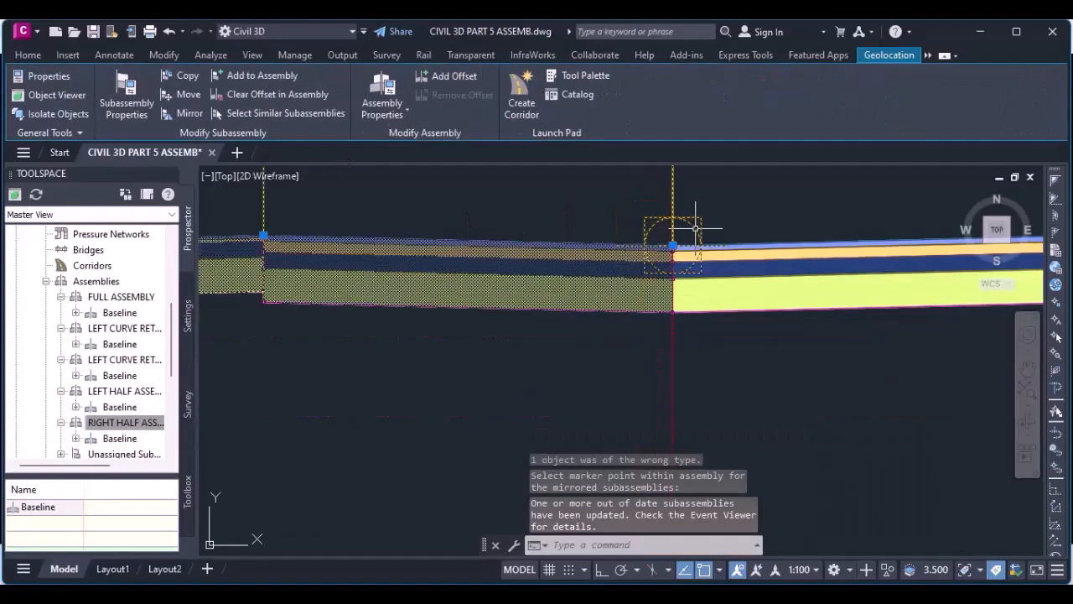
{"action": "key", "text": "Delete"}
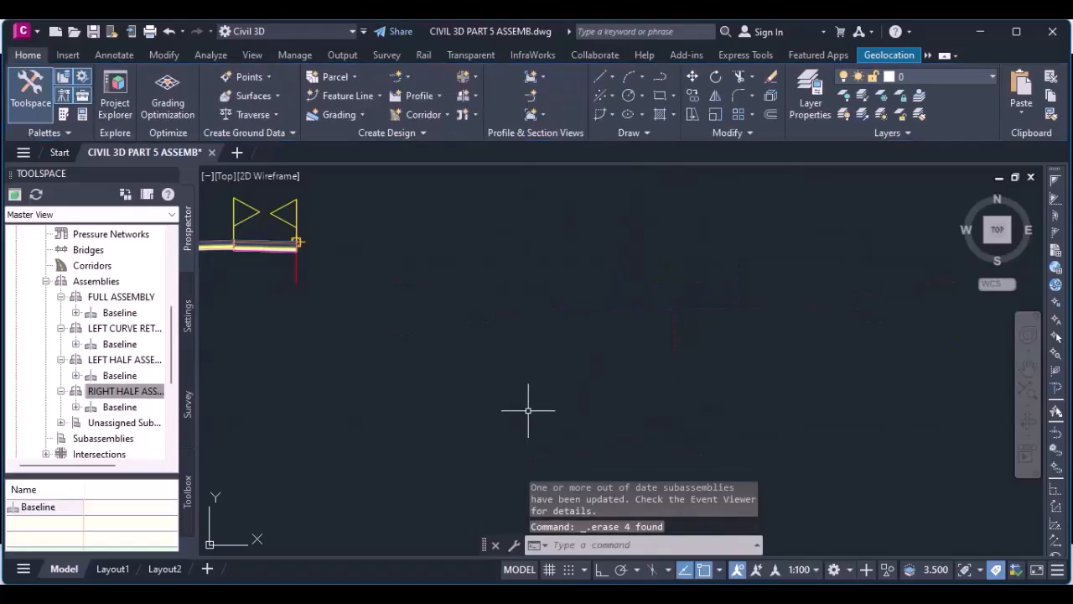
{"action": "left_click", "coordinate": [167, 31]}
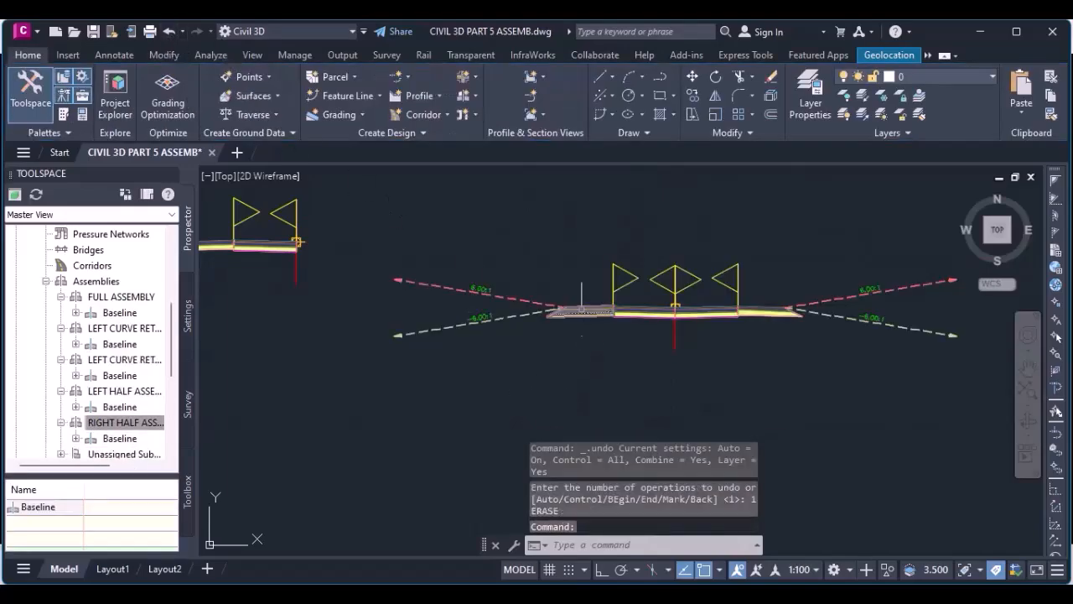
{"action": "left_click", "coordinate": [582, 312]}
{"action": "key", "text": "Delete"}
Step: Rename the copied left curve return assembly as RIGHT CURVE RETURN ASSEMB in its assembly properties
{"action": "scroll", "coordinate": [122, 427], "scroll_direction": "down", "scroll_amount": 1}
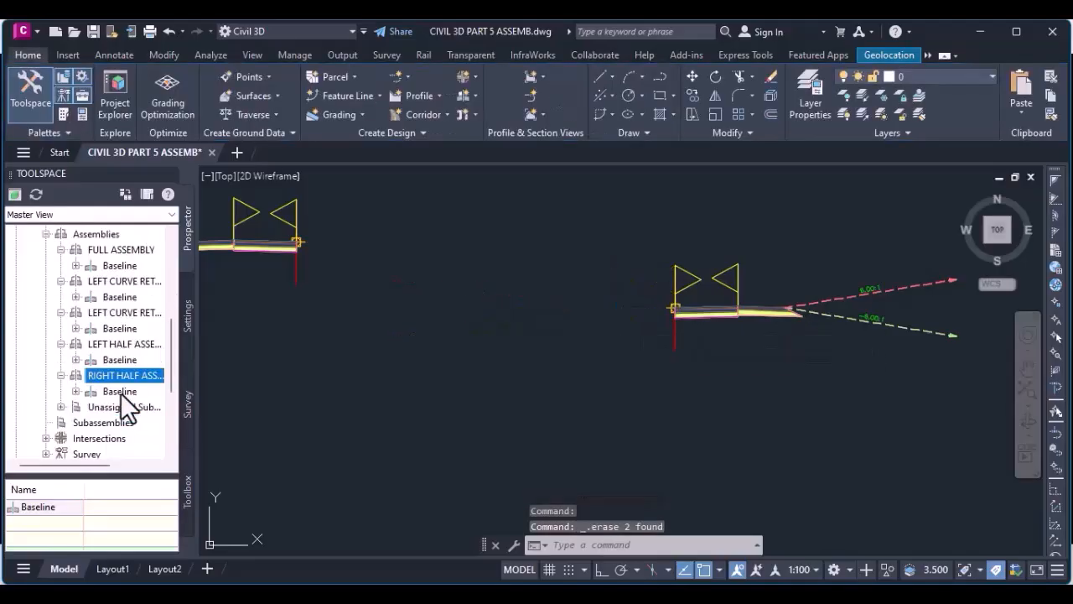
{"action": "scroll", "coordinate": [520, 319], "scroll_direction": "down", "scroll_amount": 4}
{"action": "scroll", "coordinate": [134, 272], "scroll_direction": "down", "scroll_amount": 1}
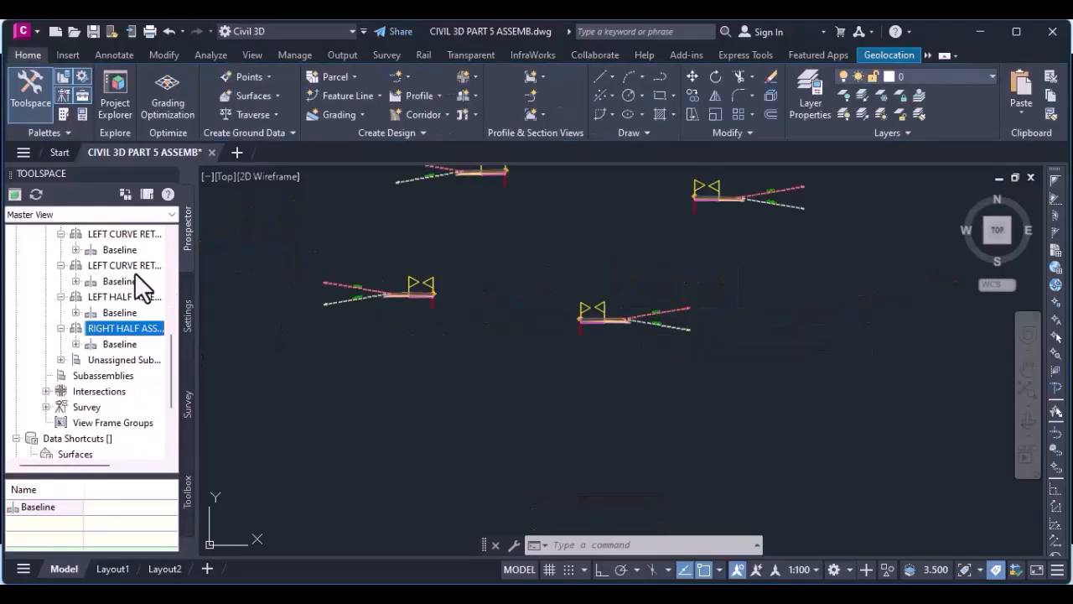
{"action": "right_click", "coordinate": [136, 264]}
{"action": "left_click", "coordinate": [174, 275]}
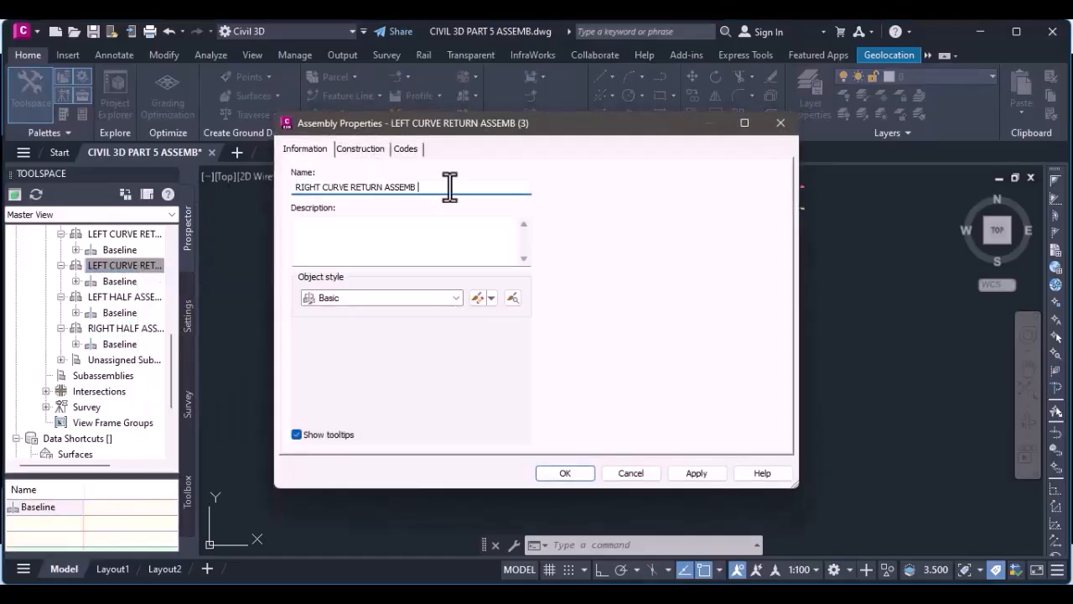
{"action": "left_click", "coordinate": [562, 470]}
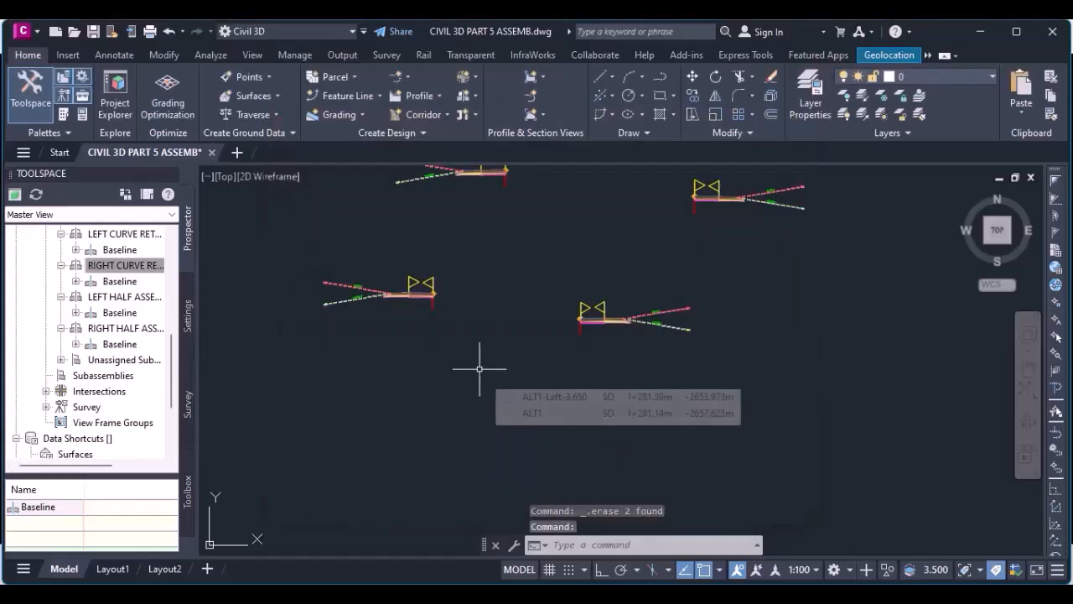
{"action": "scroll", "coordinate": [457, 260], "scroll_direction": "up", "scroll_amount": 4}
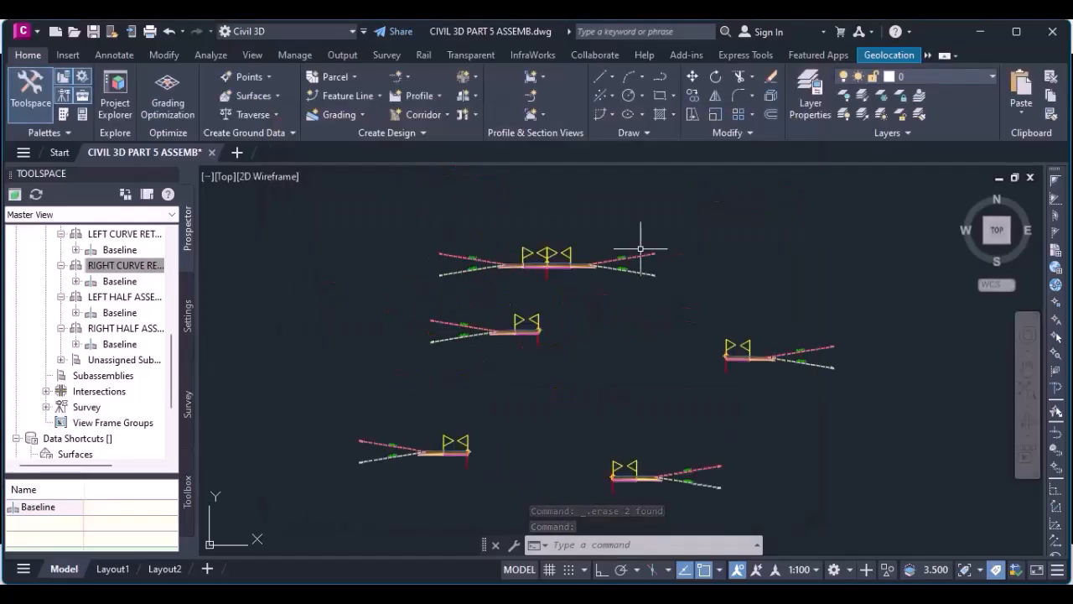
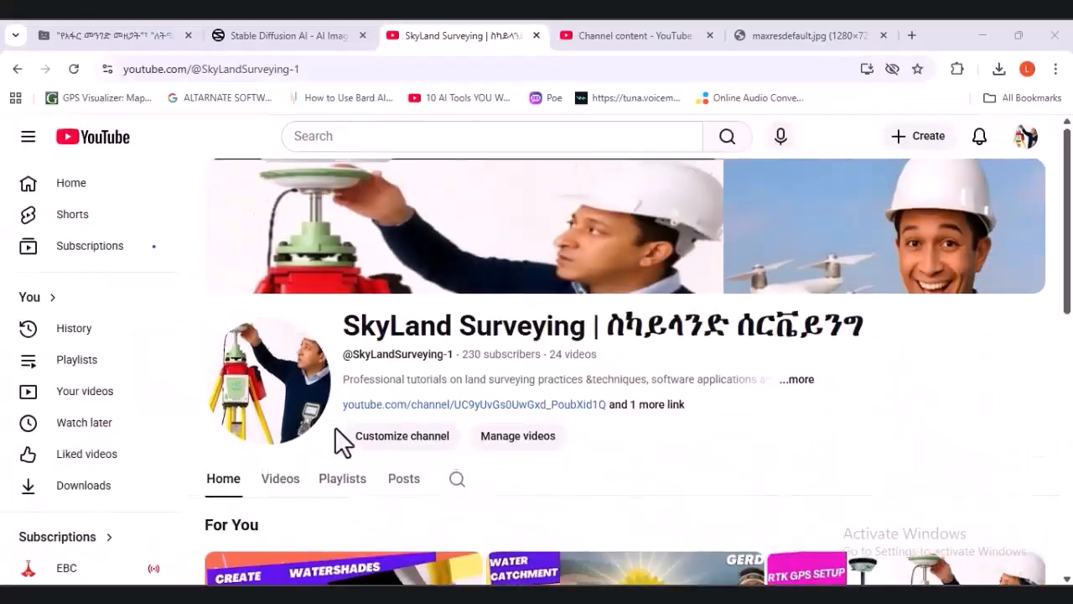
Step: Switch to the browser and look through the recommended and uploaded videos on the SkyLand Surveying YouTube channel page
{"action": "scroll", "coordinate": [335, 427], "scroll_direction": "down", "scroll_amount": 5}
{"action": "scroll", "coordinate": [335, 426], "scroll_direction": "up", "scroll_amount": 5}
{"action": "left_click", "coordinate": [1038, 492]}
{"action": "left_click", "coordinate": [1040, 493]}
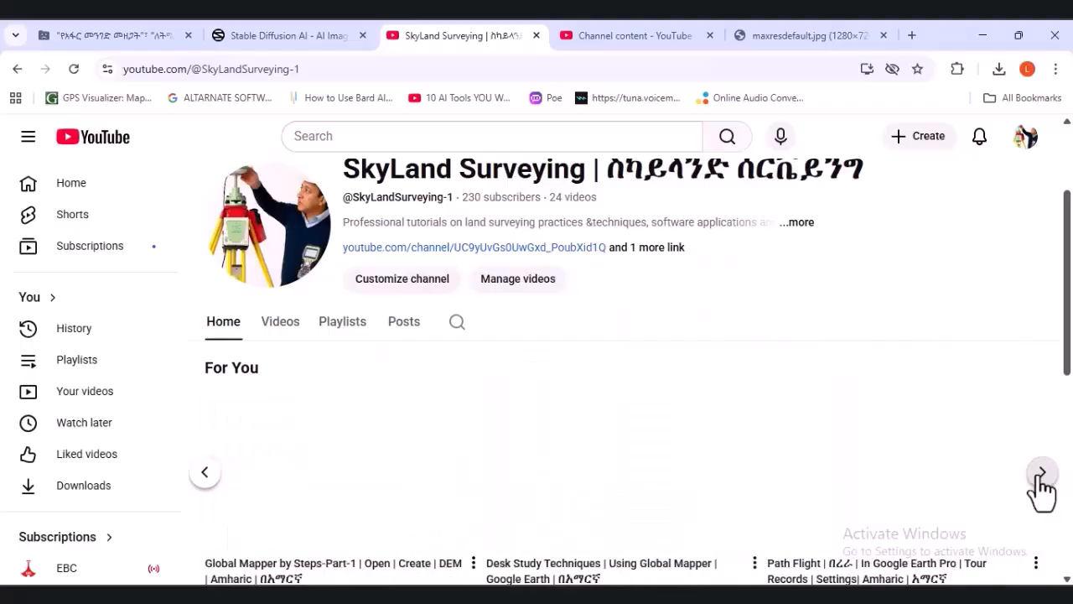
{"action": "scroll", "coordinate": [818, 516], "scroll_direction": "down", "scroll_amount": 5}
{"action": "scroll", "coordinate": [818, 516], "scroll_direction": "up", "scroll_amount": 10}
{"action": "scroll", "coordinate": [1030, 568], "scroll_direction": "down", "scroll_amount": 2}
{"action": "left_click", "coordinate": [1043, 483]}
{"action": "scroll", "coordinate": [973, 533], "scroll_direction": "down", "scroll_amount": 1}
{"action": "scroll", "coordinate": [1002, 520], "scroll_direction": "up", "scroll_amount": 1}
{"action": "left_click", "coordinate": [1042, 547]}
{"action": "scroll", "coordinate": [989, 518], "scroll_direction": "down", "scroll_amount": 5}
{"action": "scroll", "coordinate": [988, 519], "scroll_direction": "up", "scroll_amount": 4}
{"action": "scroll", "coordinate": [1044, 490], "scroll_direction": "down", "scroll_amount": 3}
{"action": "scroll", "coordinate": [1037, 453], "scroll_direction": "up", "scroll_amount": 4}
{"action": "scroll", "coordinate": [1040, 424], "scroll_direction": "down", "scroll_amount": 4}
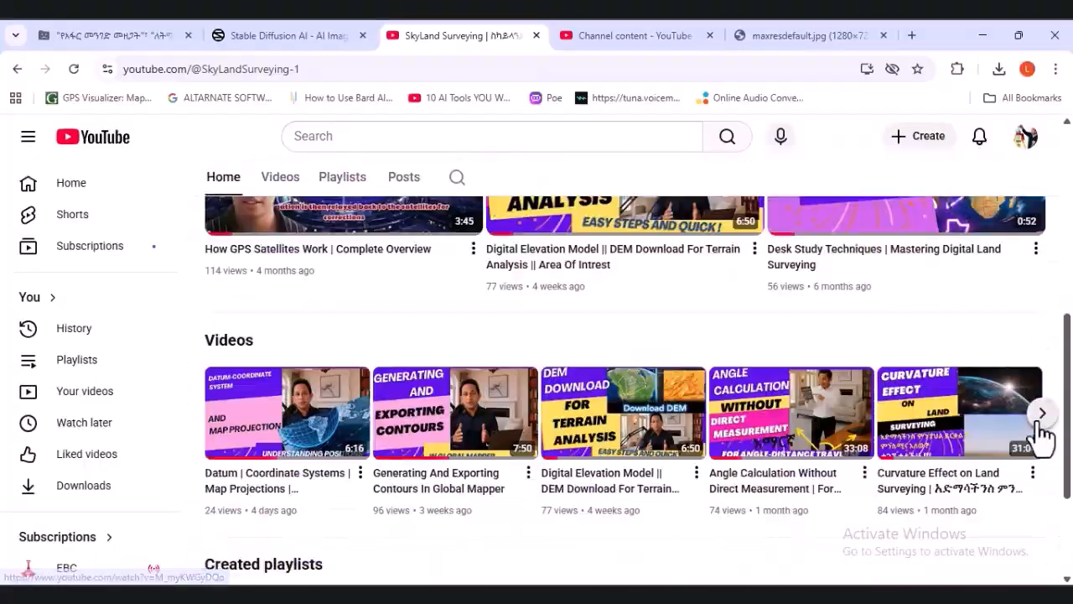